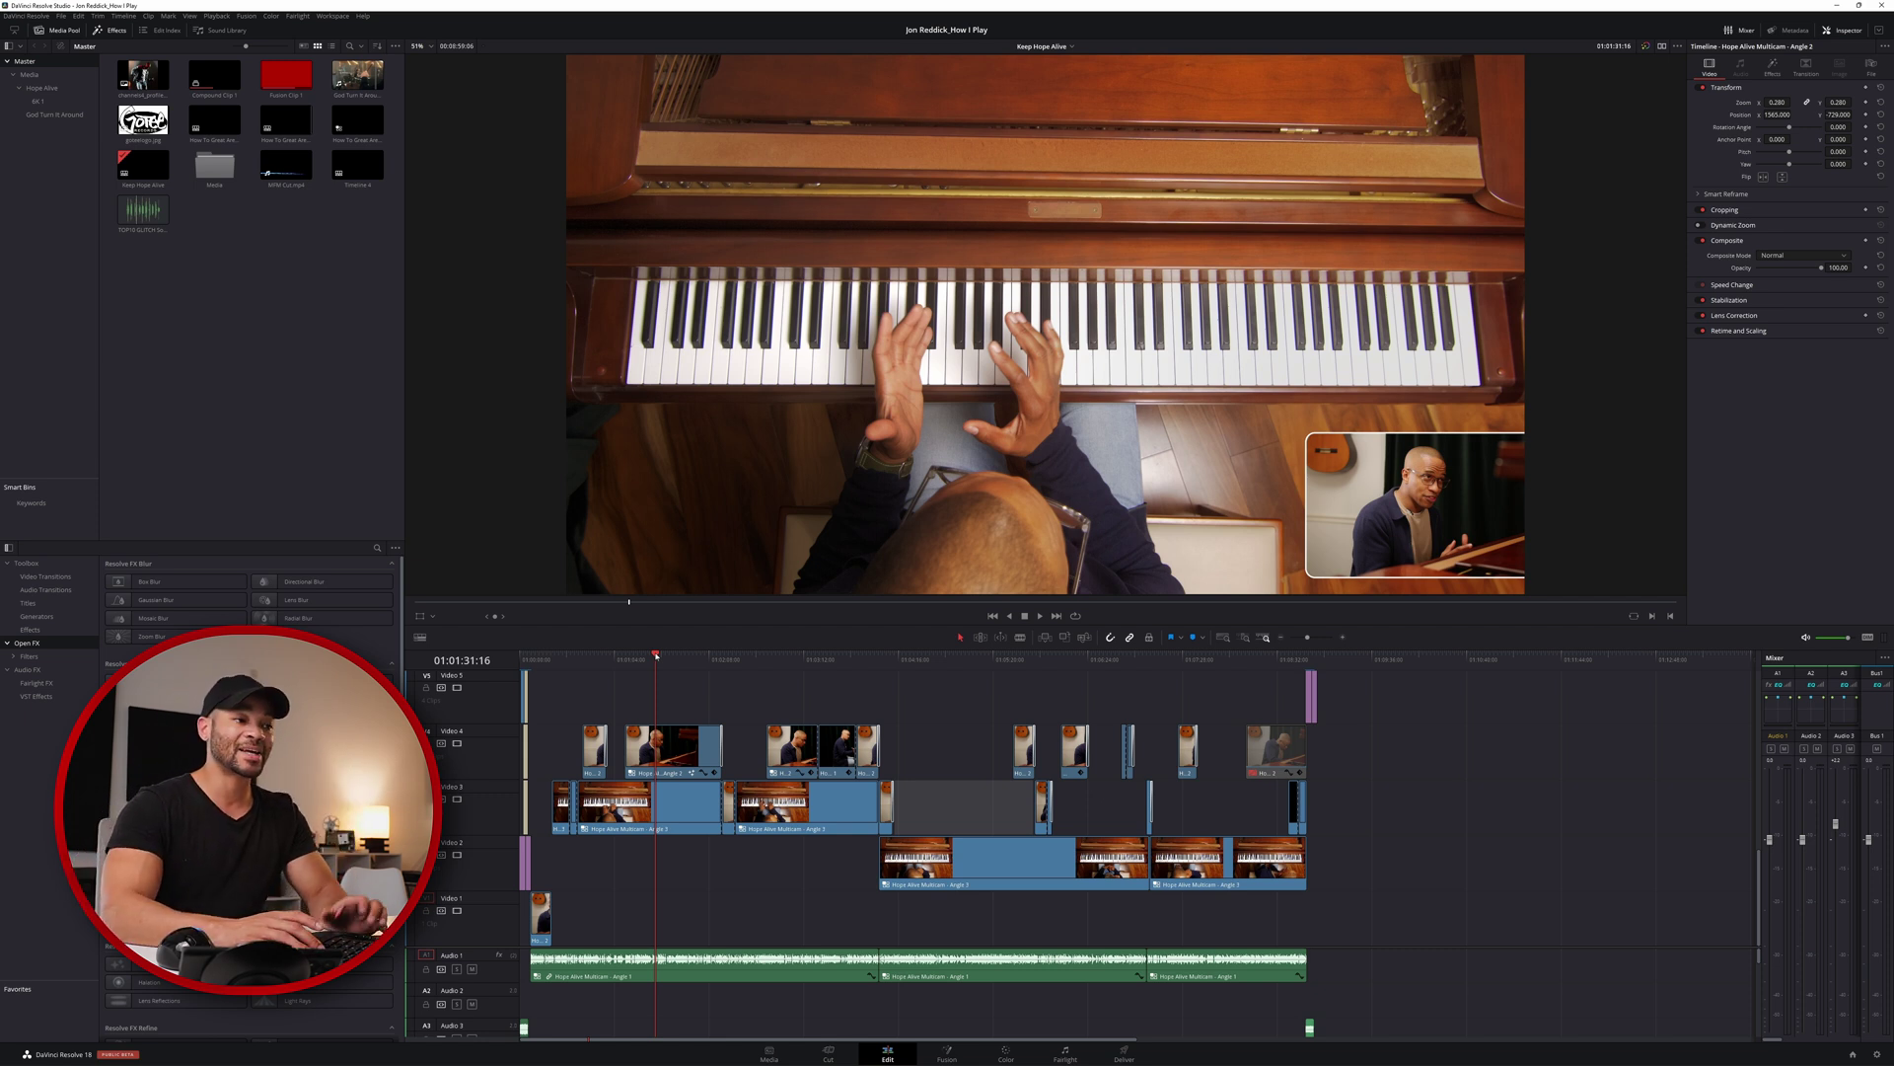
# - Play and scrub through the edit to review it up to the picture-in-picture section
pyautogui.press('l')
pyautogui.press('l')
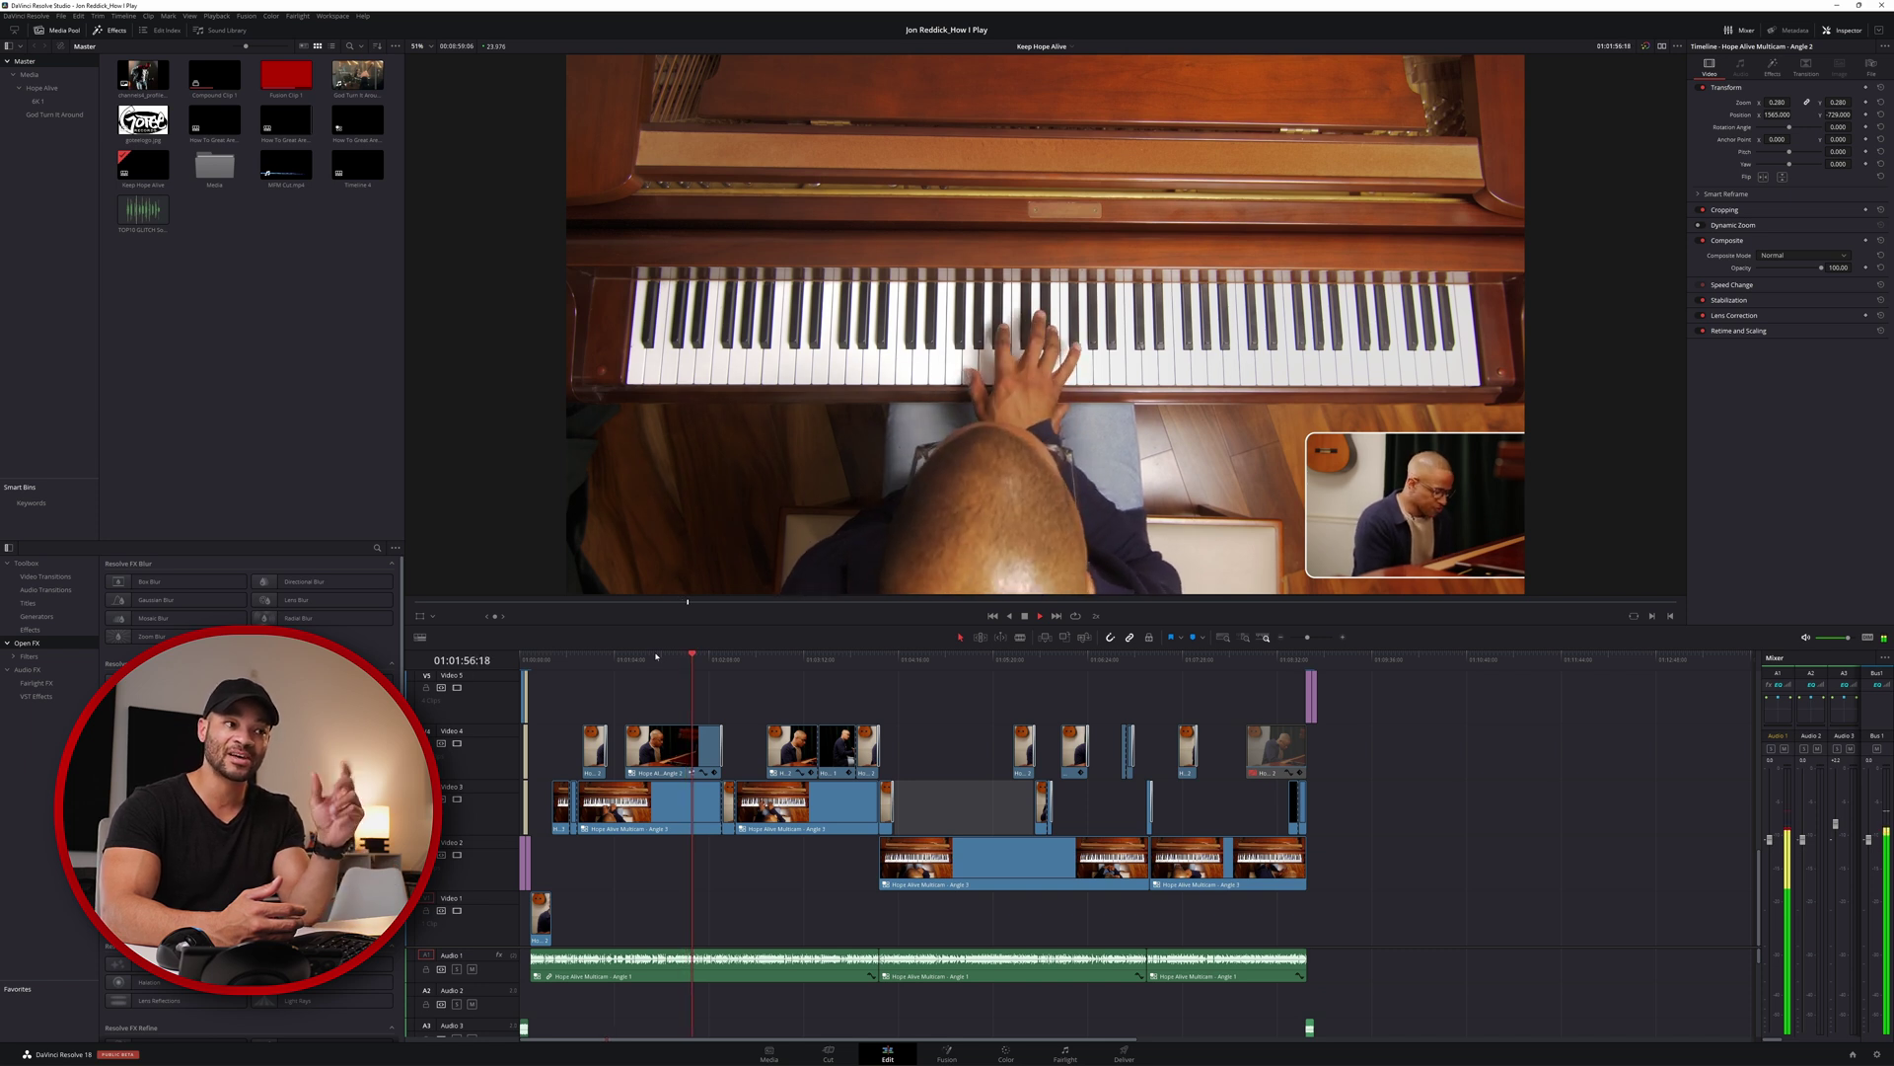
pyautogui.press('space')
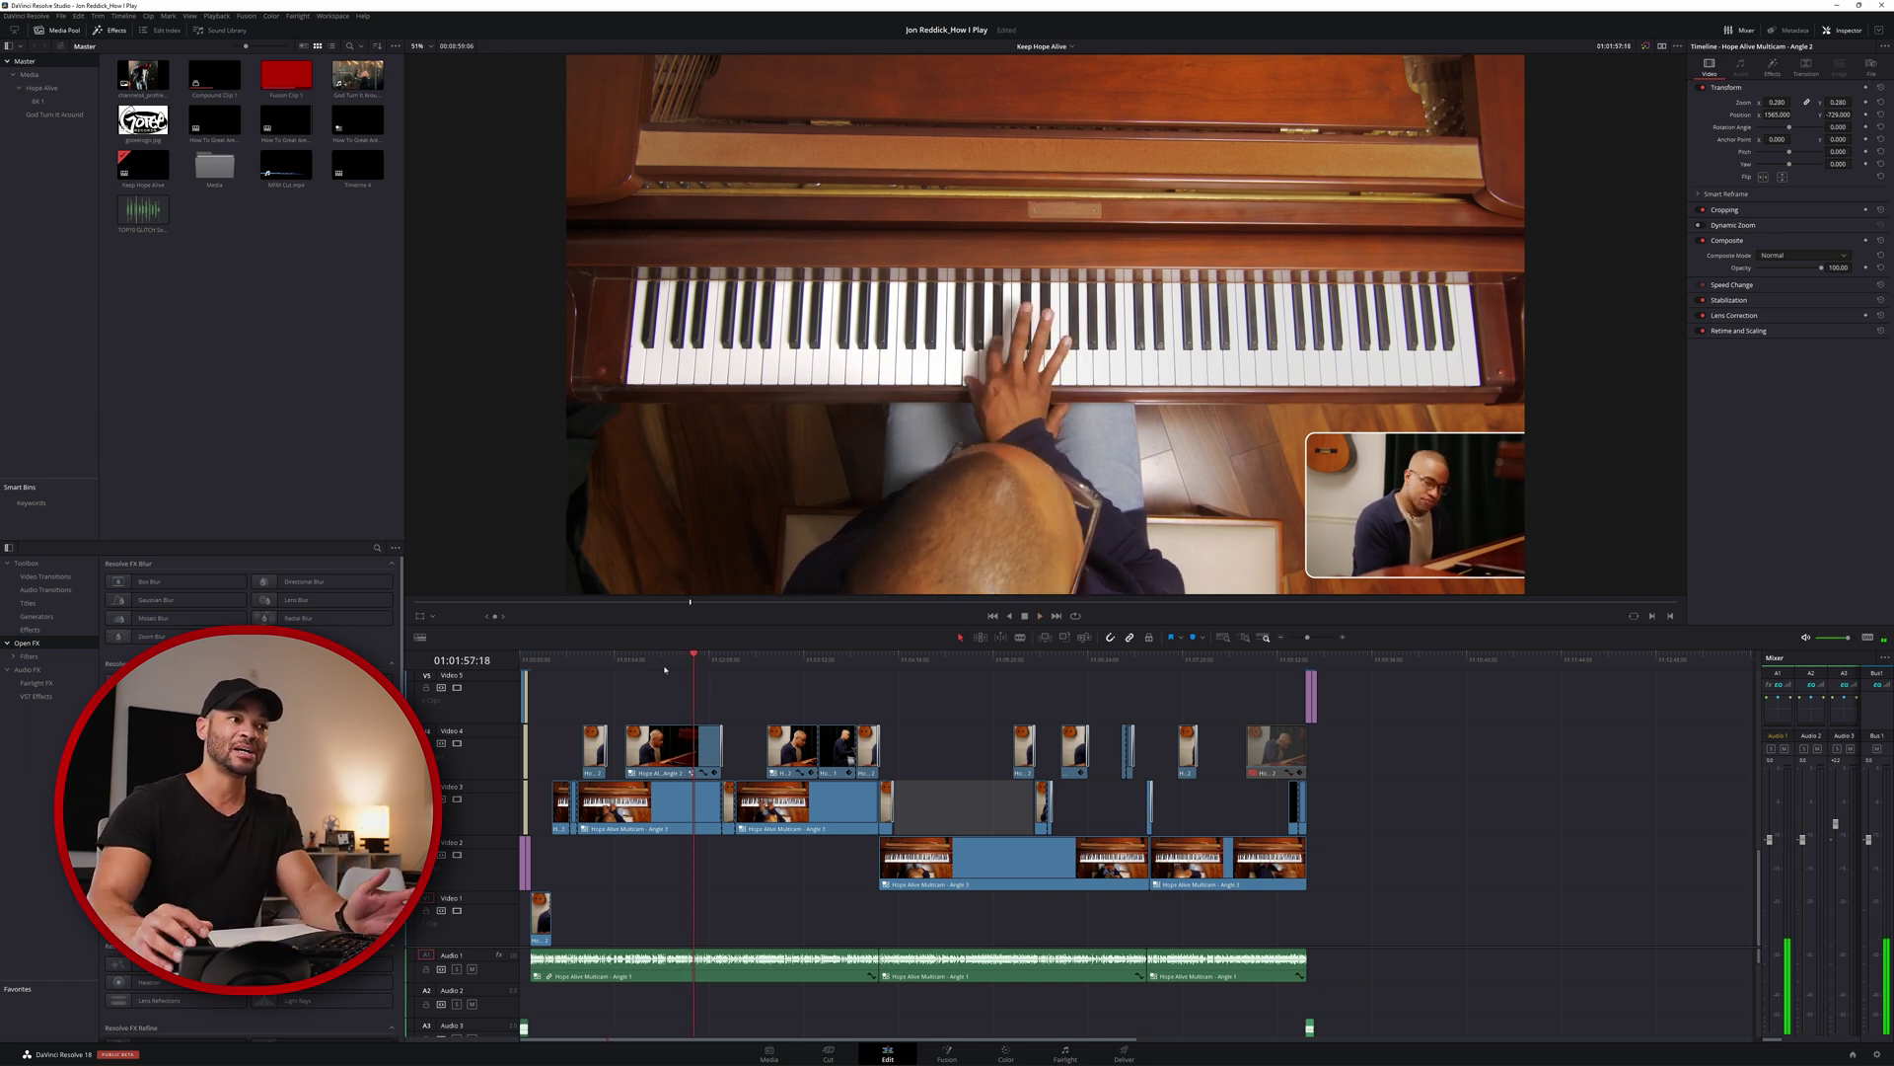
pyautogui.click(641, 662)
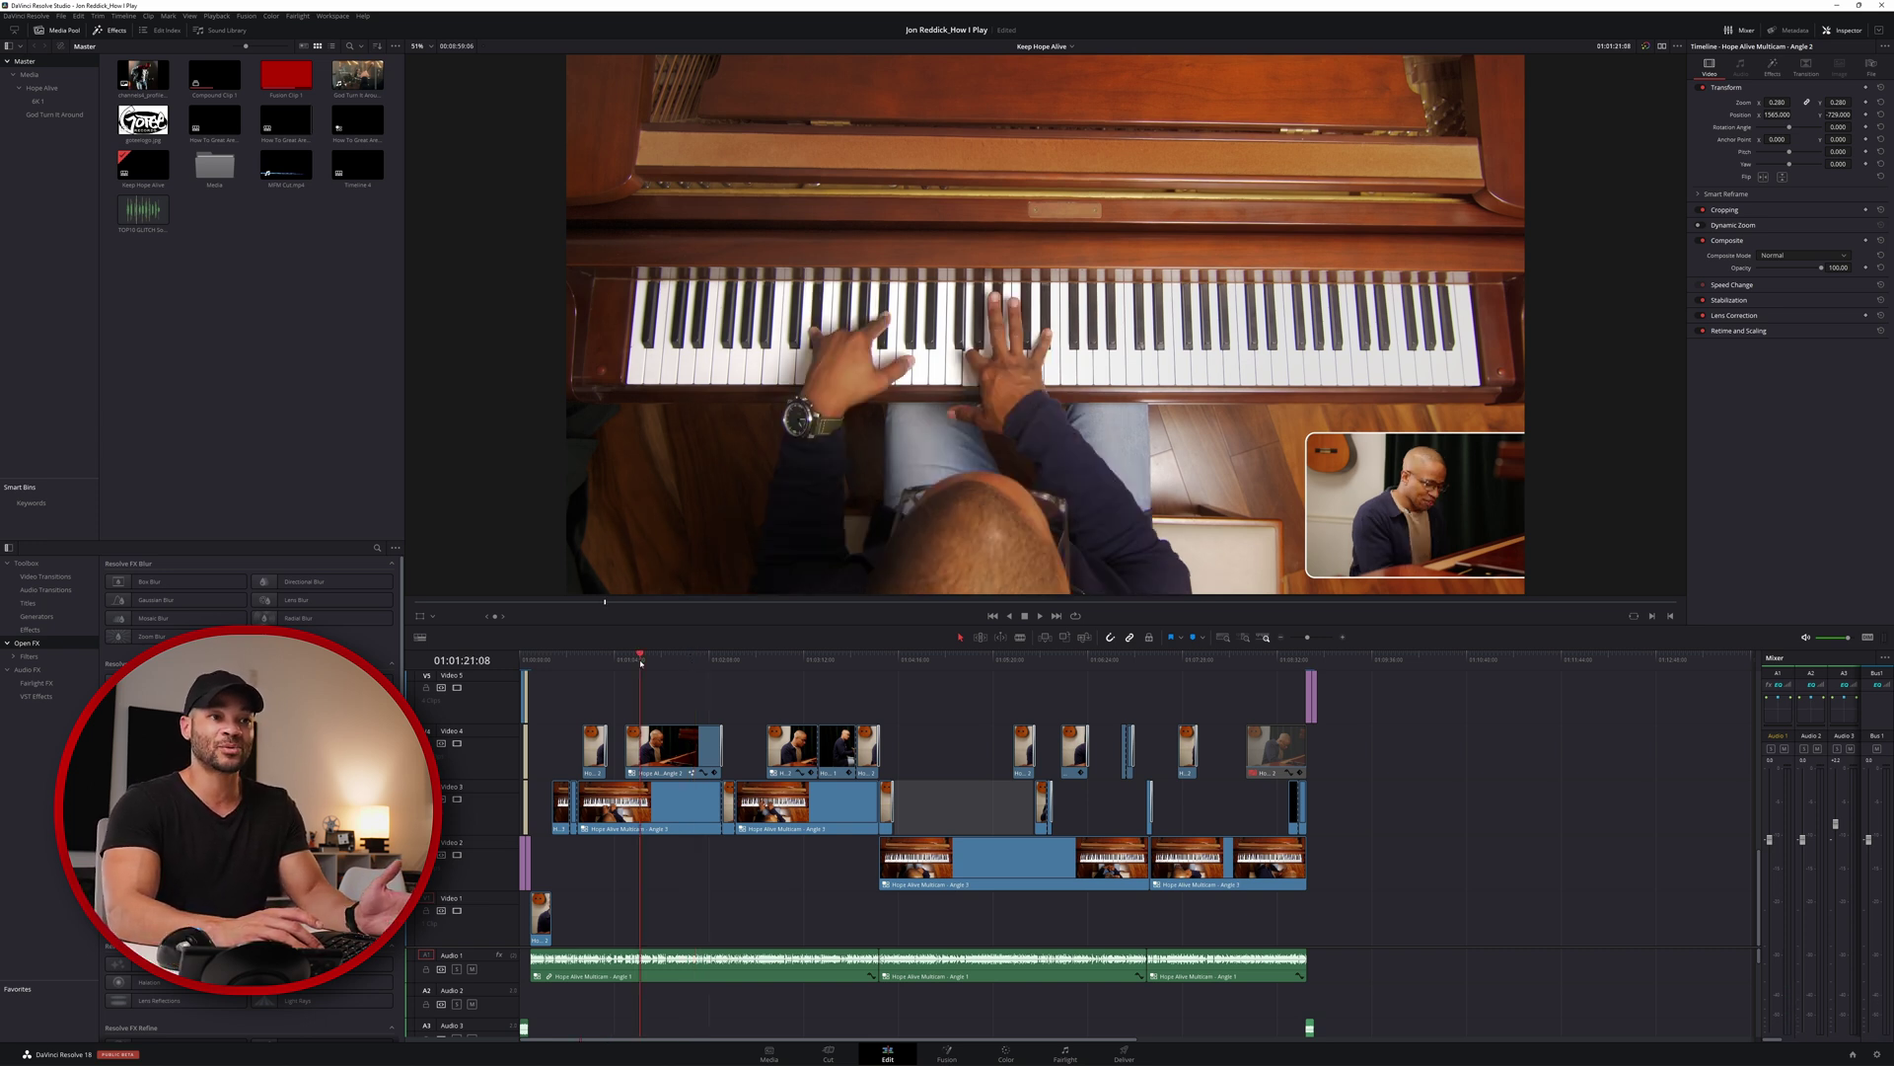
pyautogui.press('space')
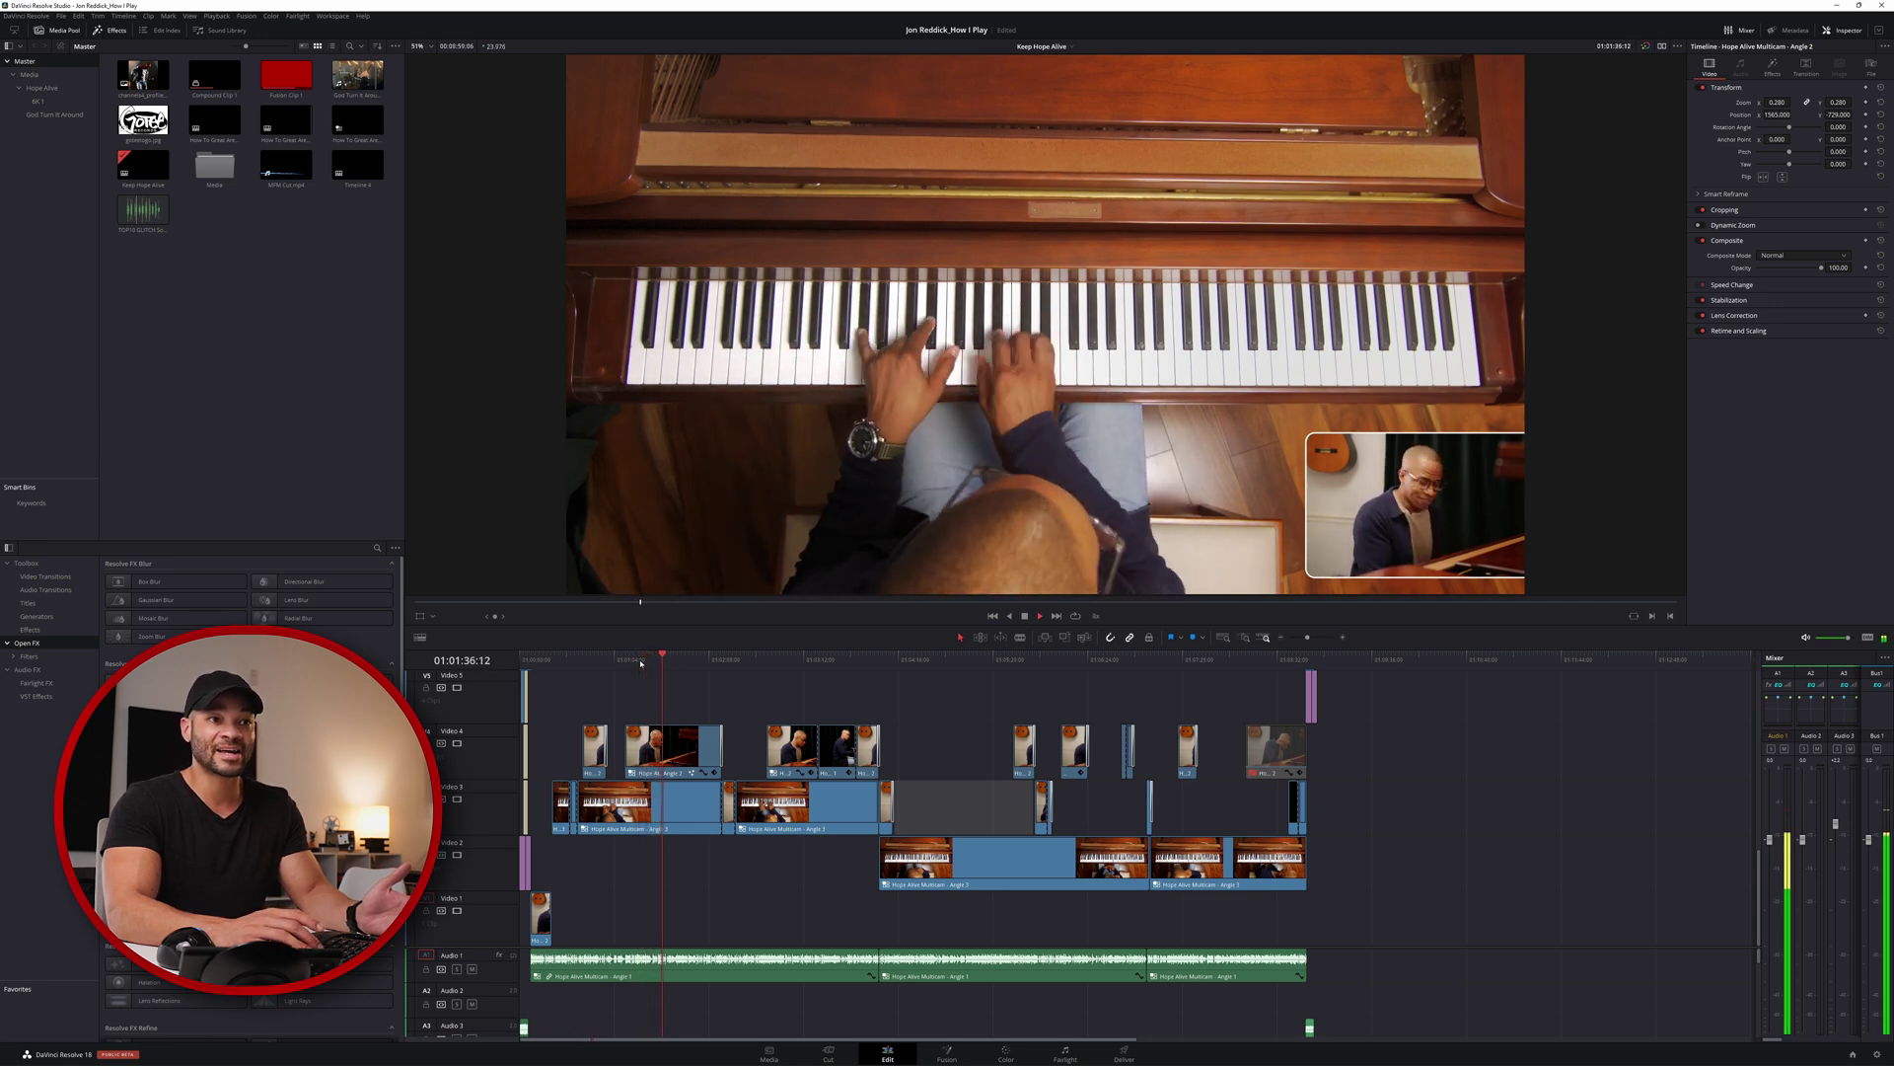
pyautogui.press('space')
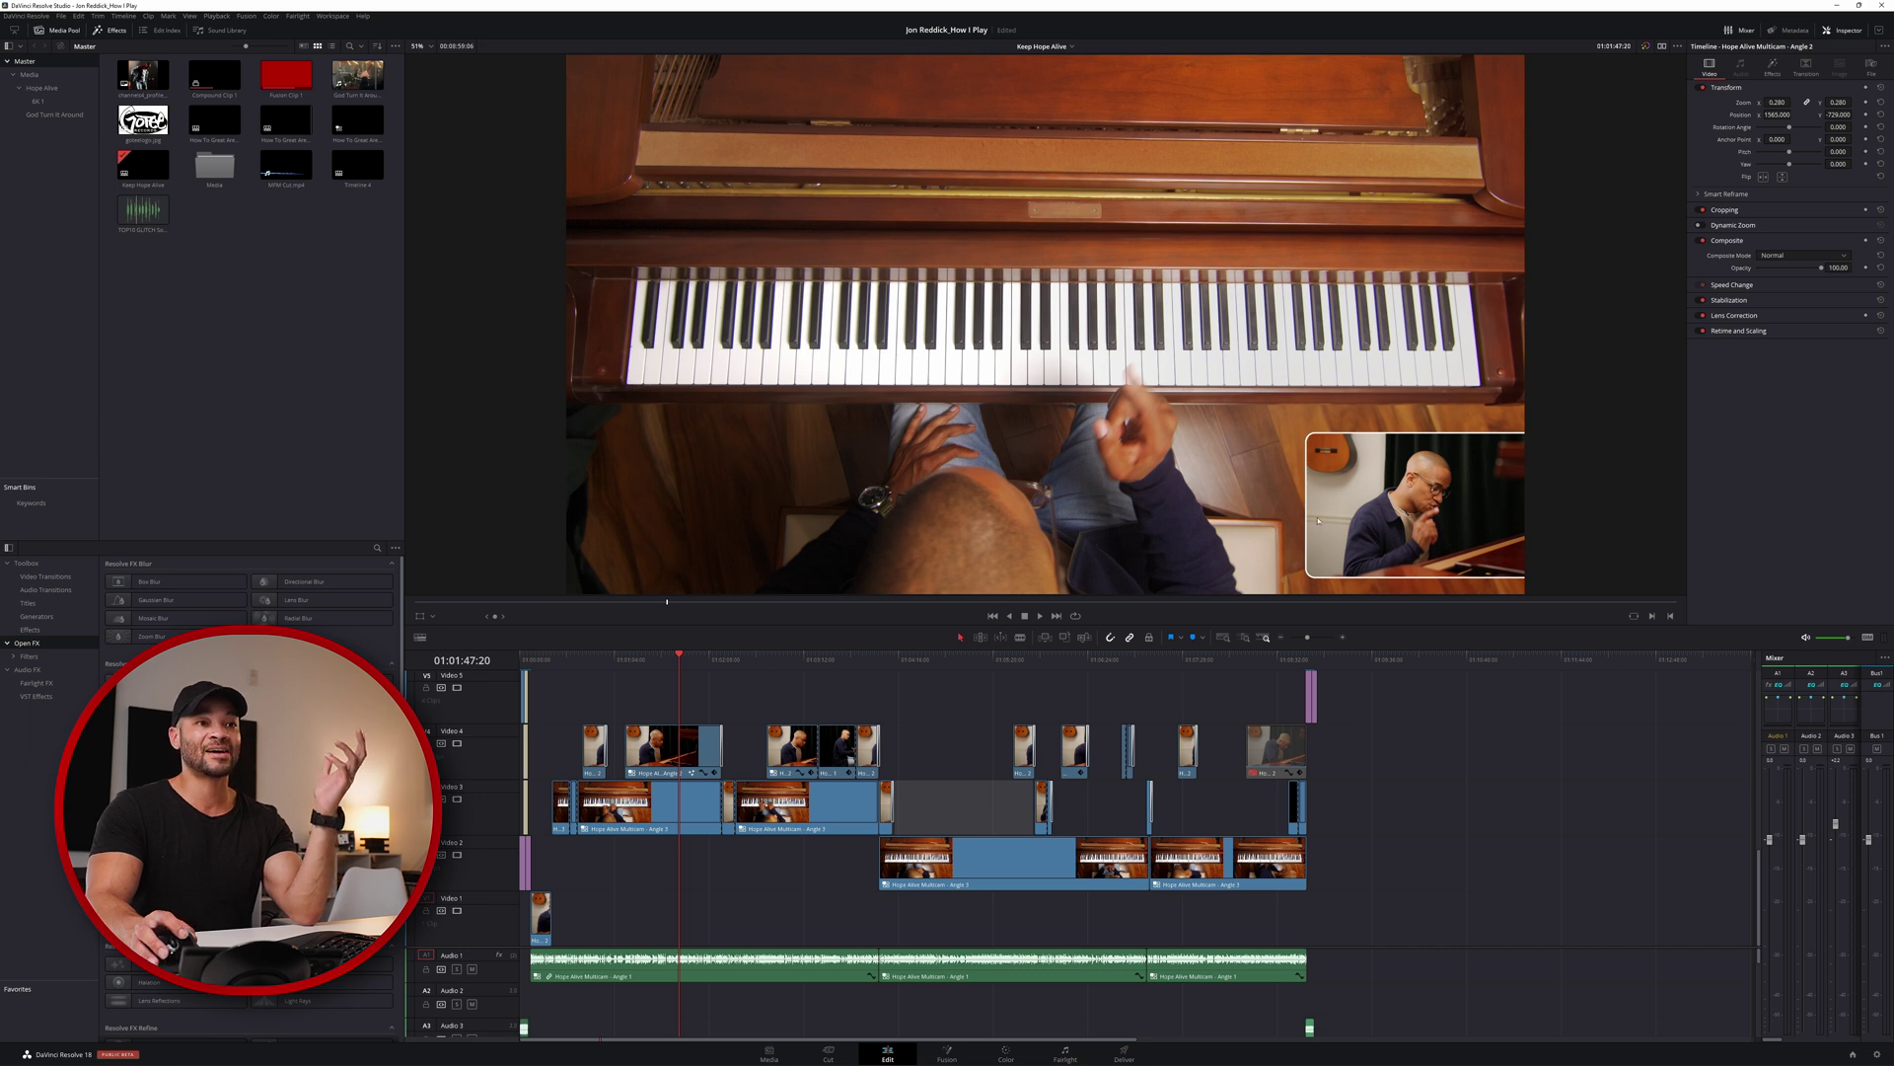
pyautogui.click(884, 659)
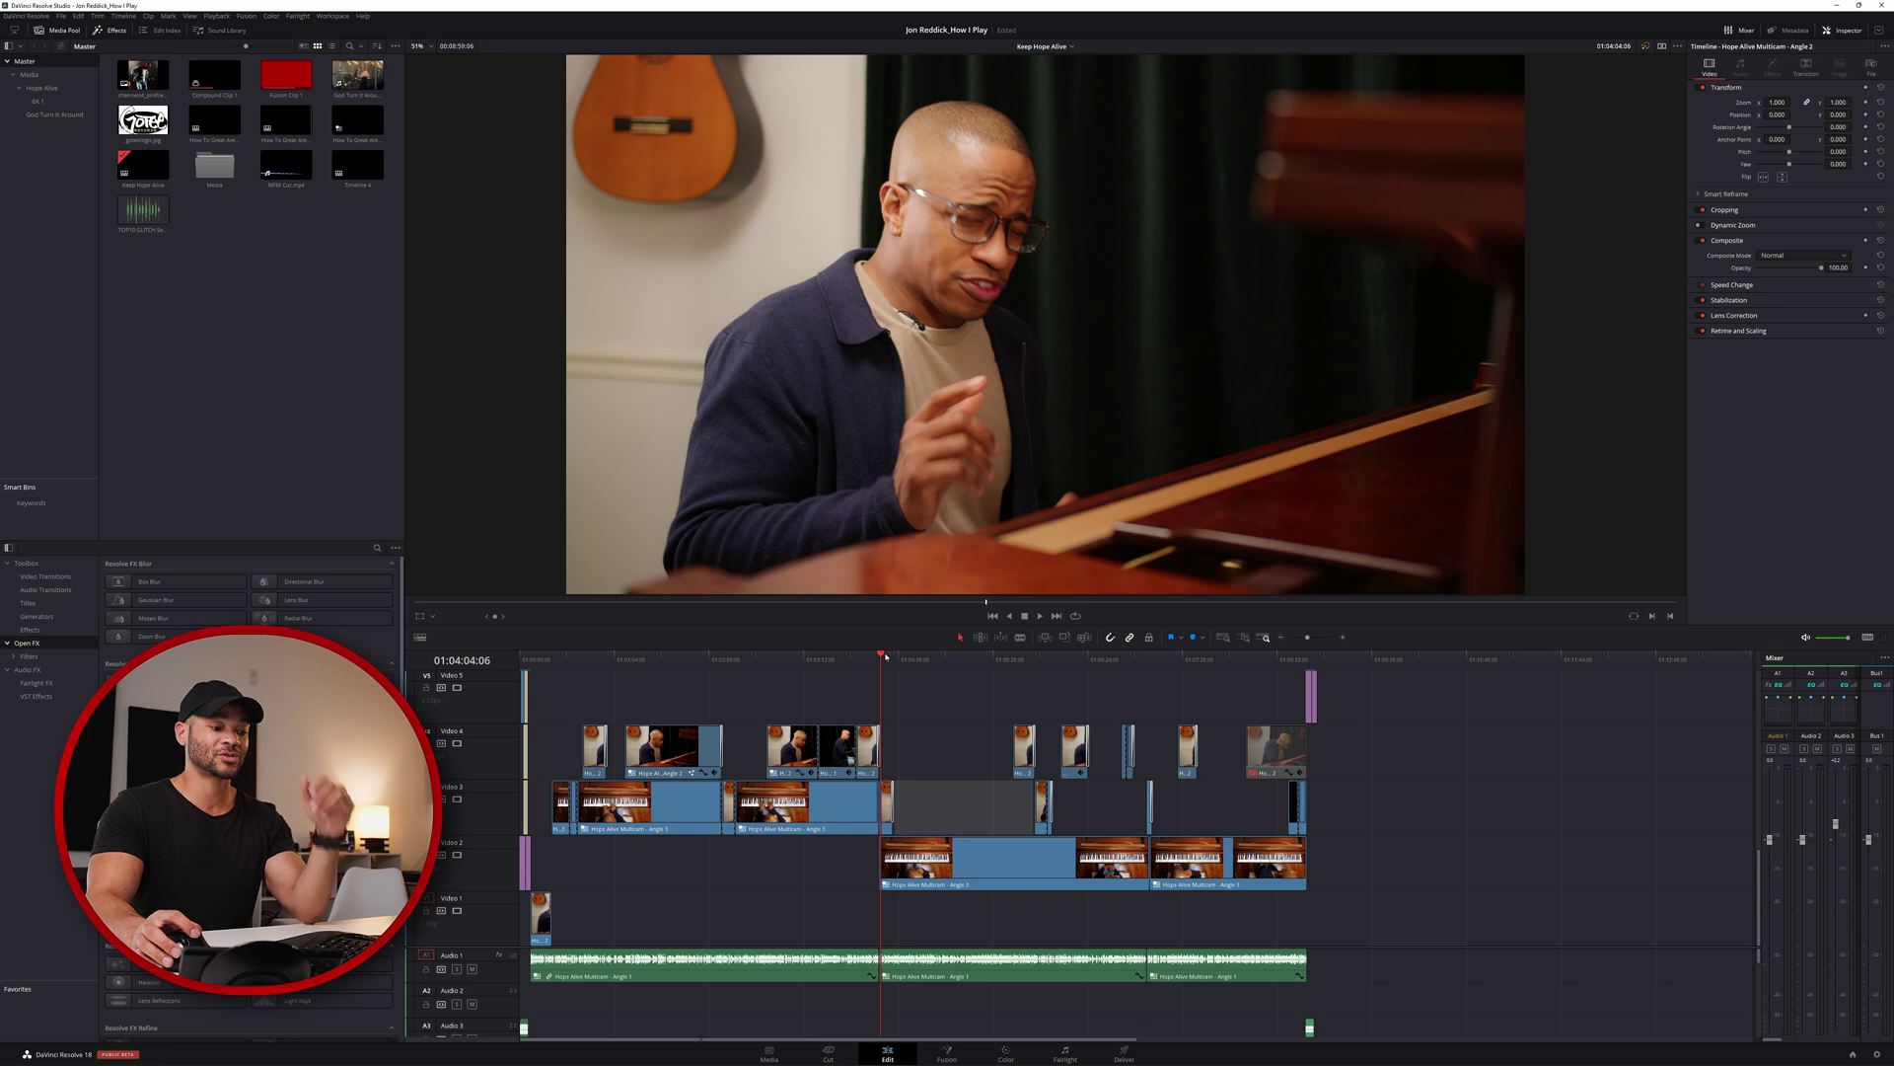
pyautogui.press('space')
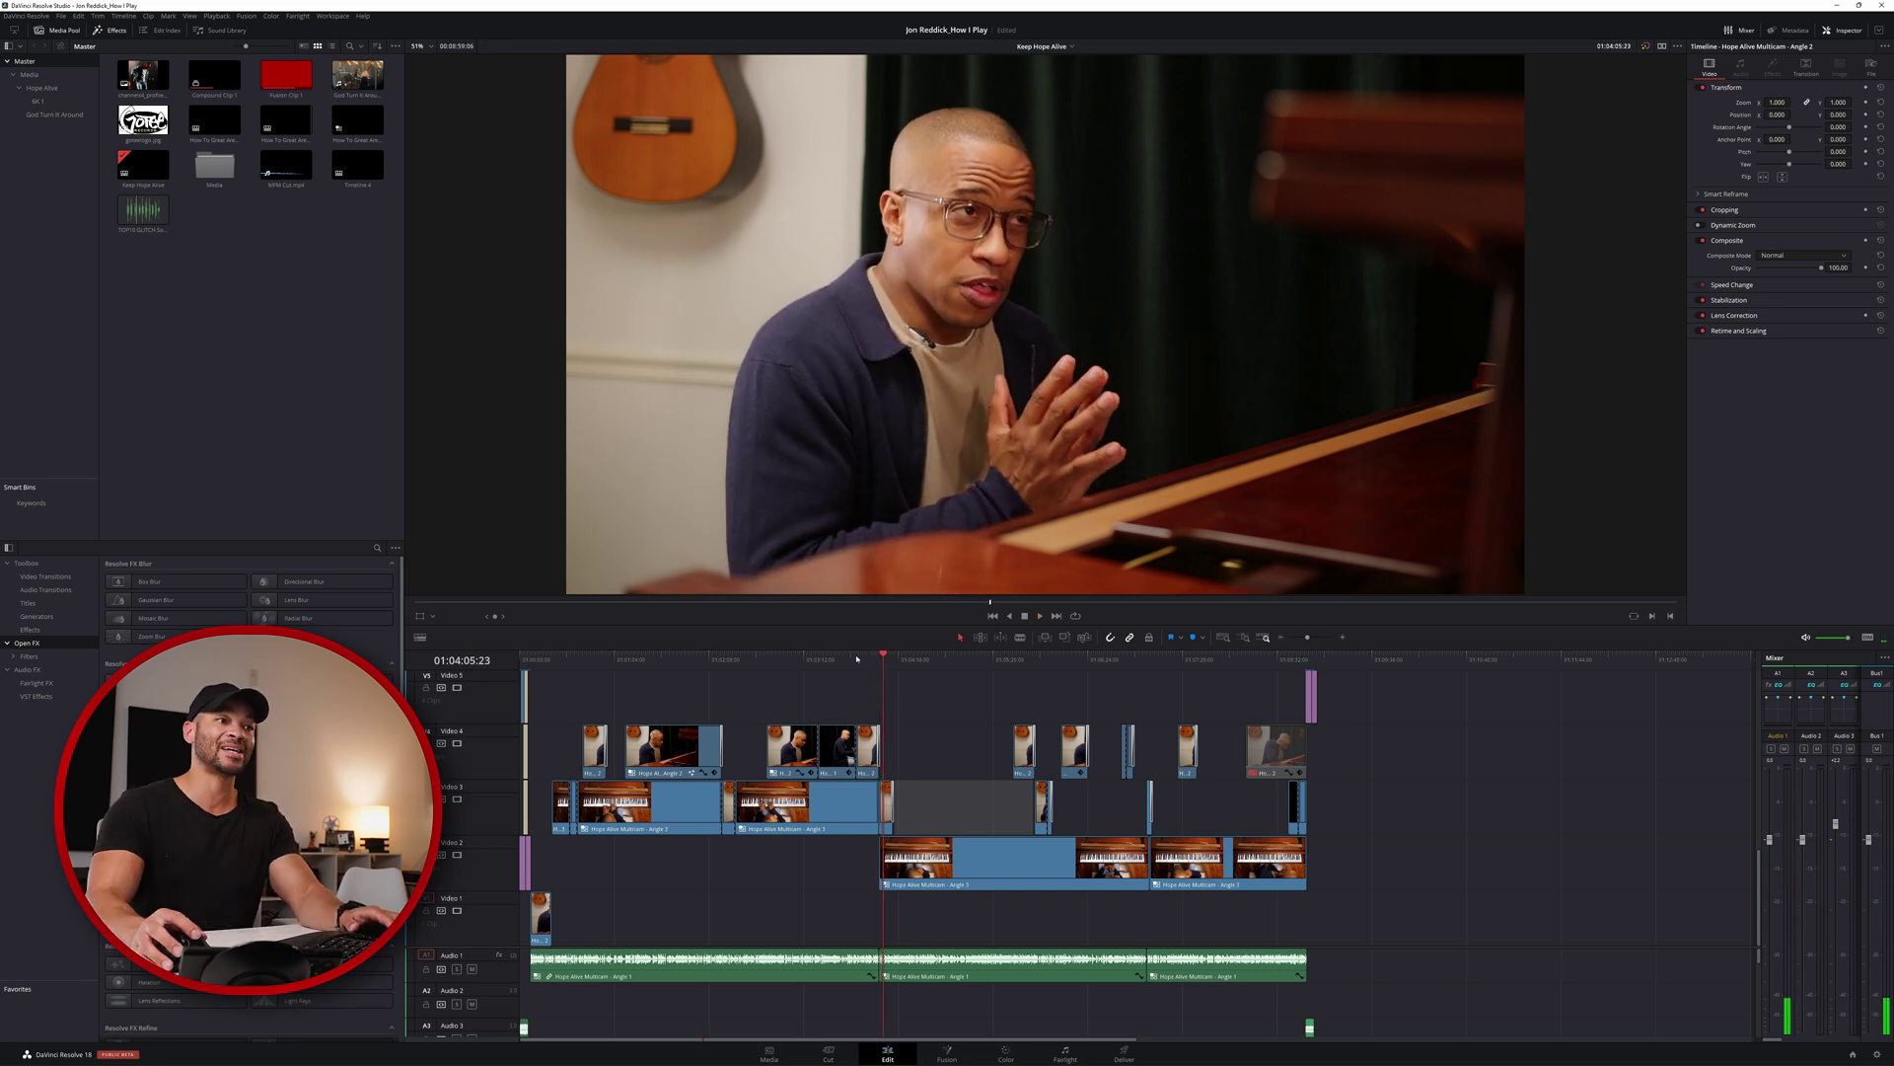
pyautogui.click(784, 658)
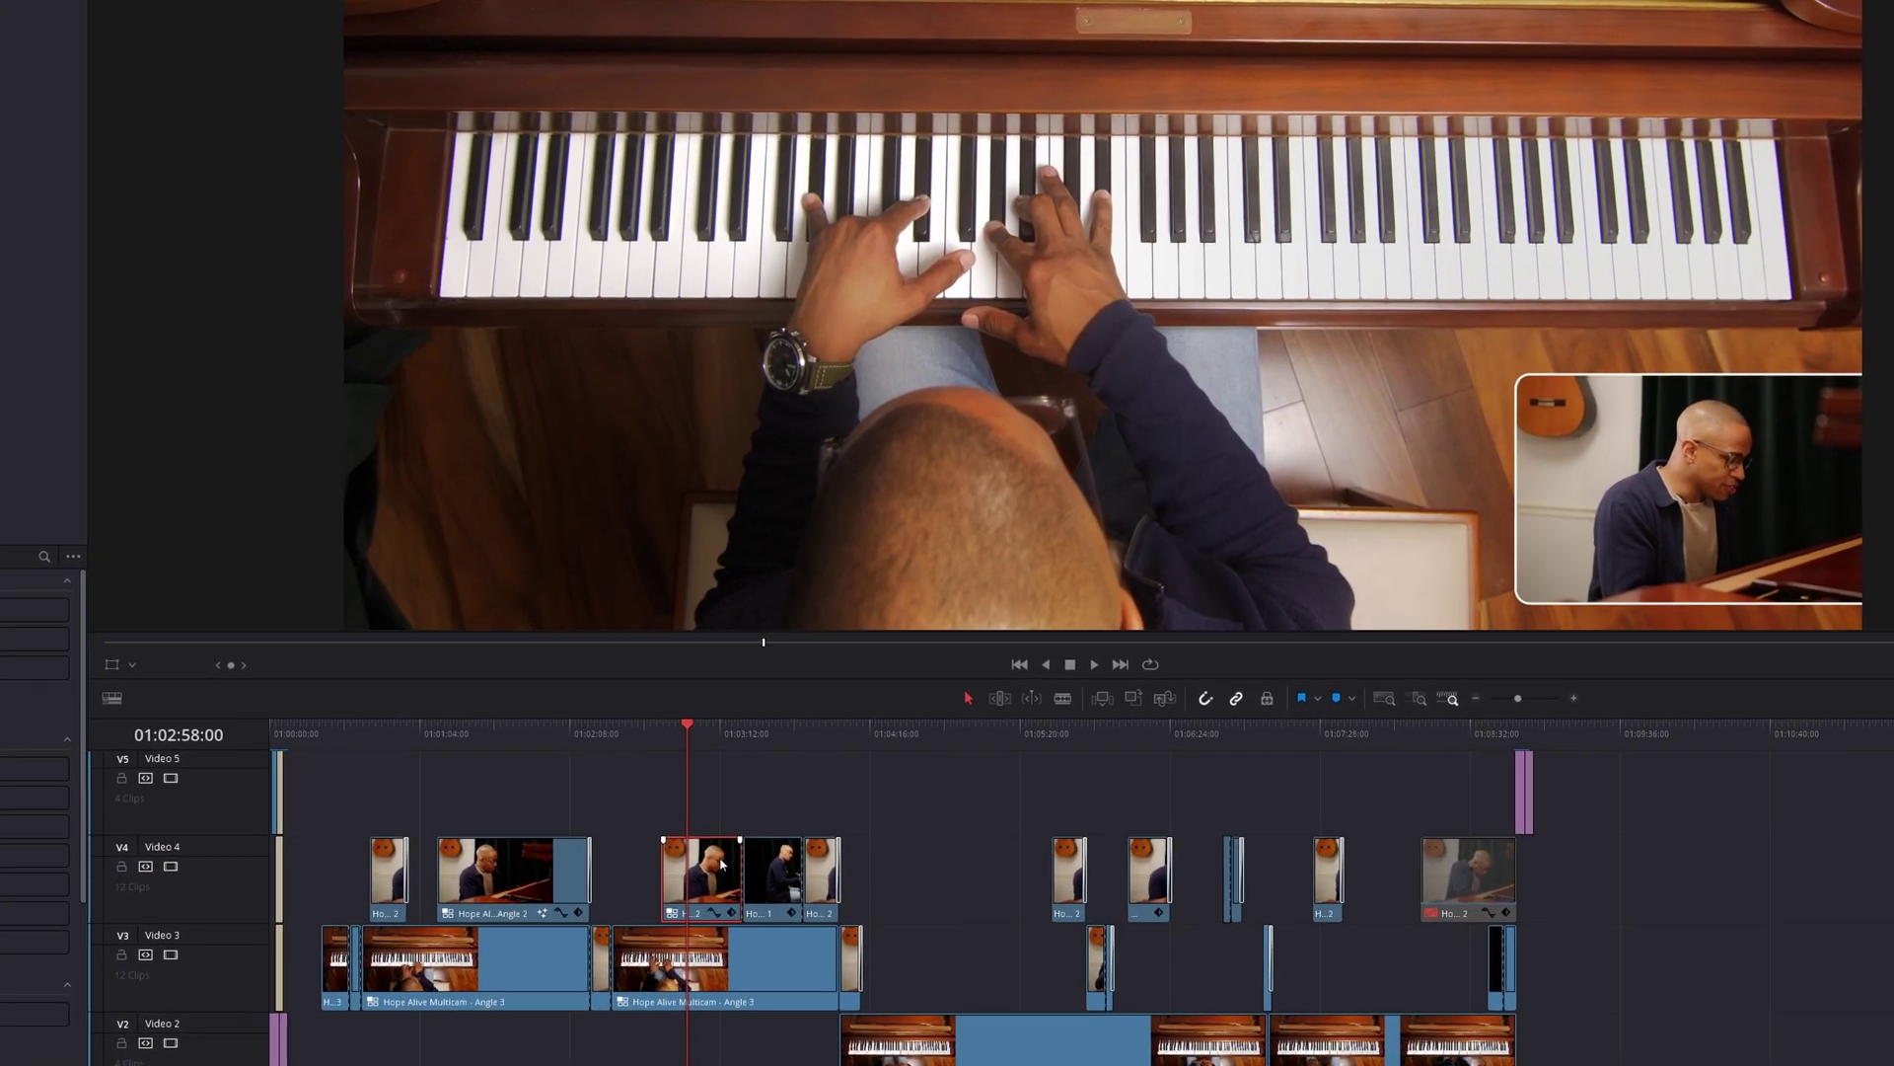
# - Copy the picture-in-picture clip on Video 4 and target the short Video 3 clip for its settings
pyautogui.rightClick(752, 817)
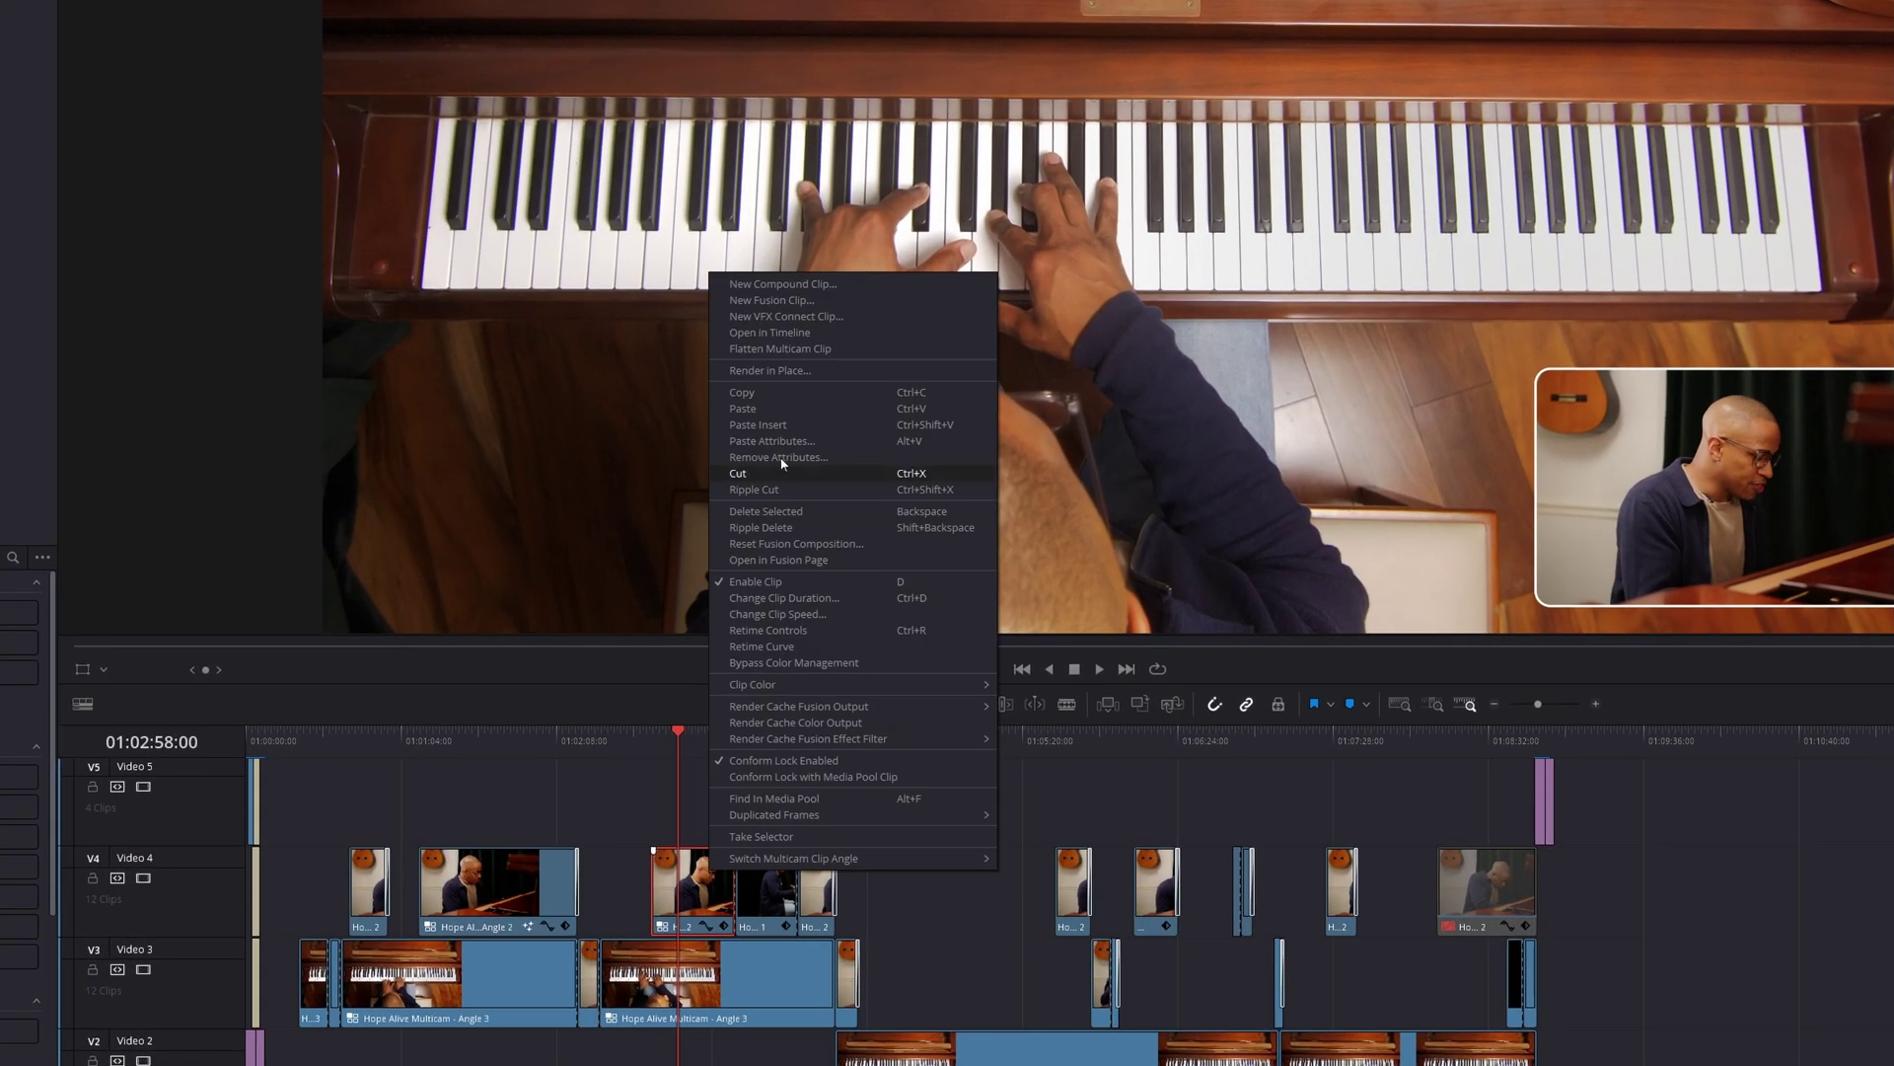
pyautogui.click(796, 394)
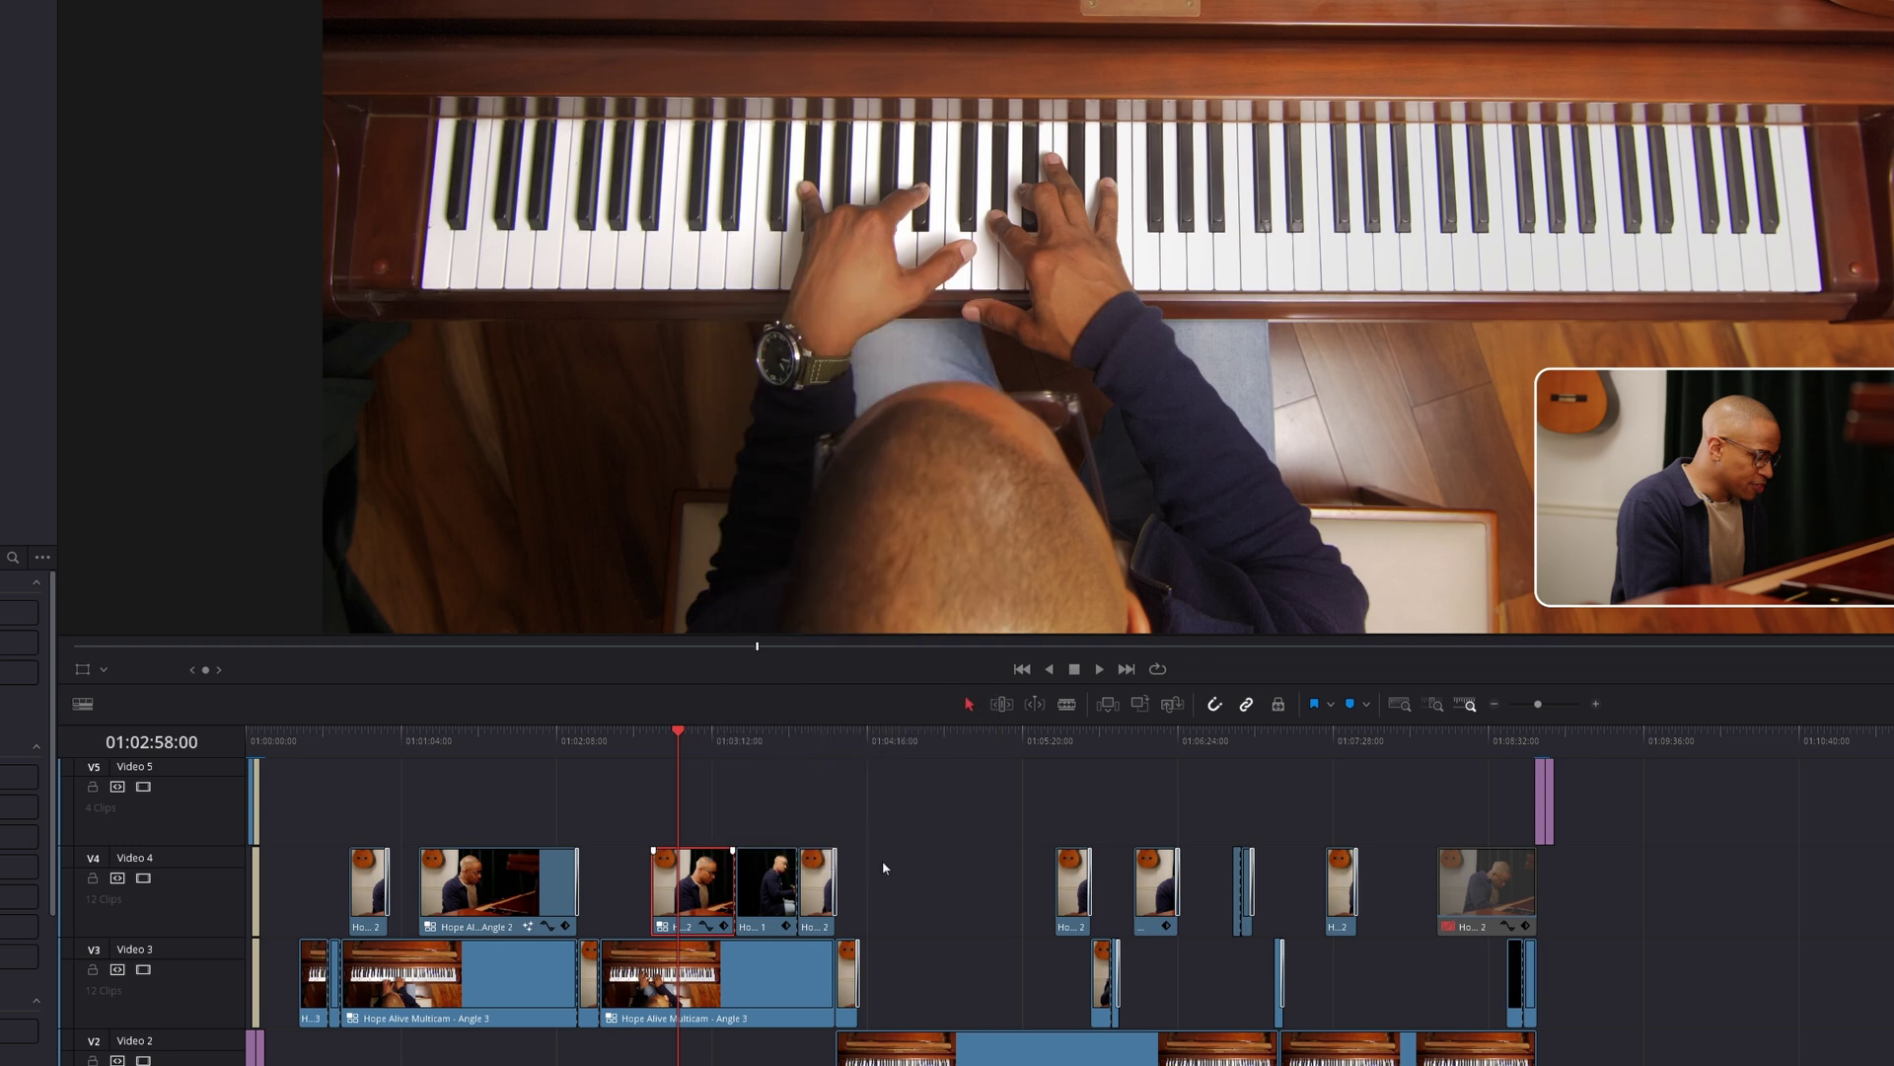
pyautogui.click(853, 737)
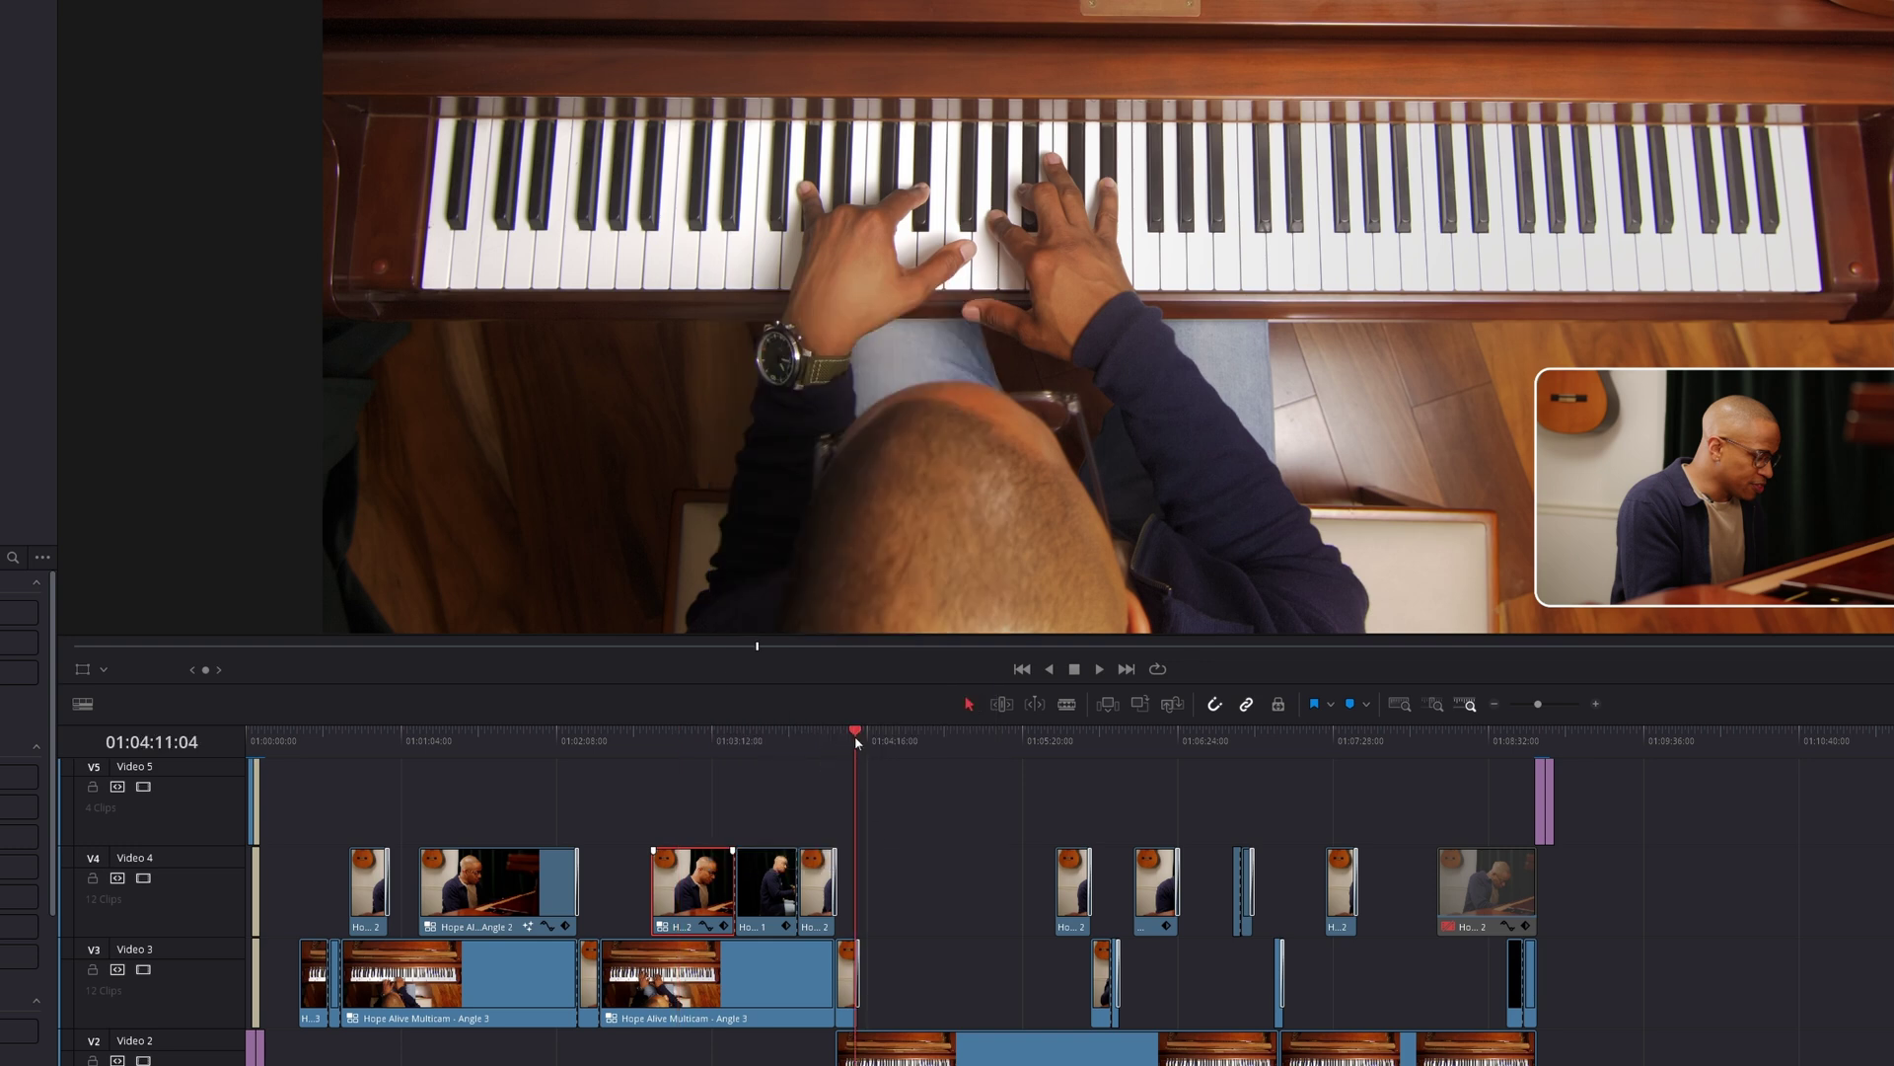
pyautogui.rightClick(850, 973)
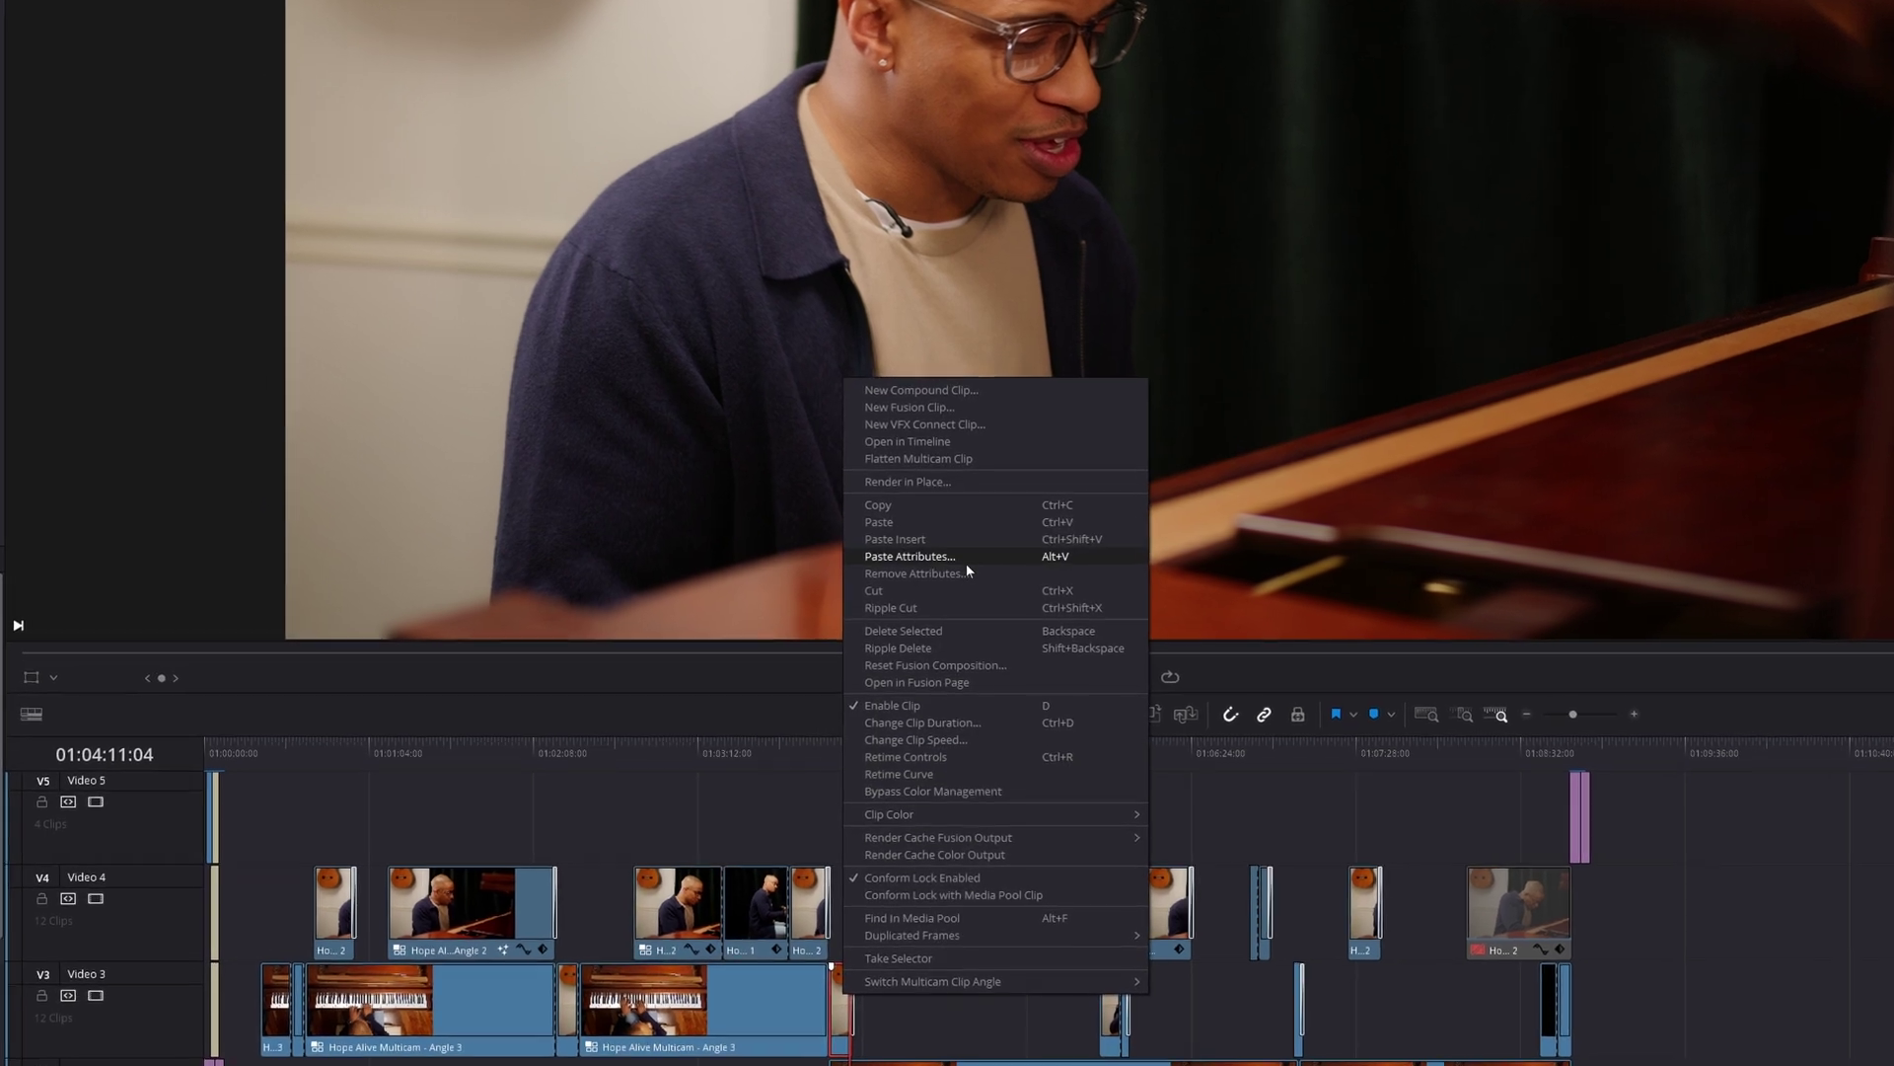
# - Paste all video attributes onto the Video 3 clip, review the result, and move to the Fairlight page
pyautogui.click(967, 555)
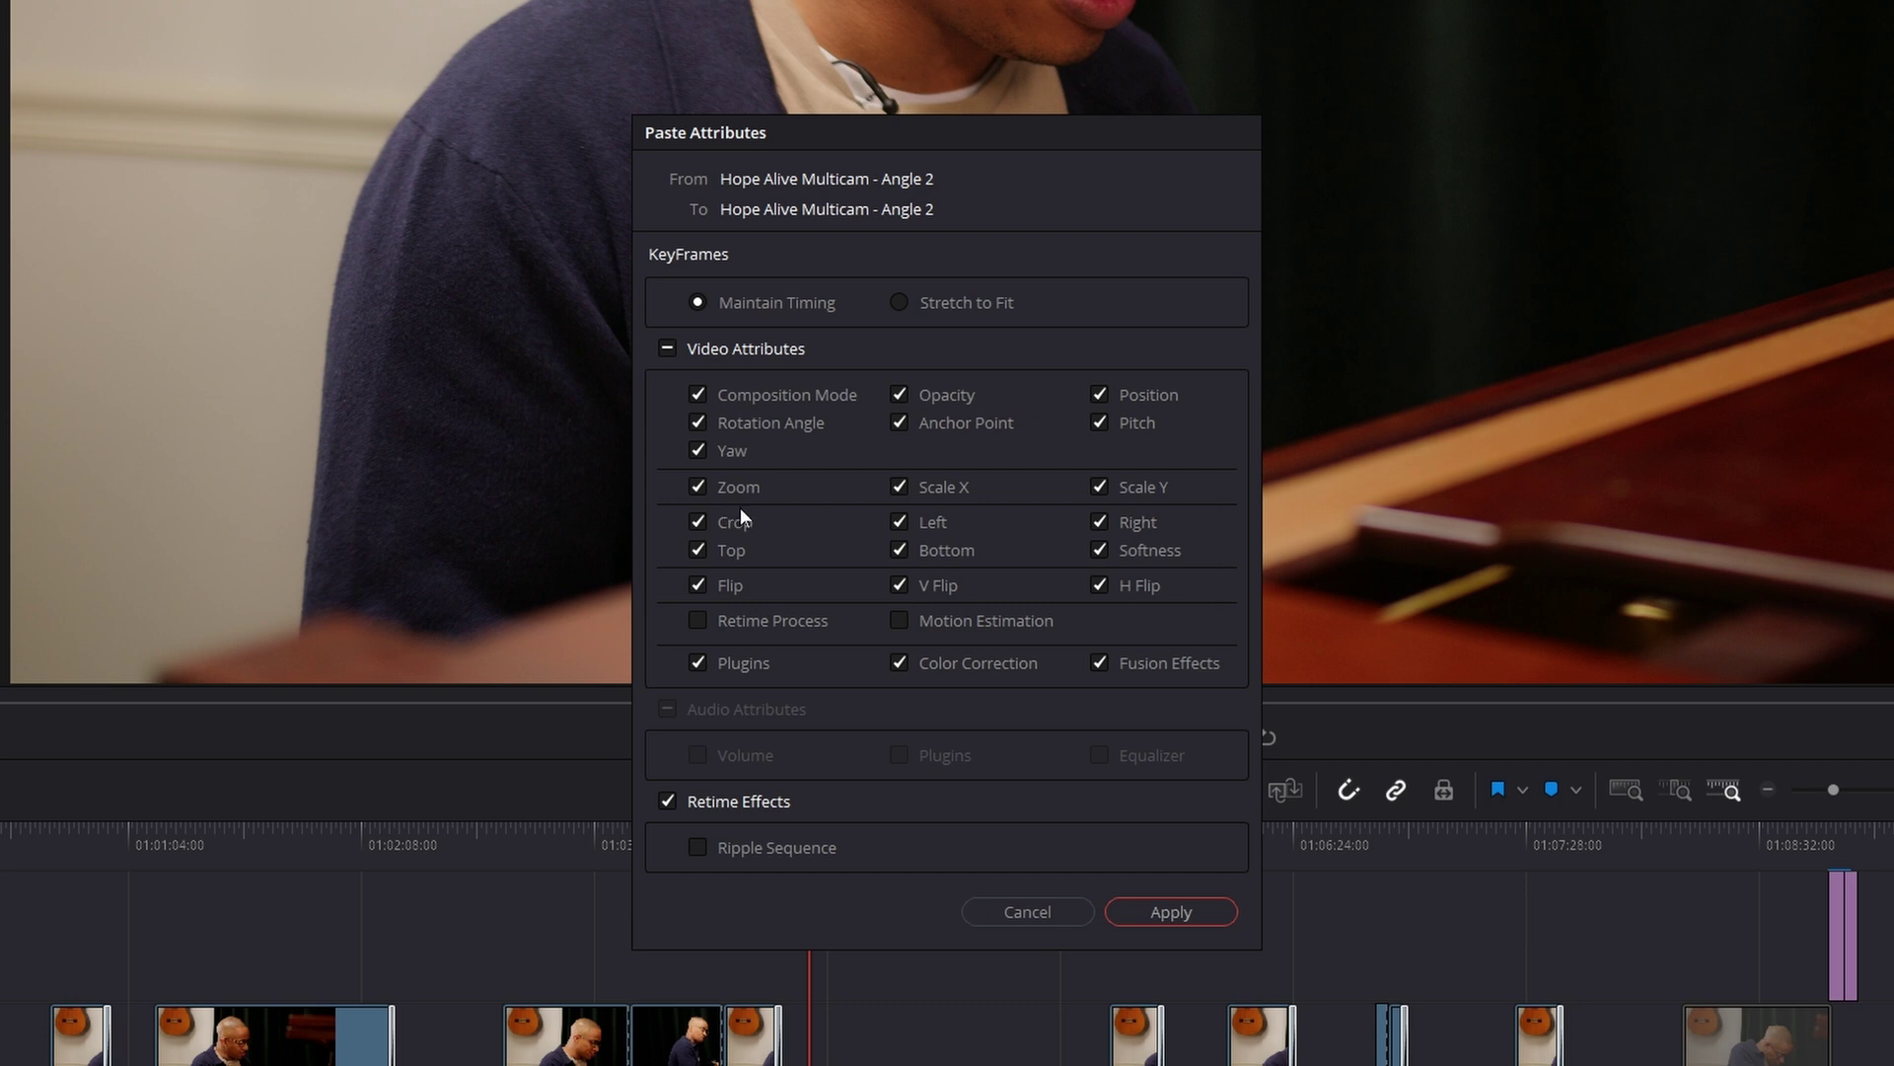
pyautogui.click(666, 347)
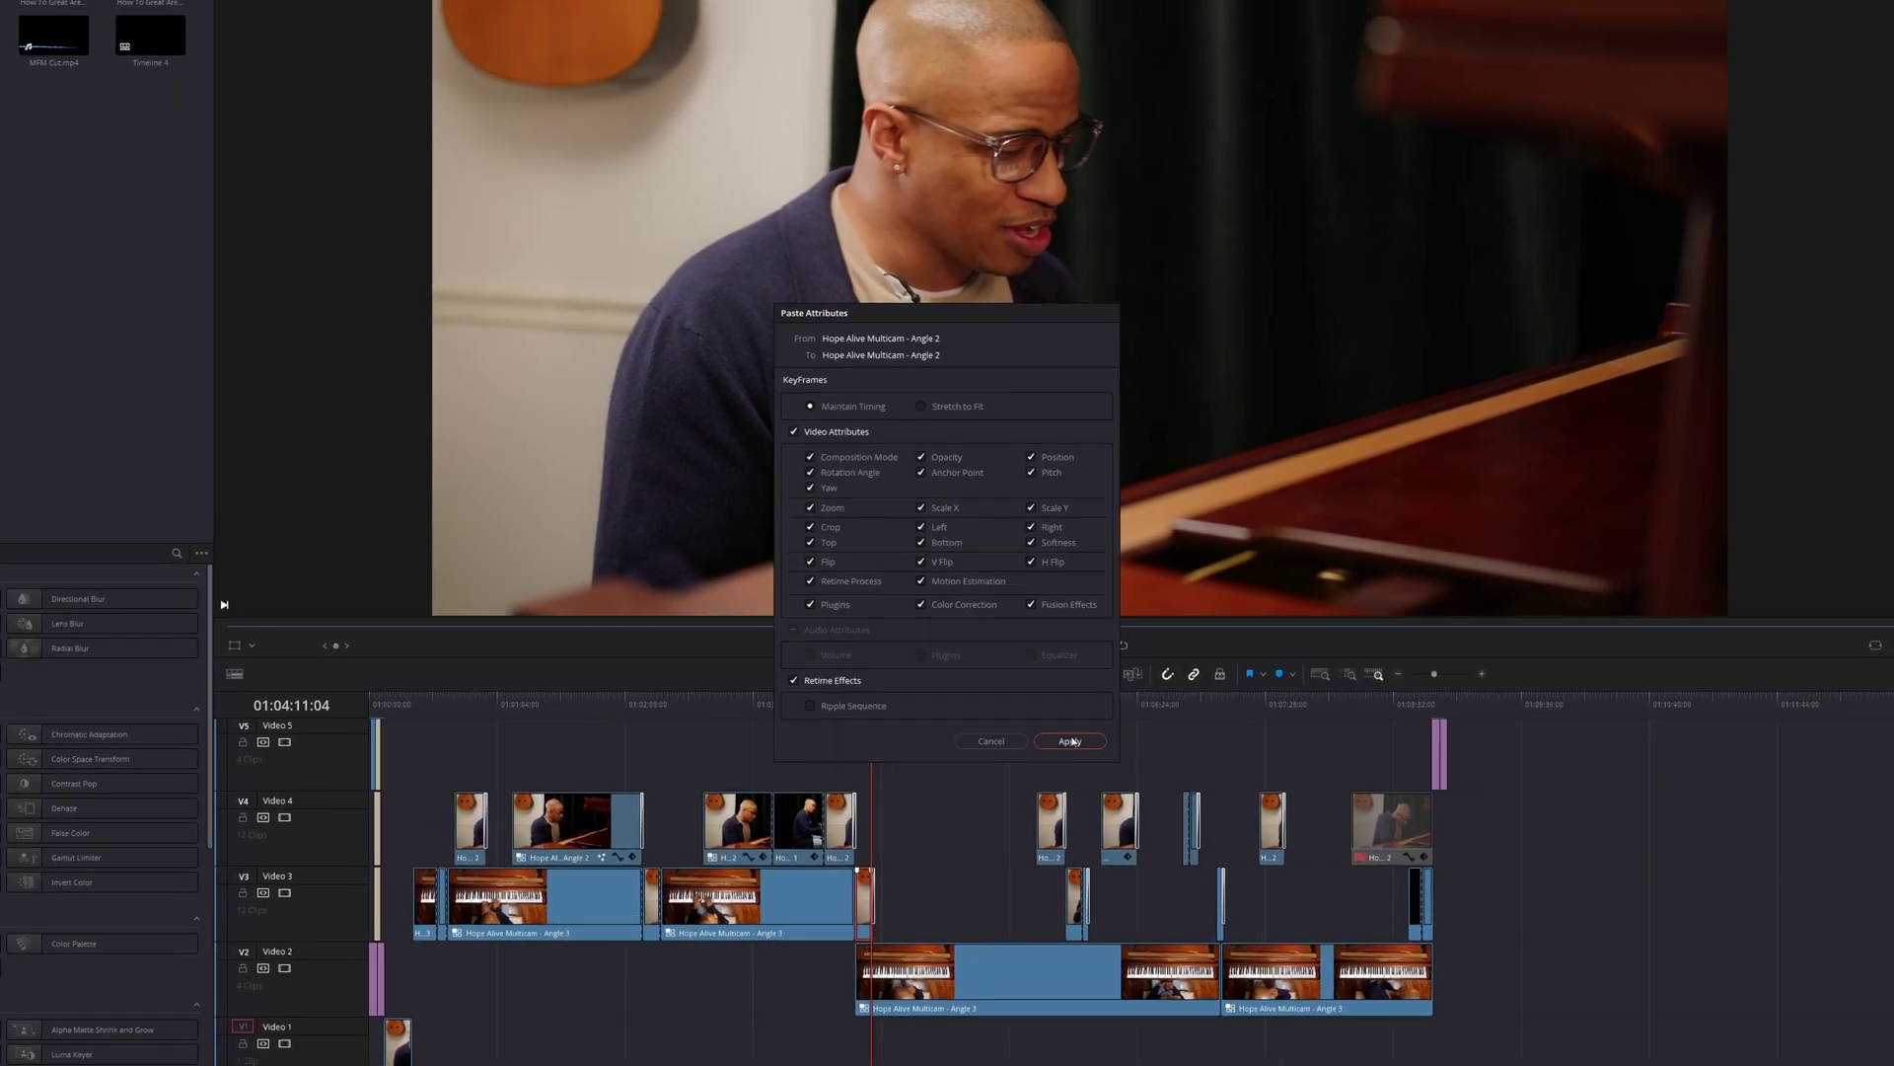
pyautogui.click(1070, 741)
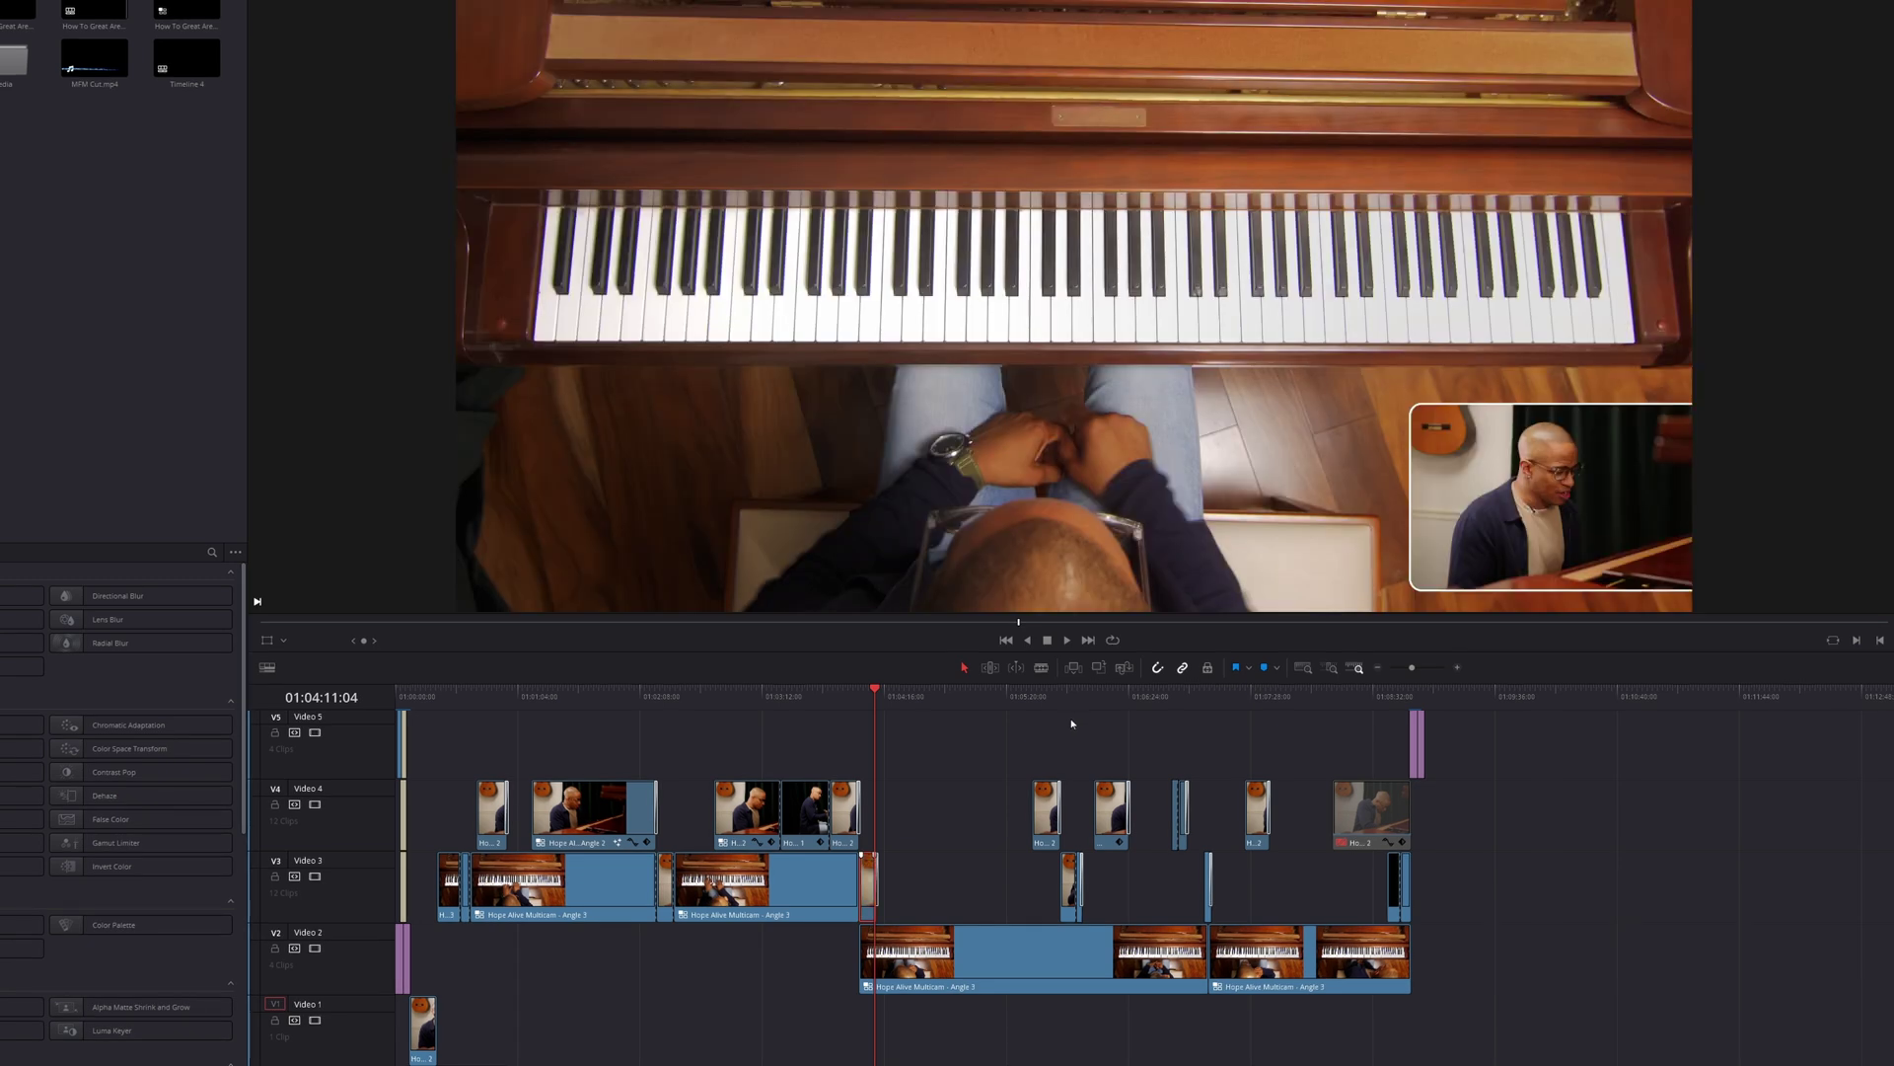
pyautogui.click(742, 693)
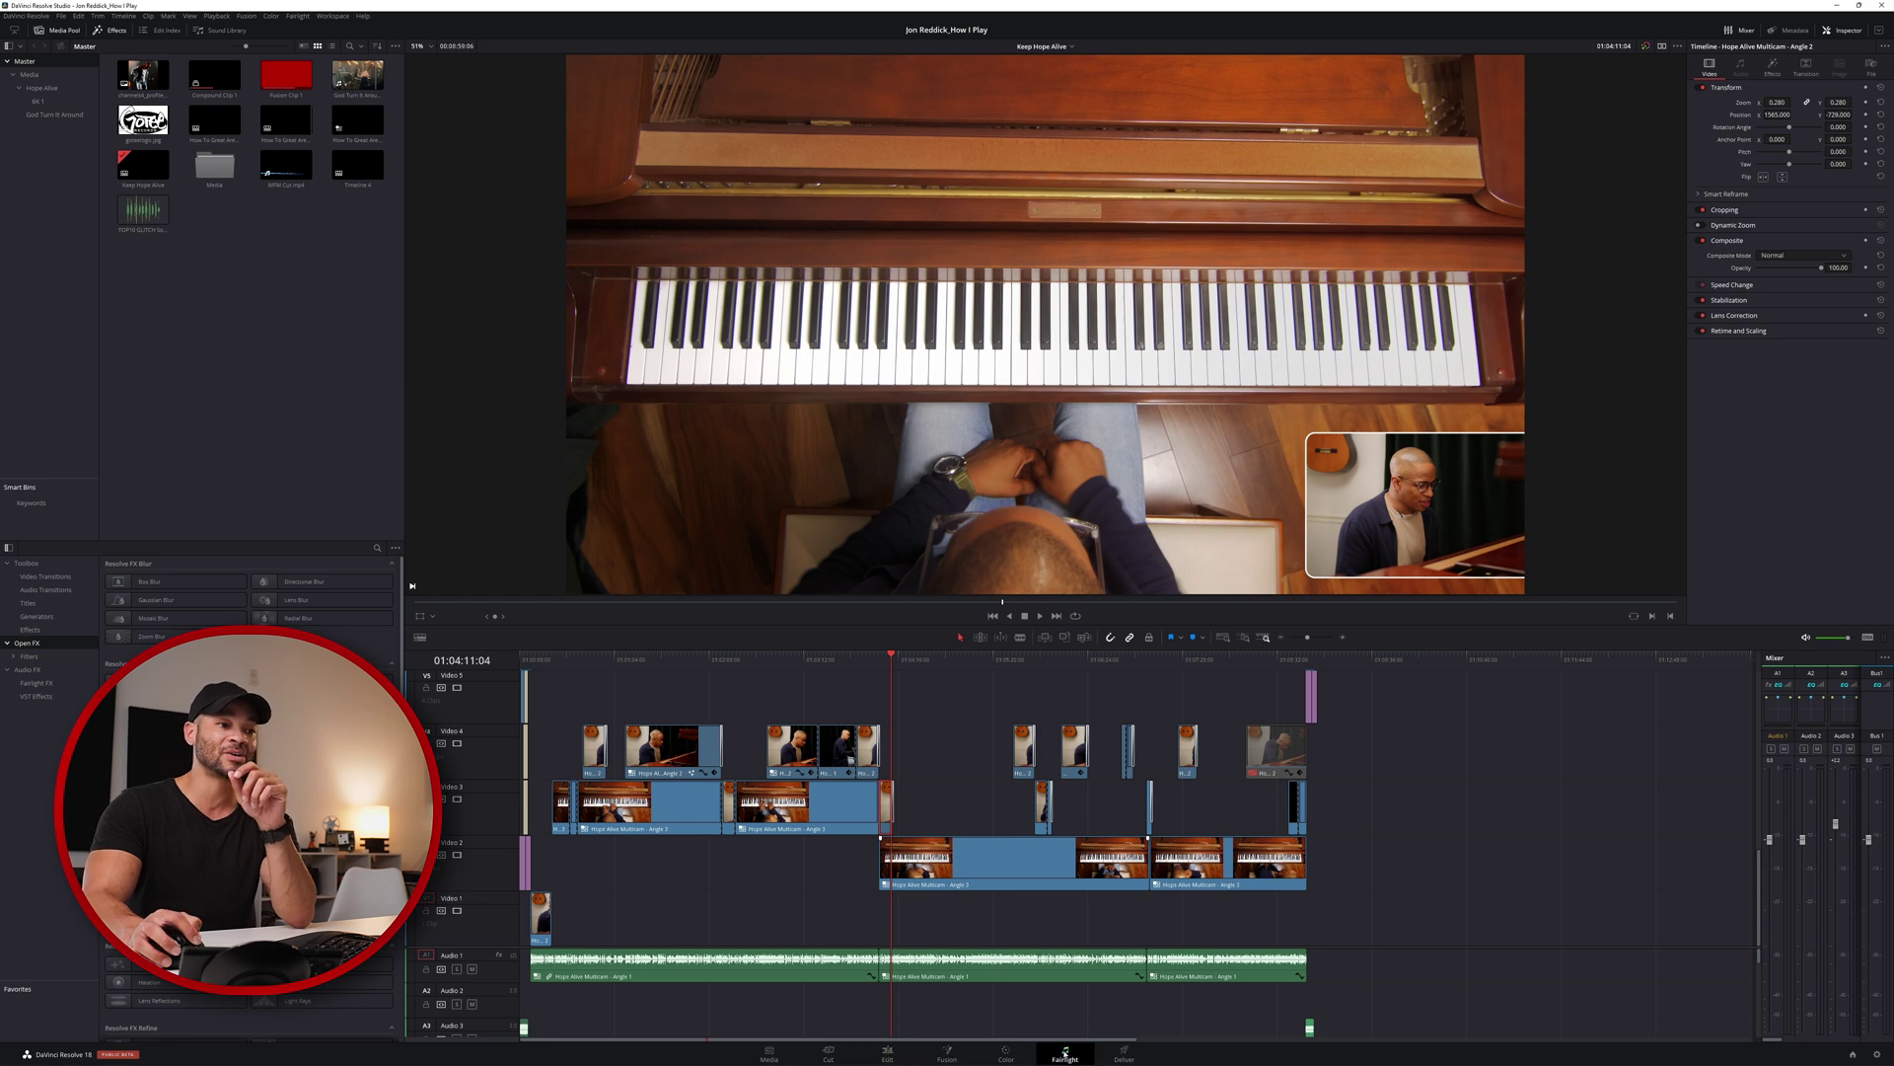
pyautogui.click(1064, 1050)
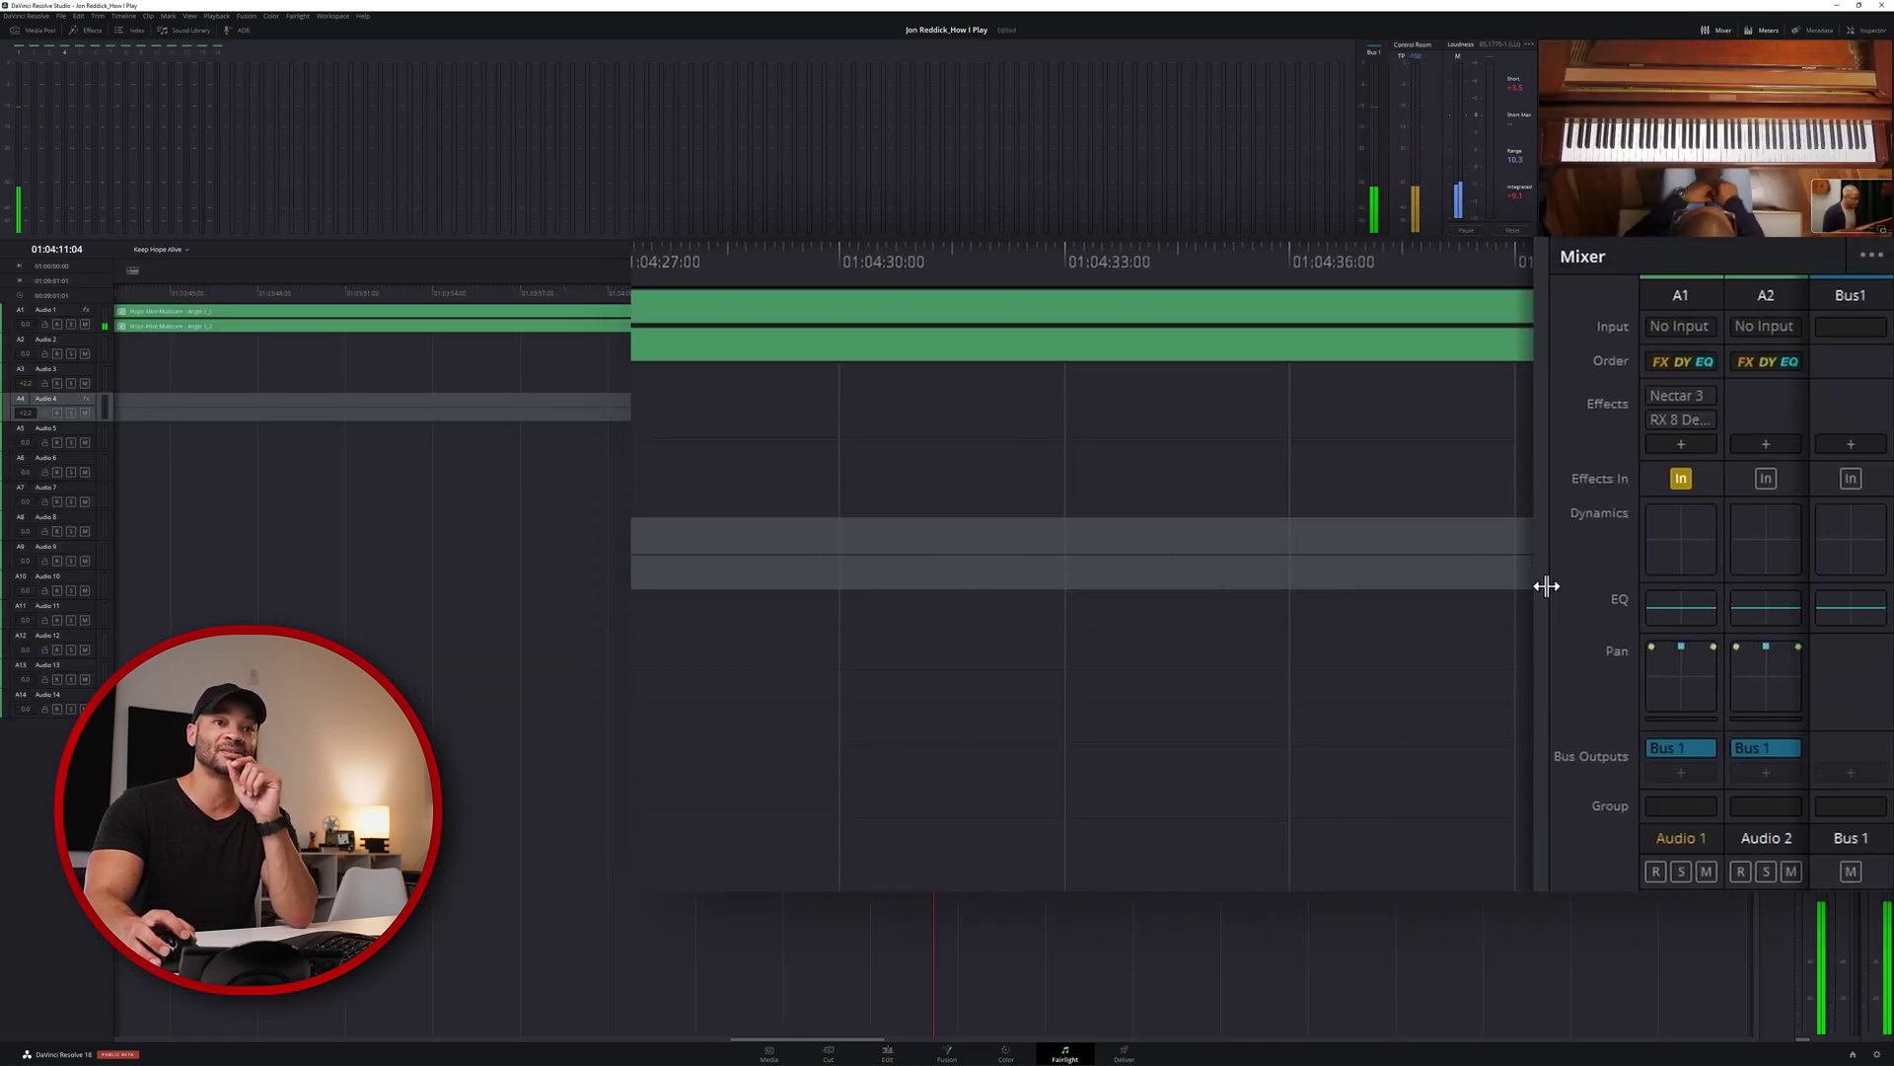
# - Widen the mixer and copy Audio 1's track attributes, targeting Audio 3 for pasting
pyautogui.moveTo(1545, 586); pyautogui.dragTo(796, 655)
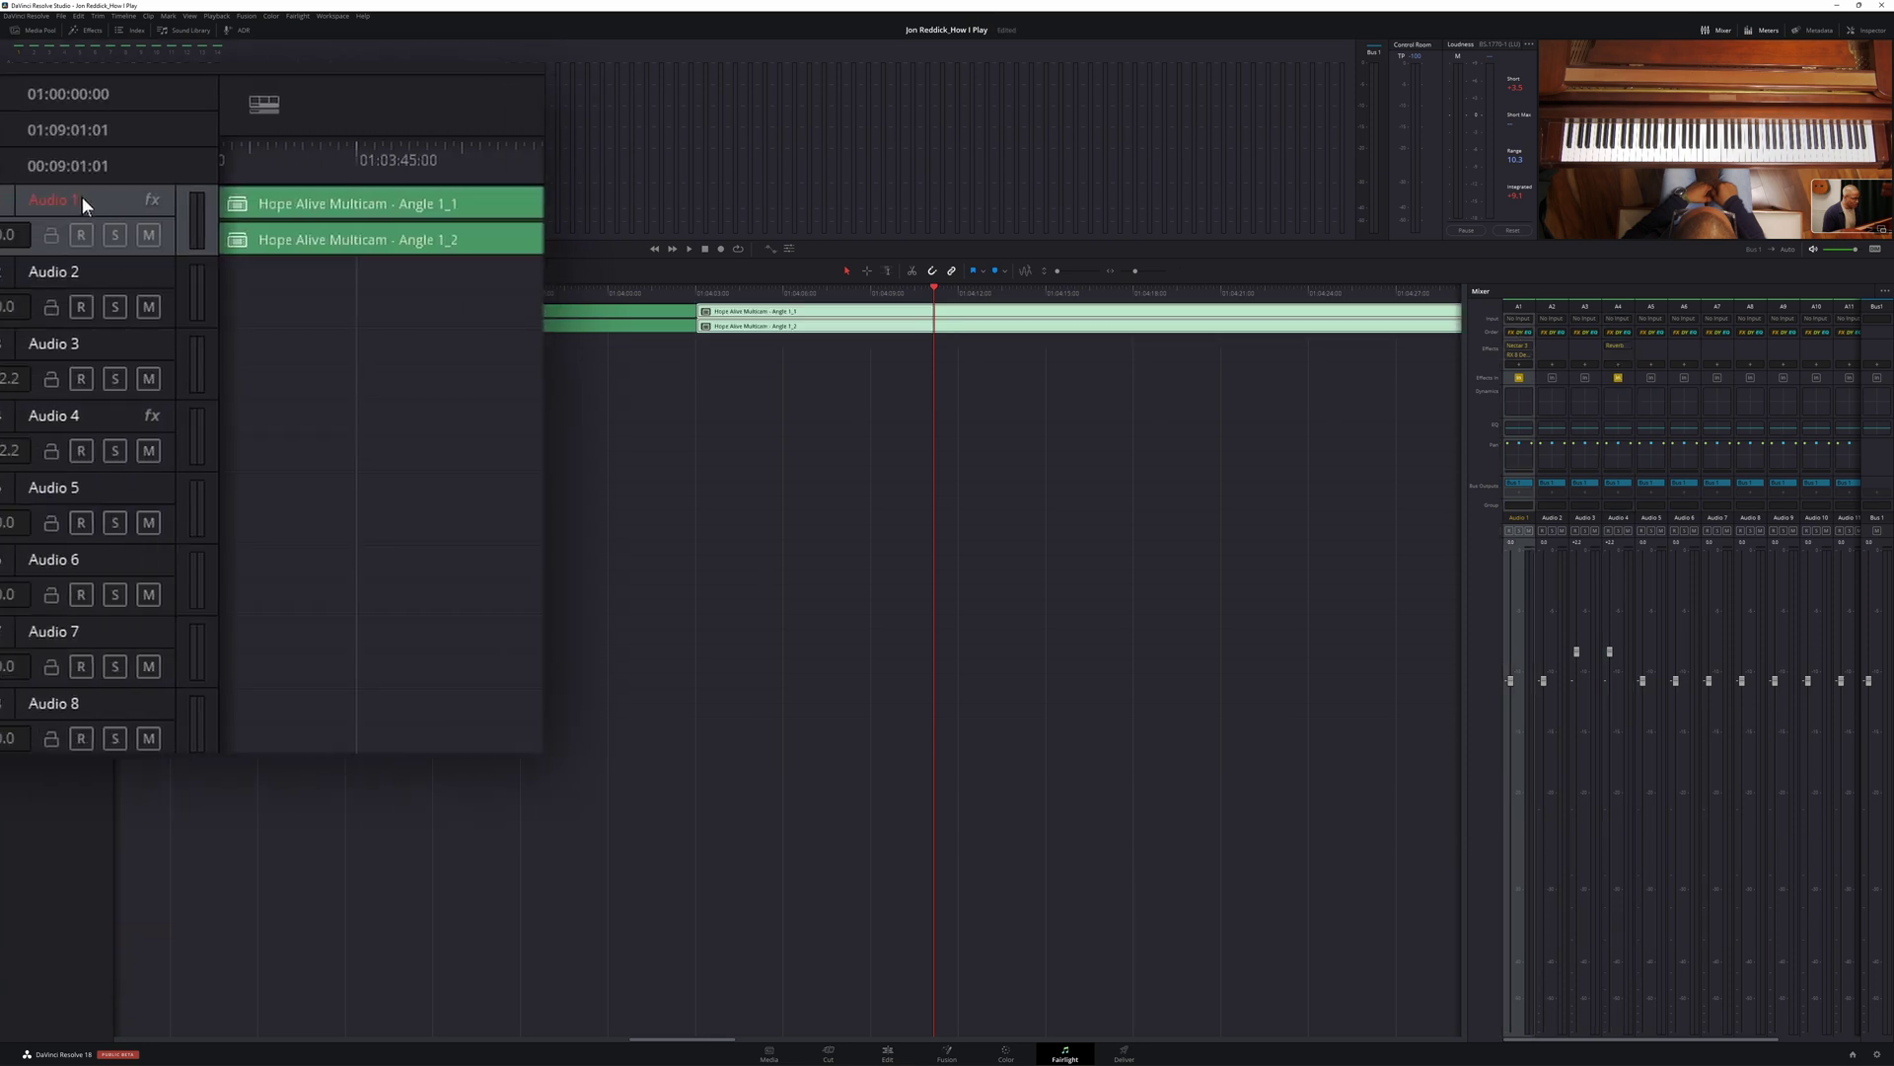
pyautogui.rightClick(59, 314)
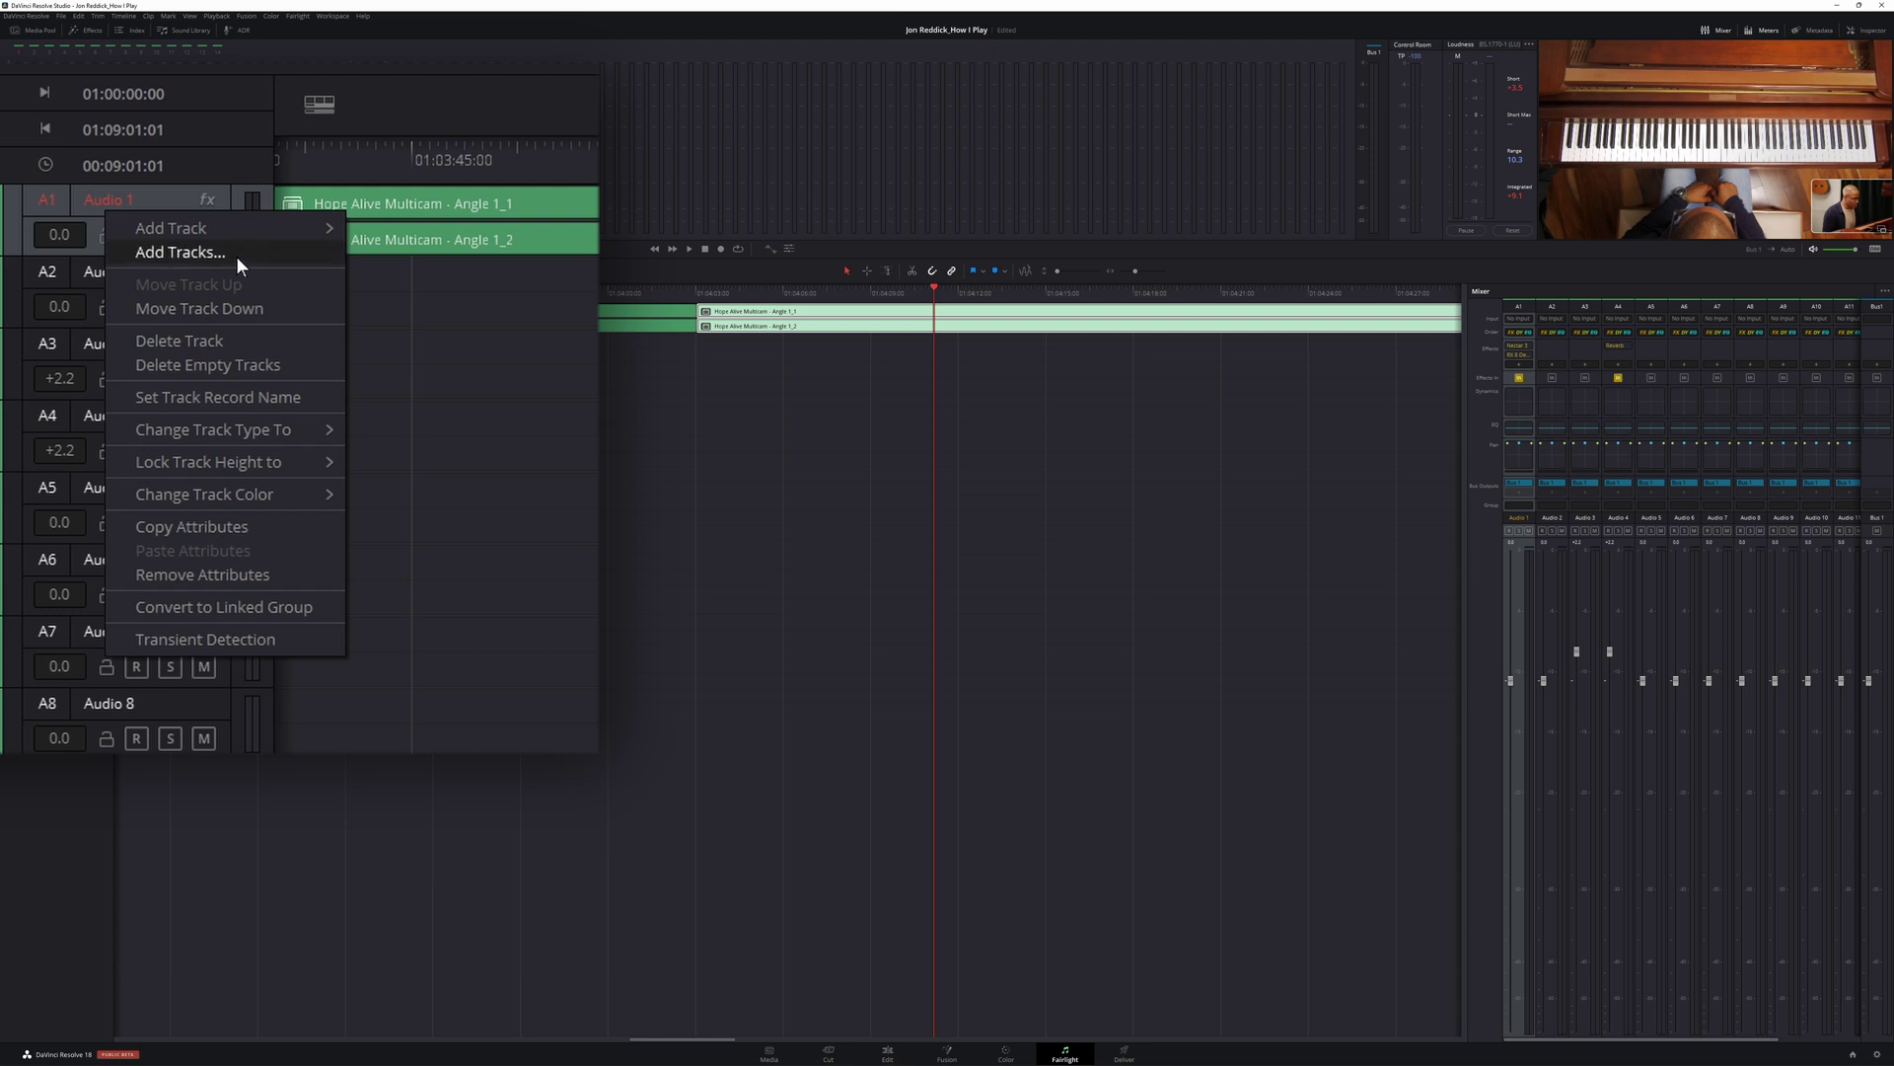
pyautogui.click(231, 525)
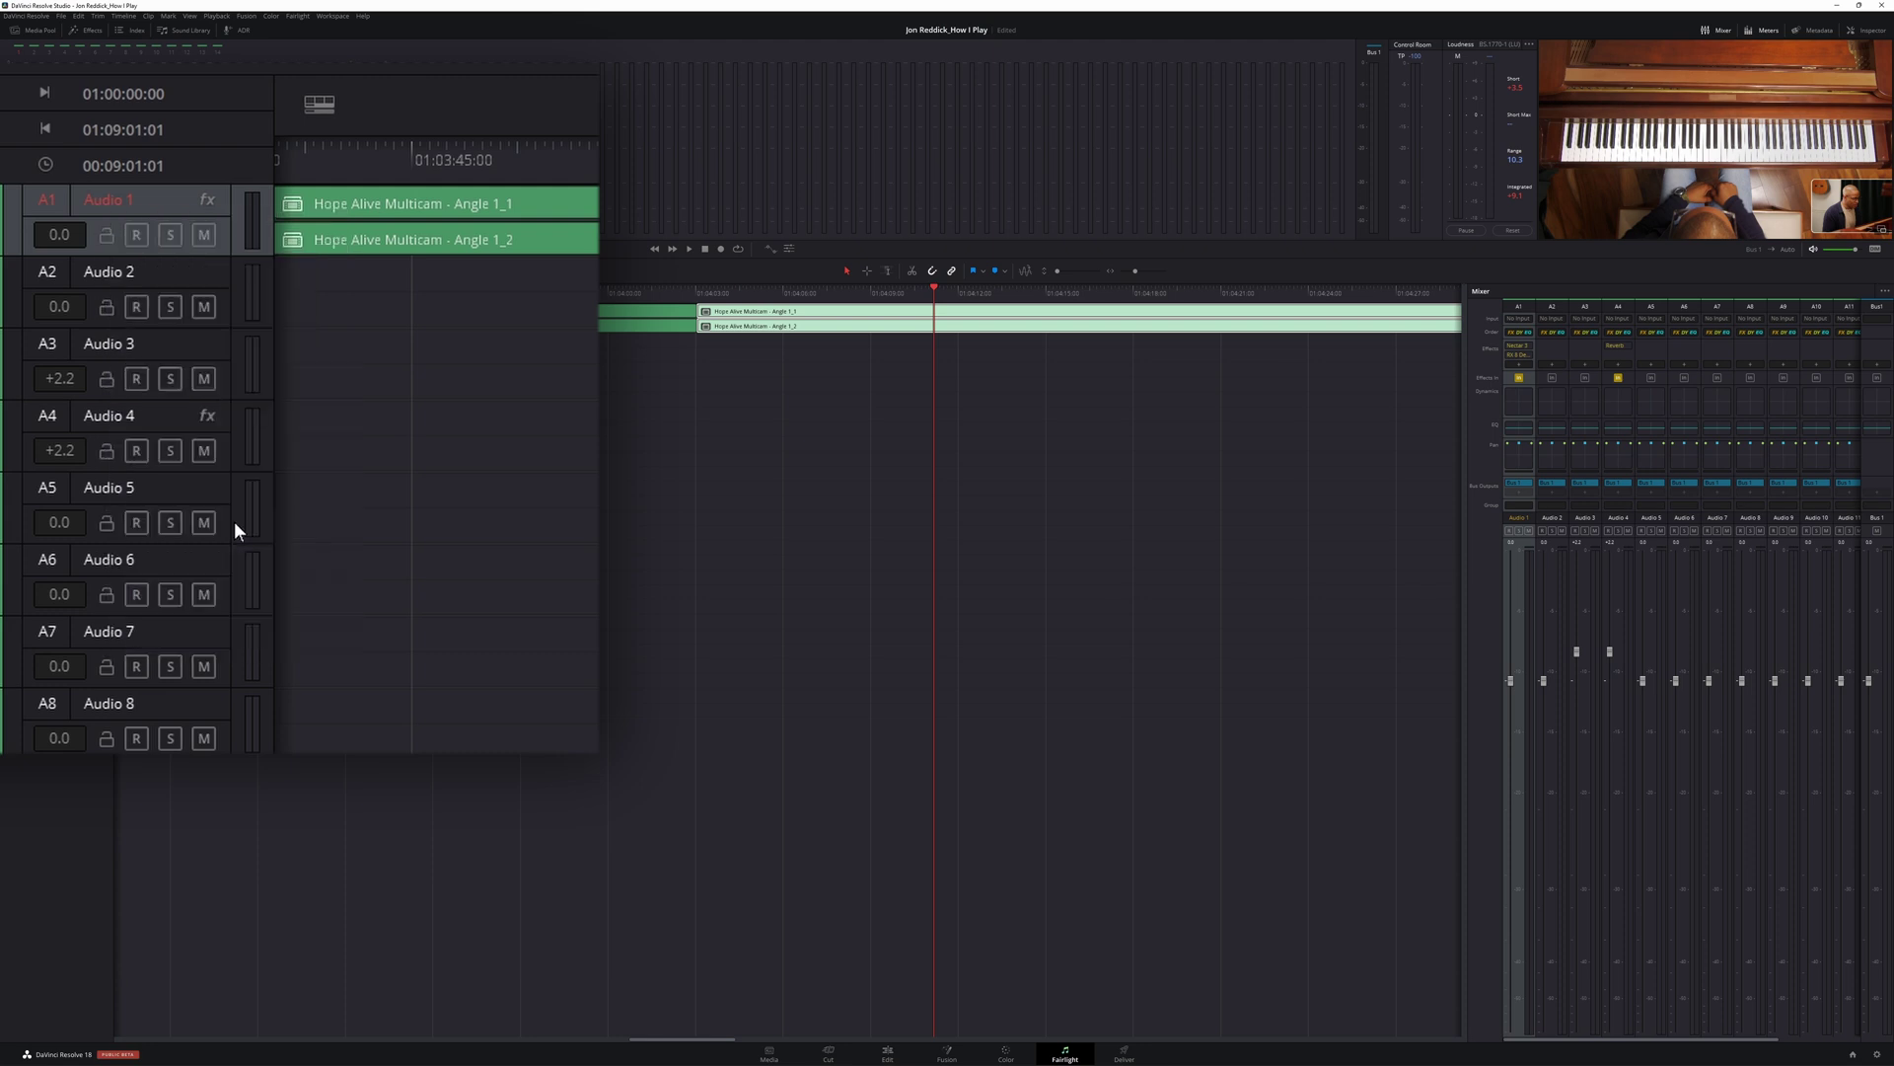
pyautogui.rightClick(200, 342)
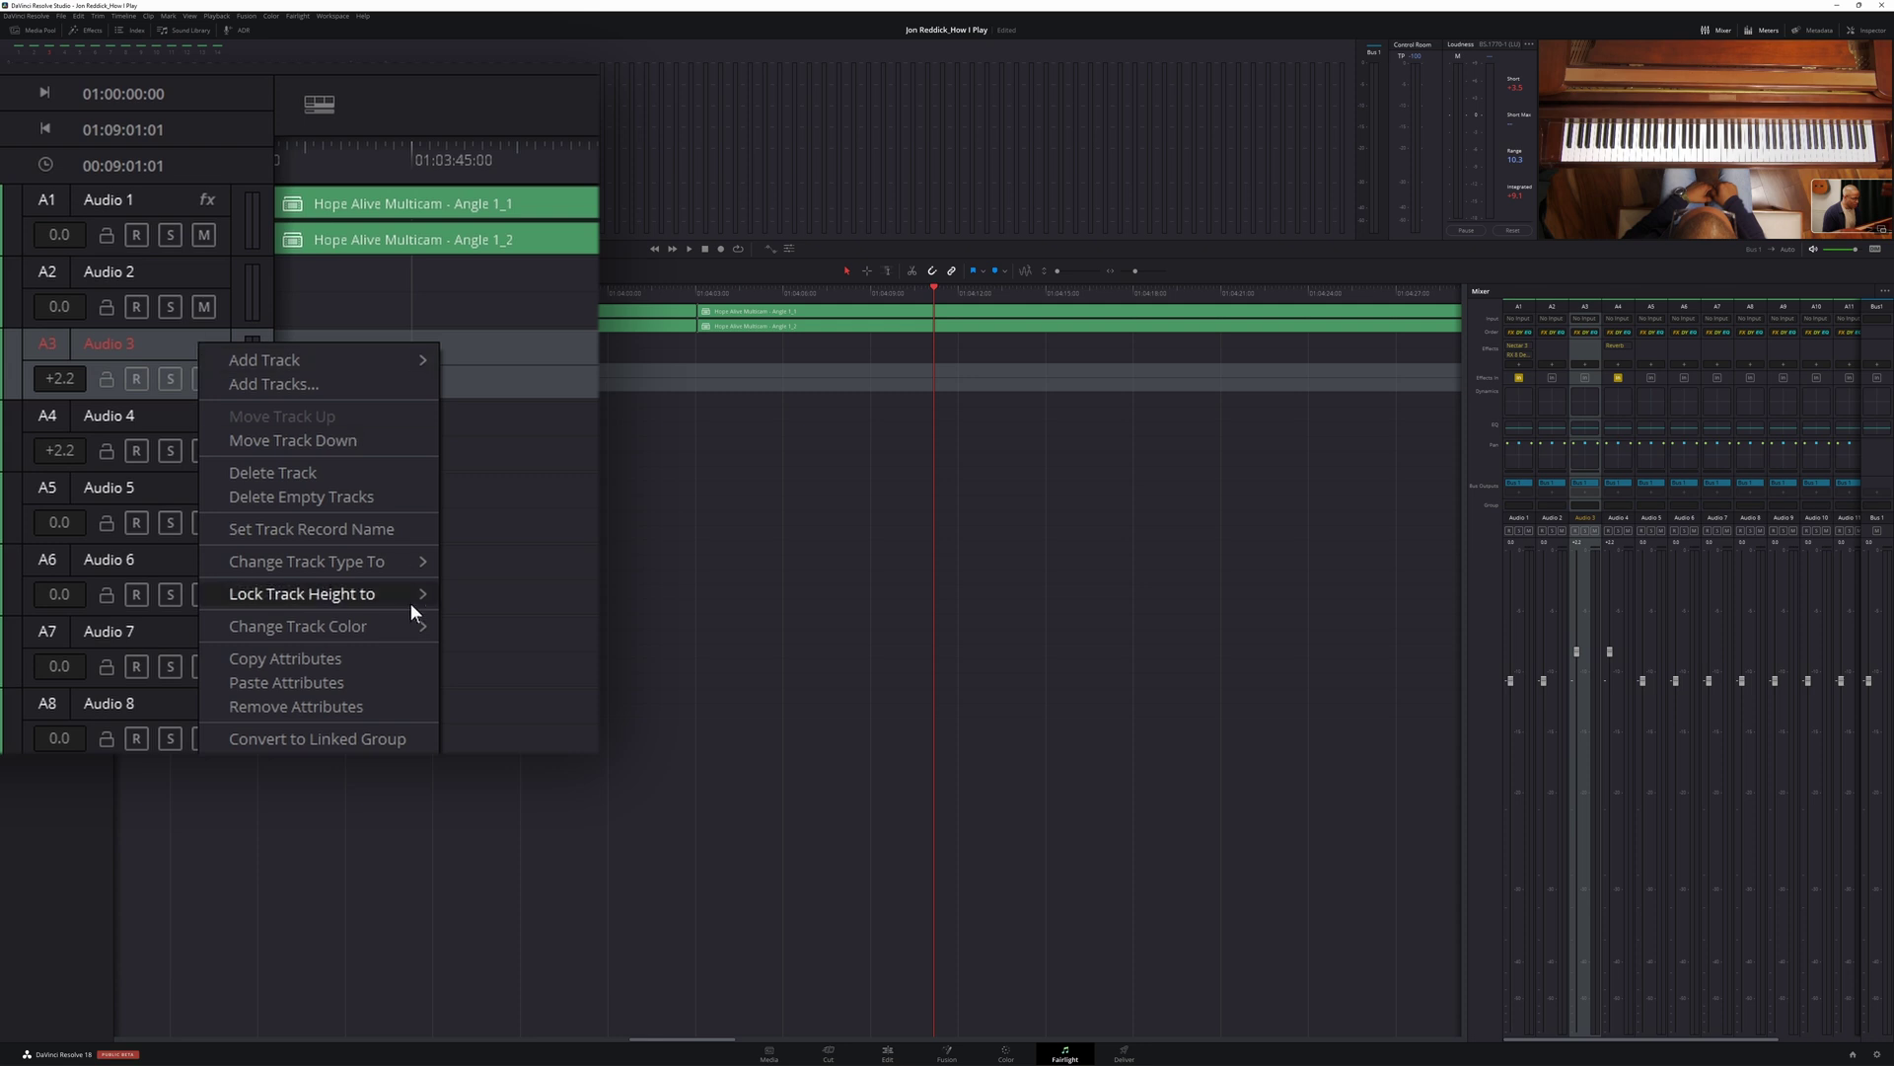
pyautogui.click(367, 687)
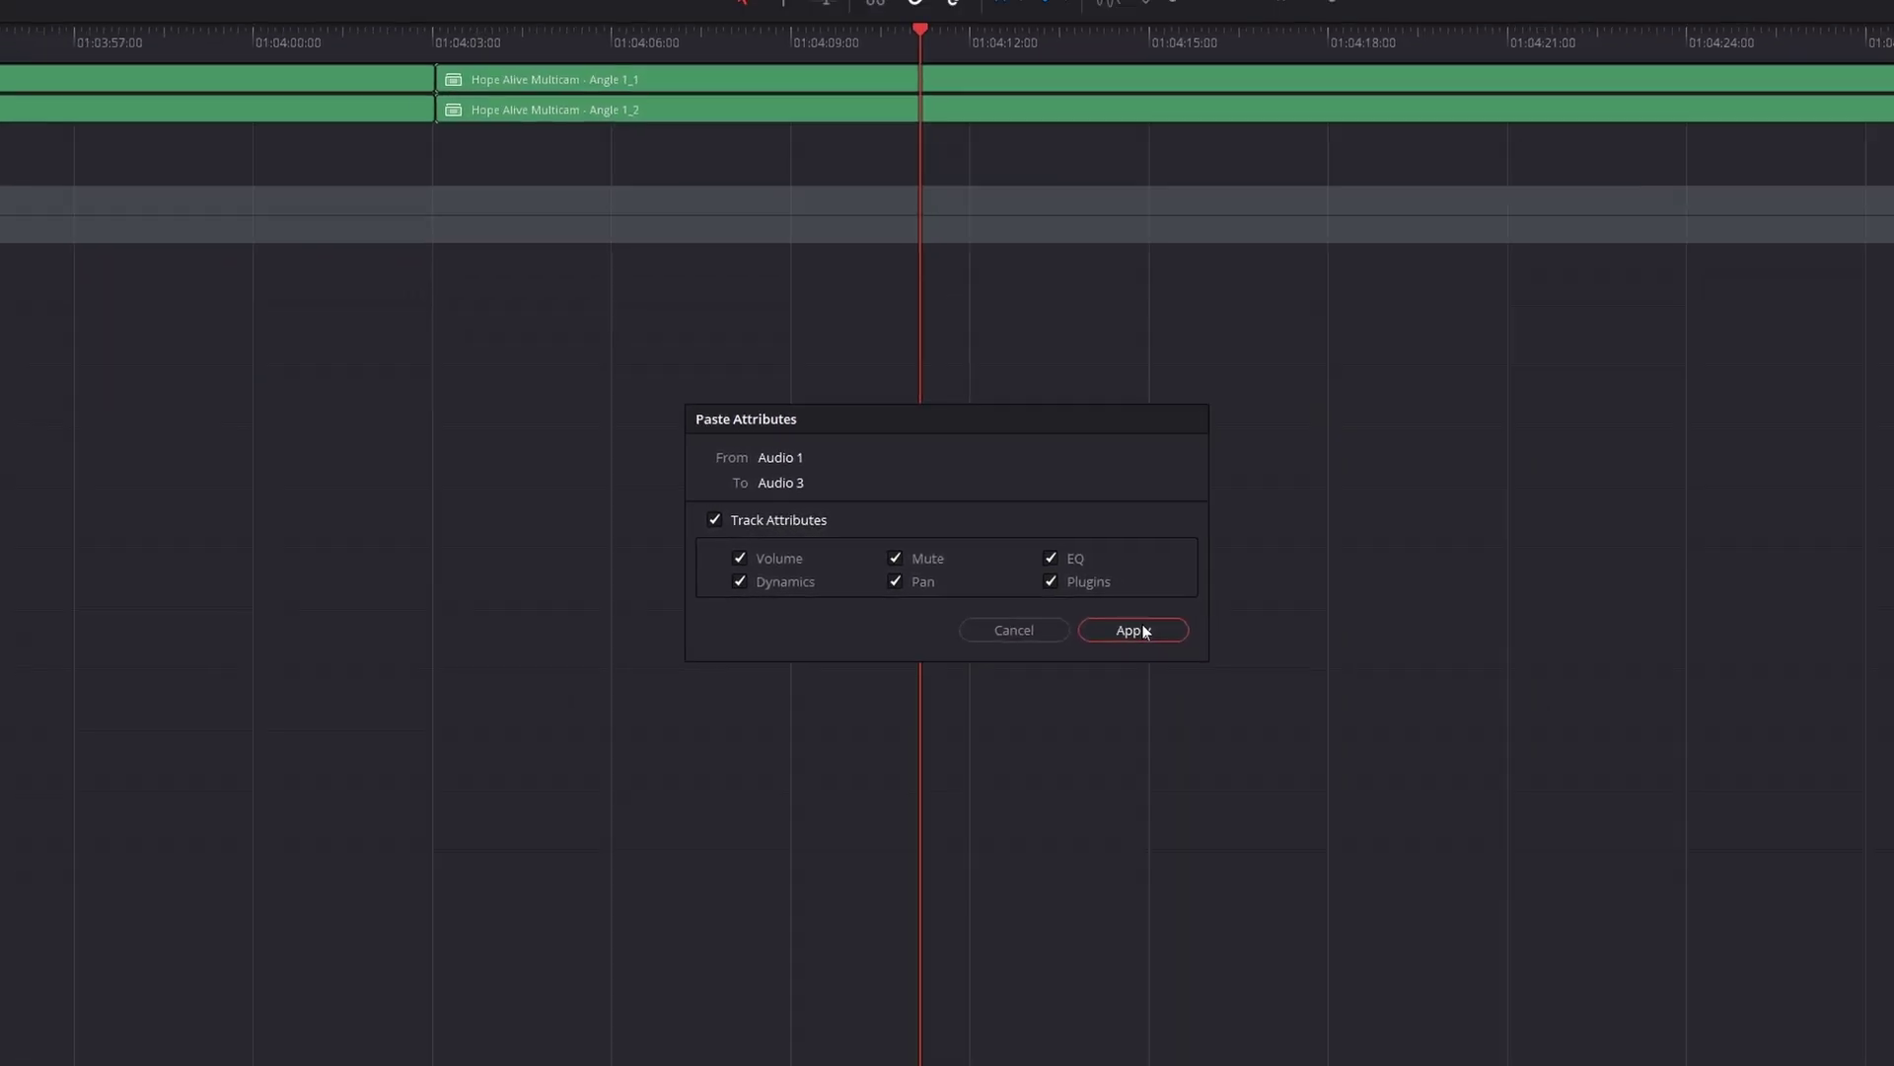
pyautogui.click(1176, 651)
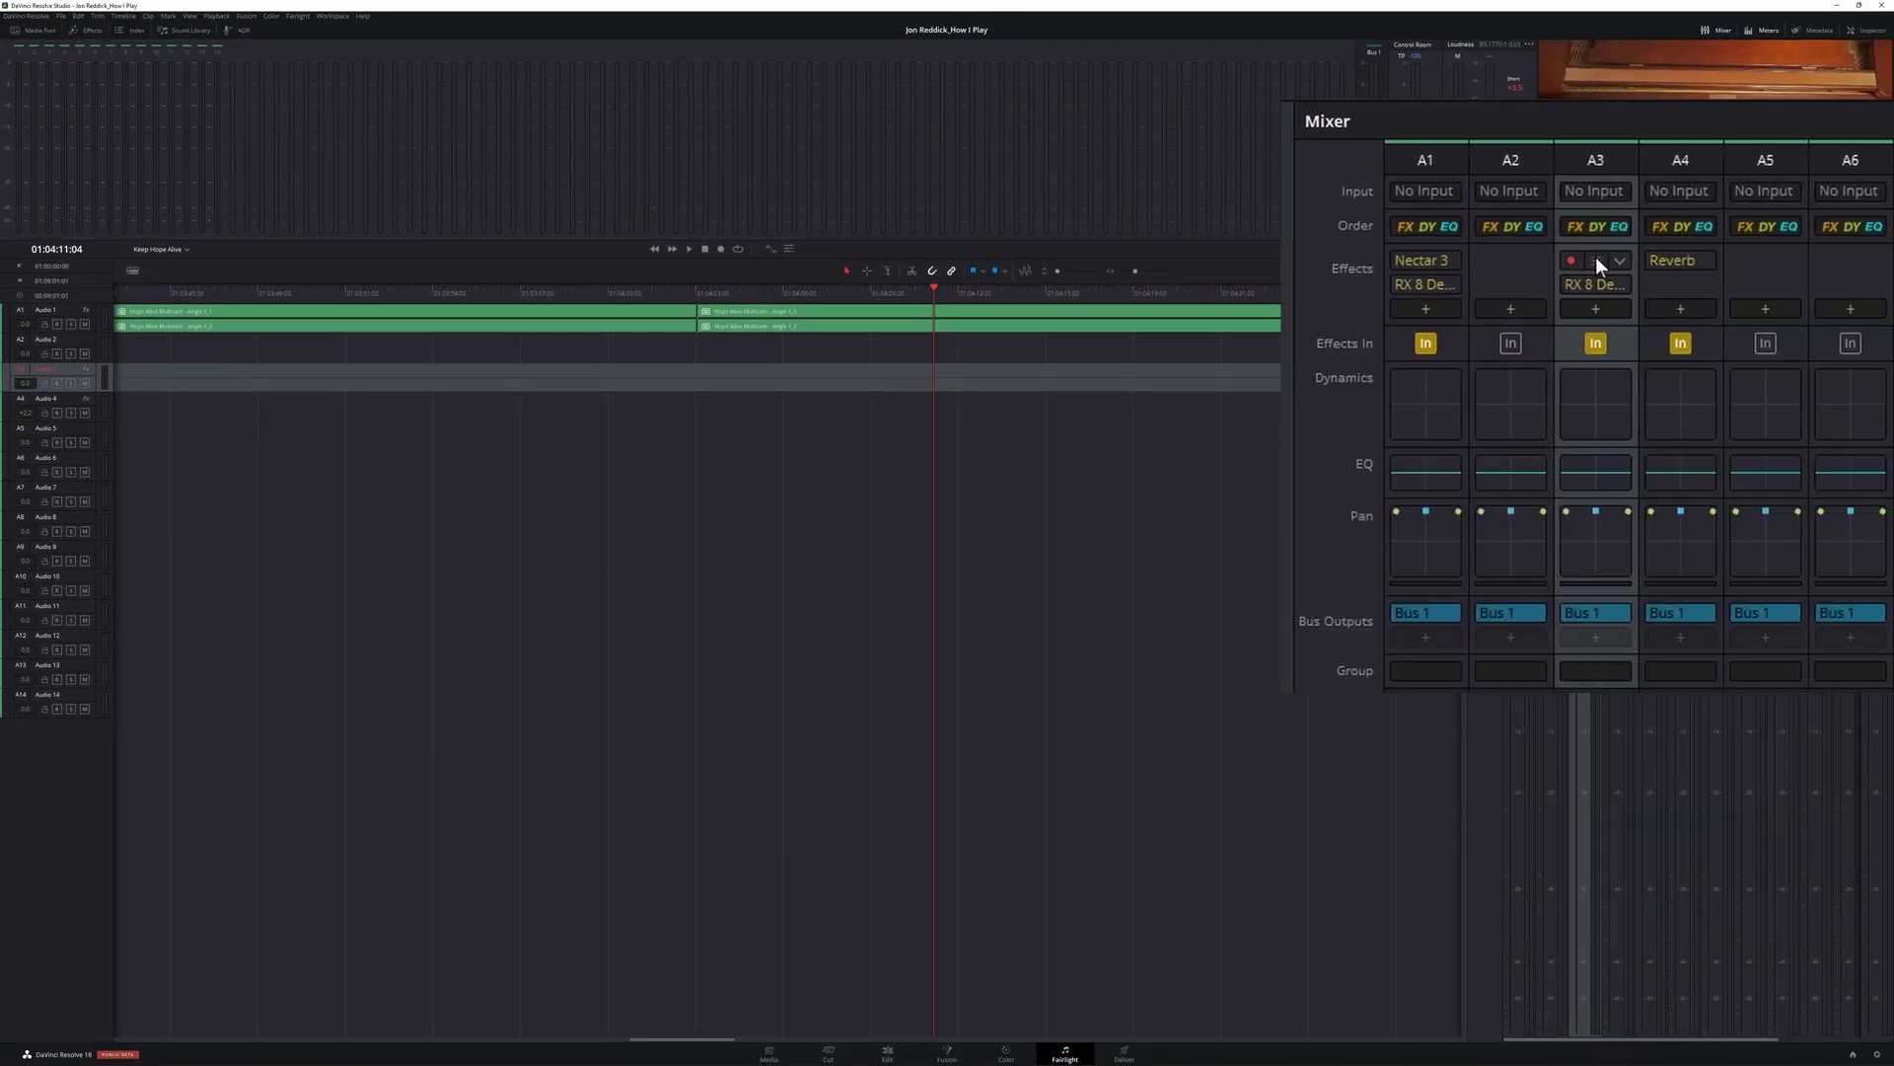
pyautogui.click(1585, 344)
pyautogui.click(955, 441)
pyautogui.click(819, 441)
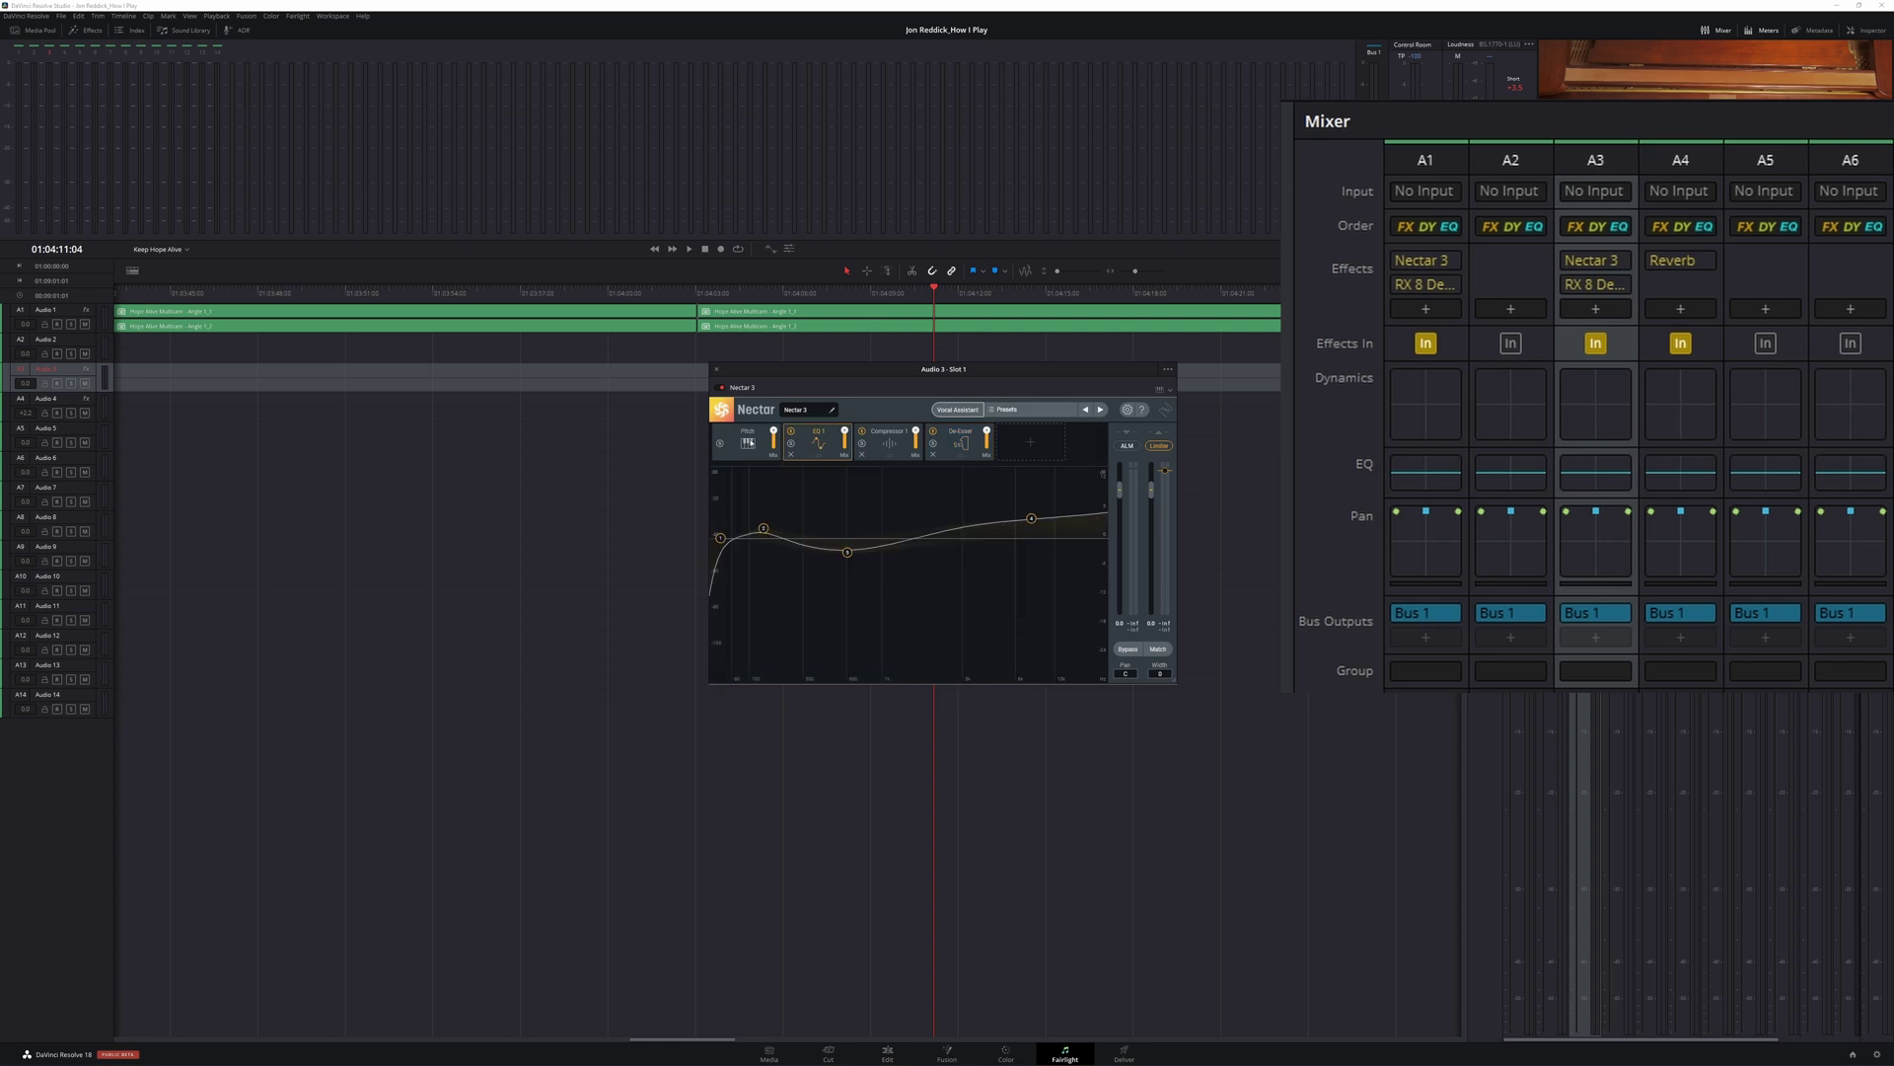
pyautogui.click(747, 441)
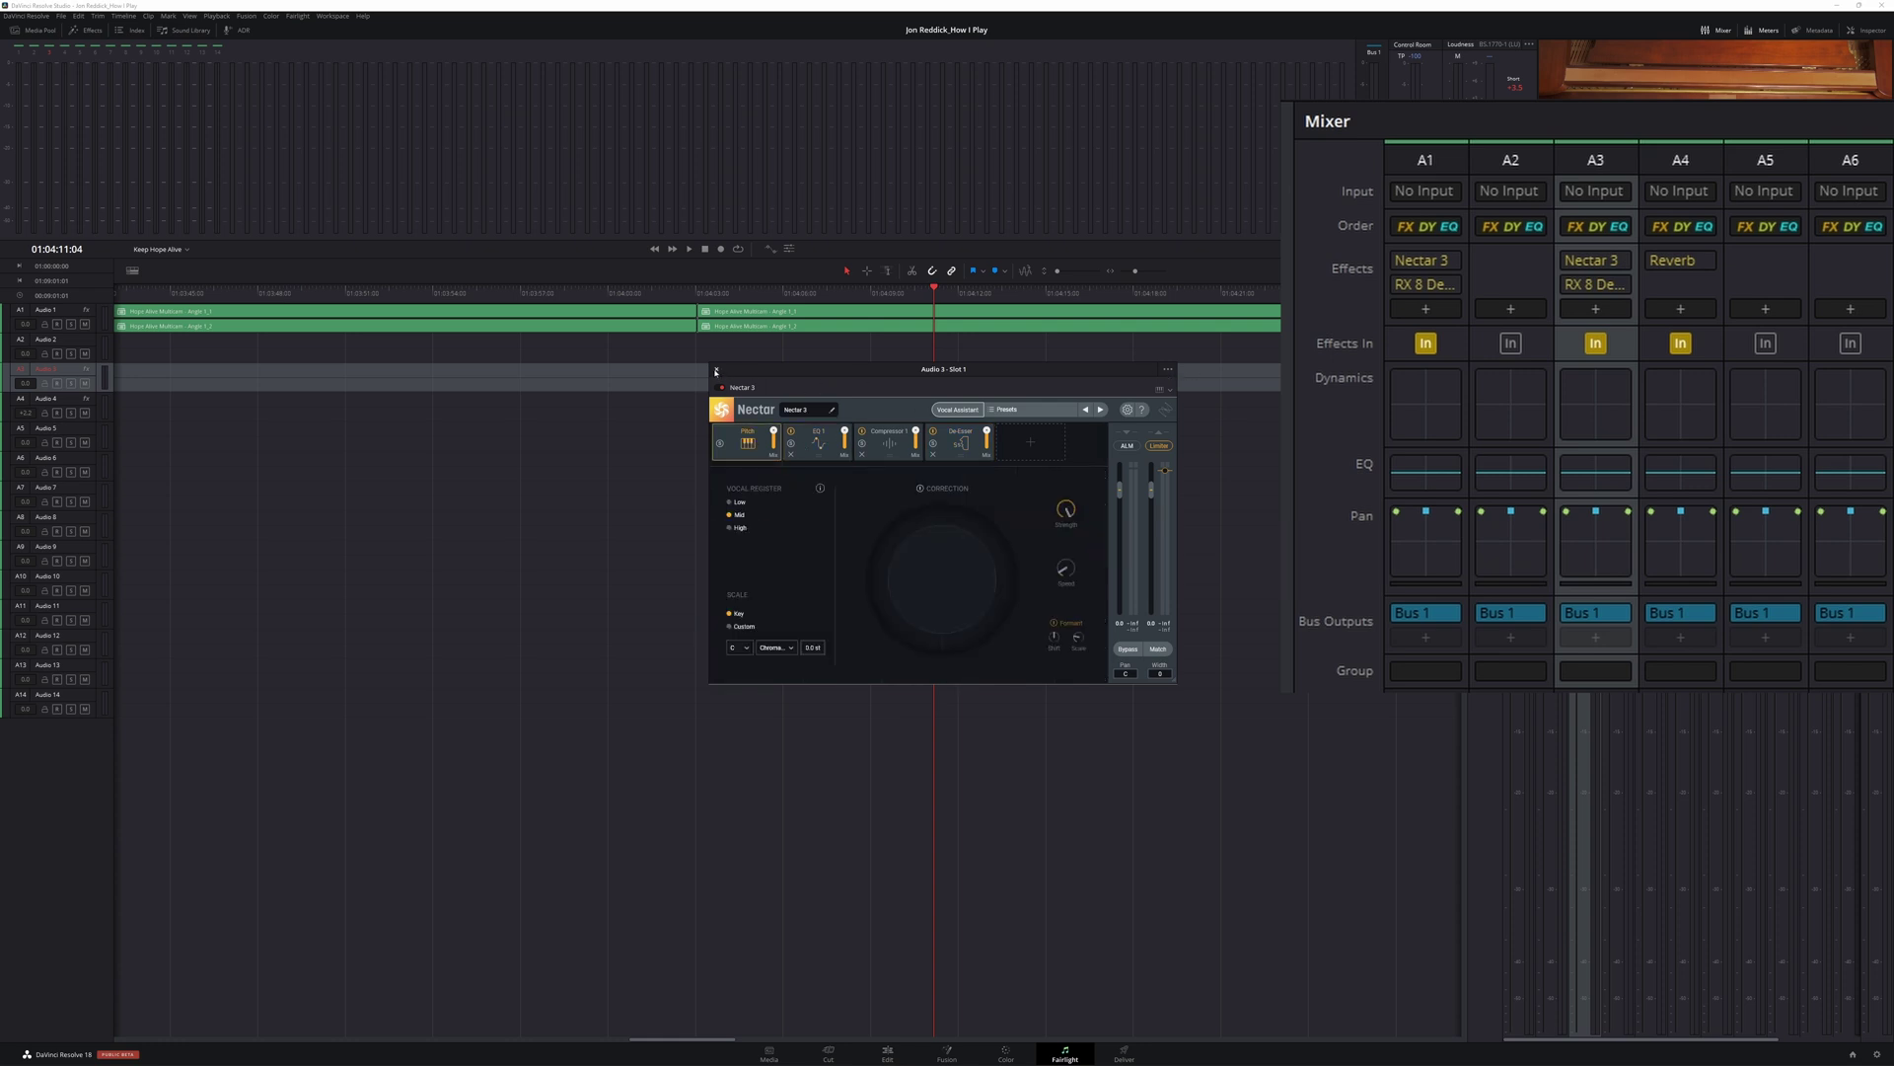
pyautogui.click(717, 370)
pyautogui.click(1426, 260)
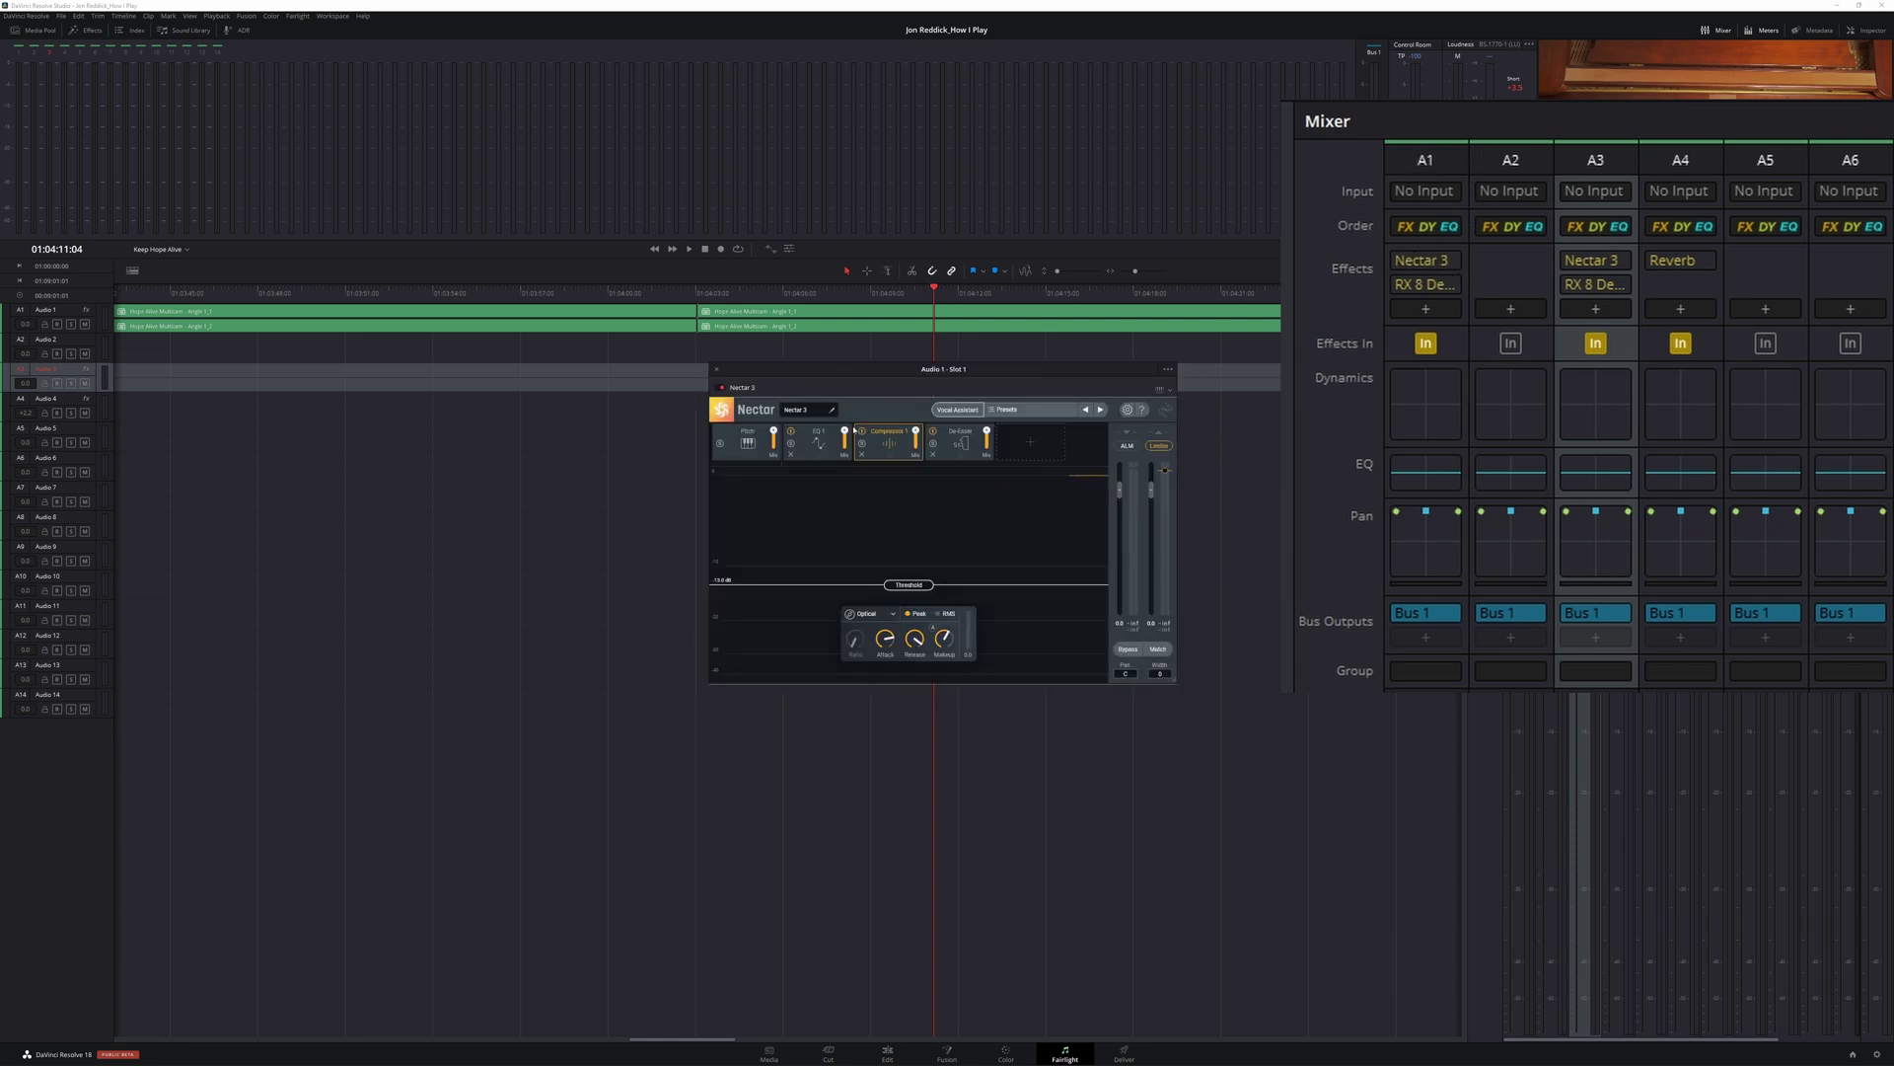
pyautogui.click(821, 447)
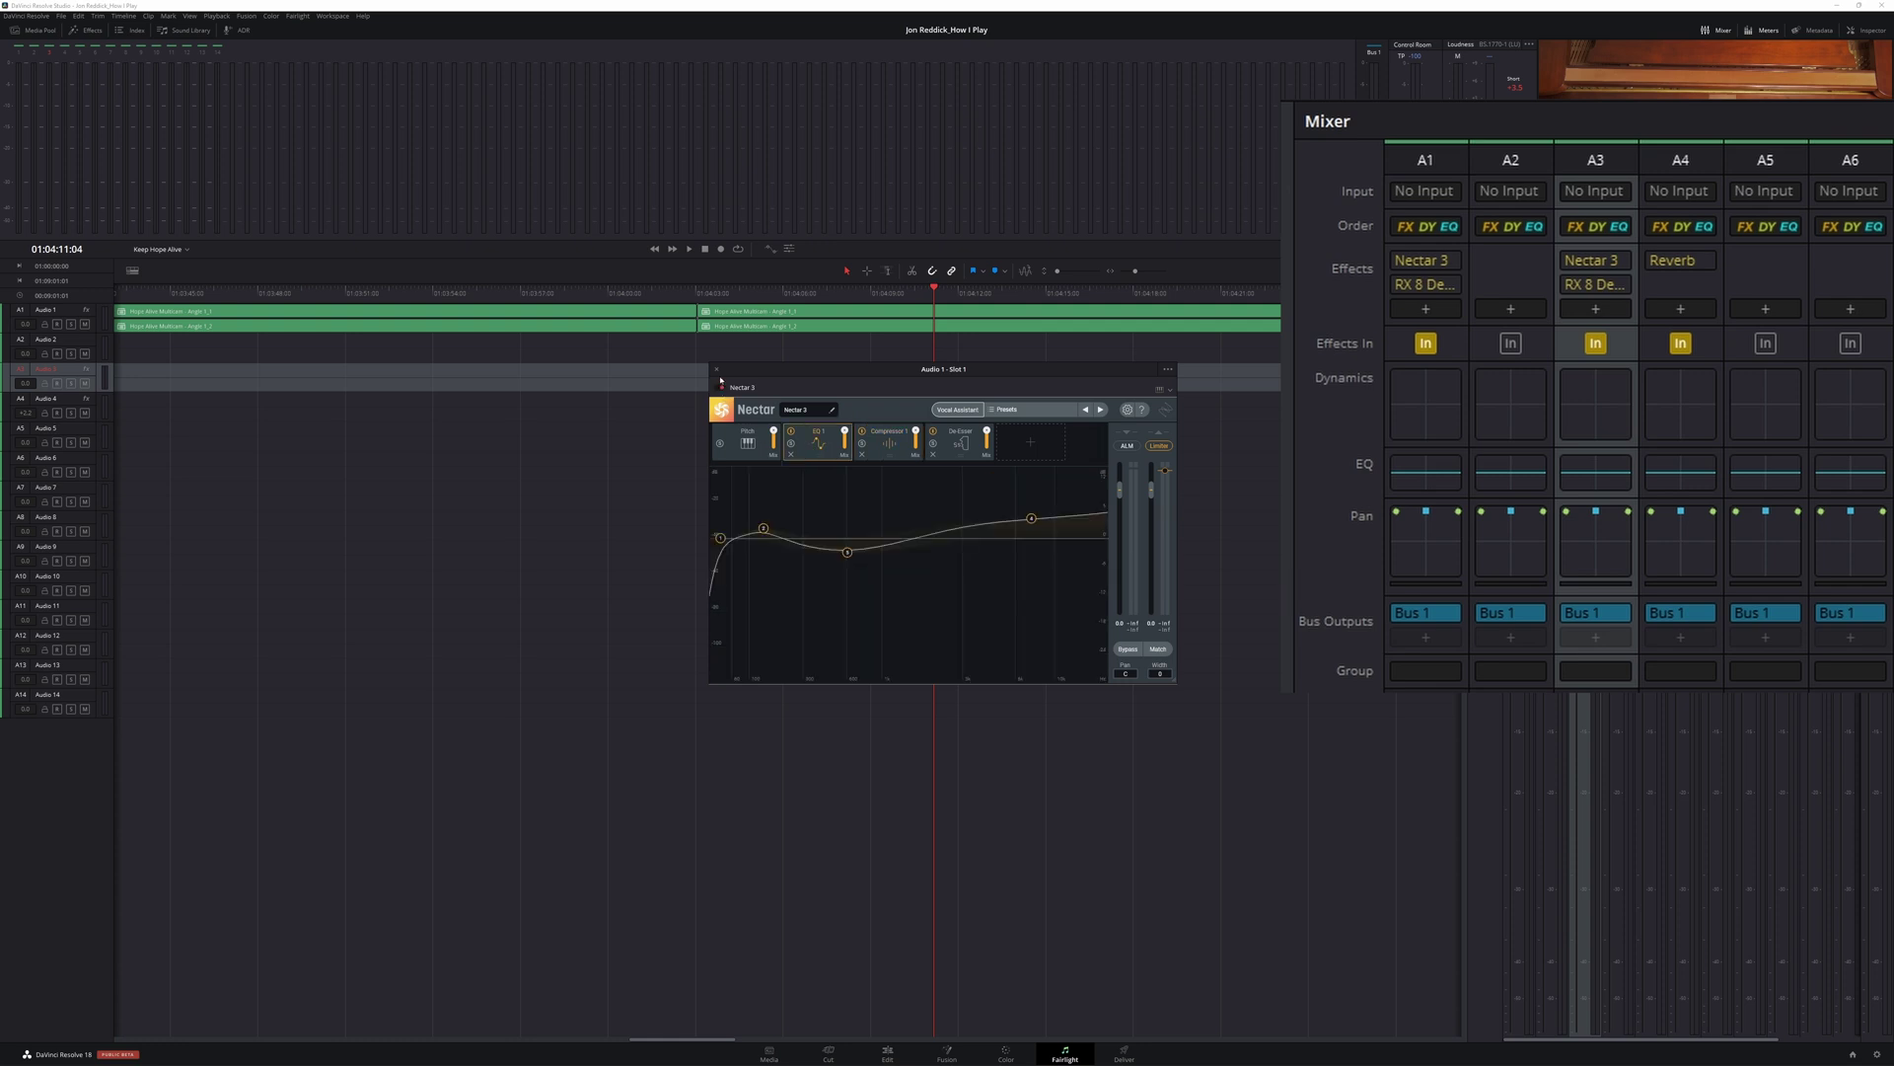
pyautogui.click(718, 372)
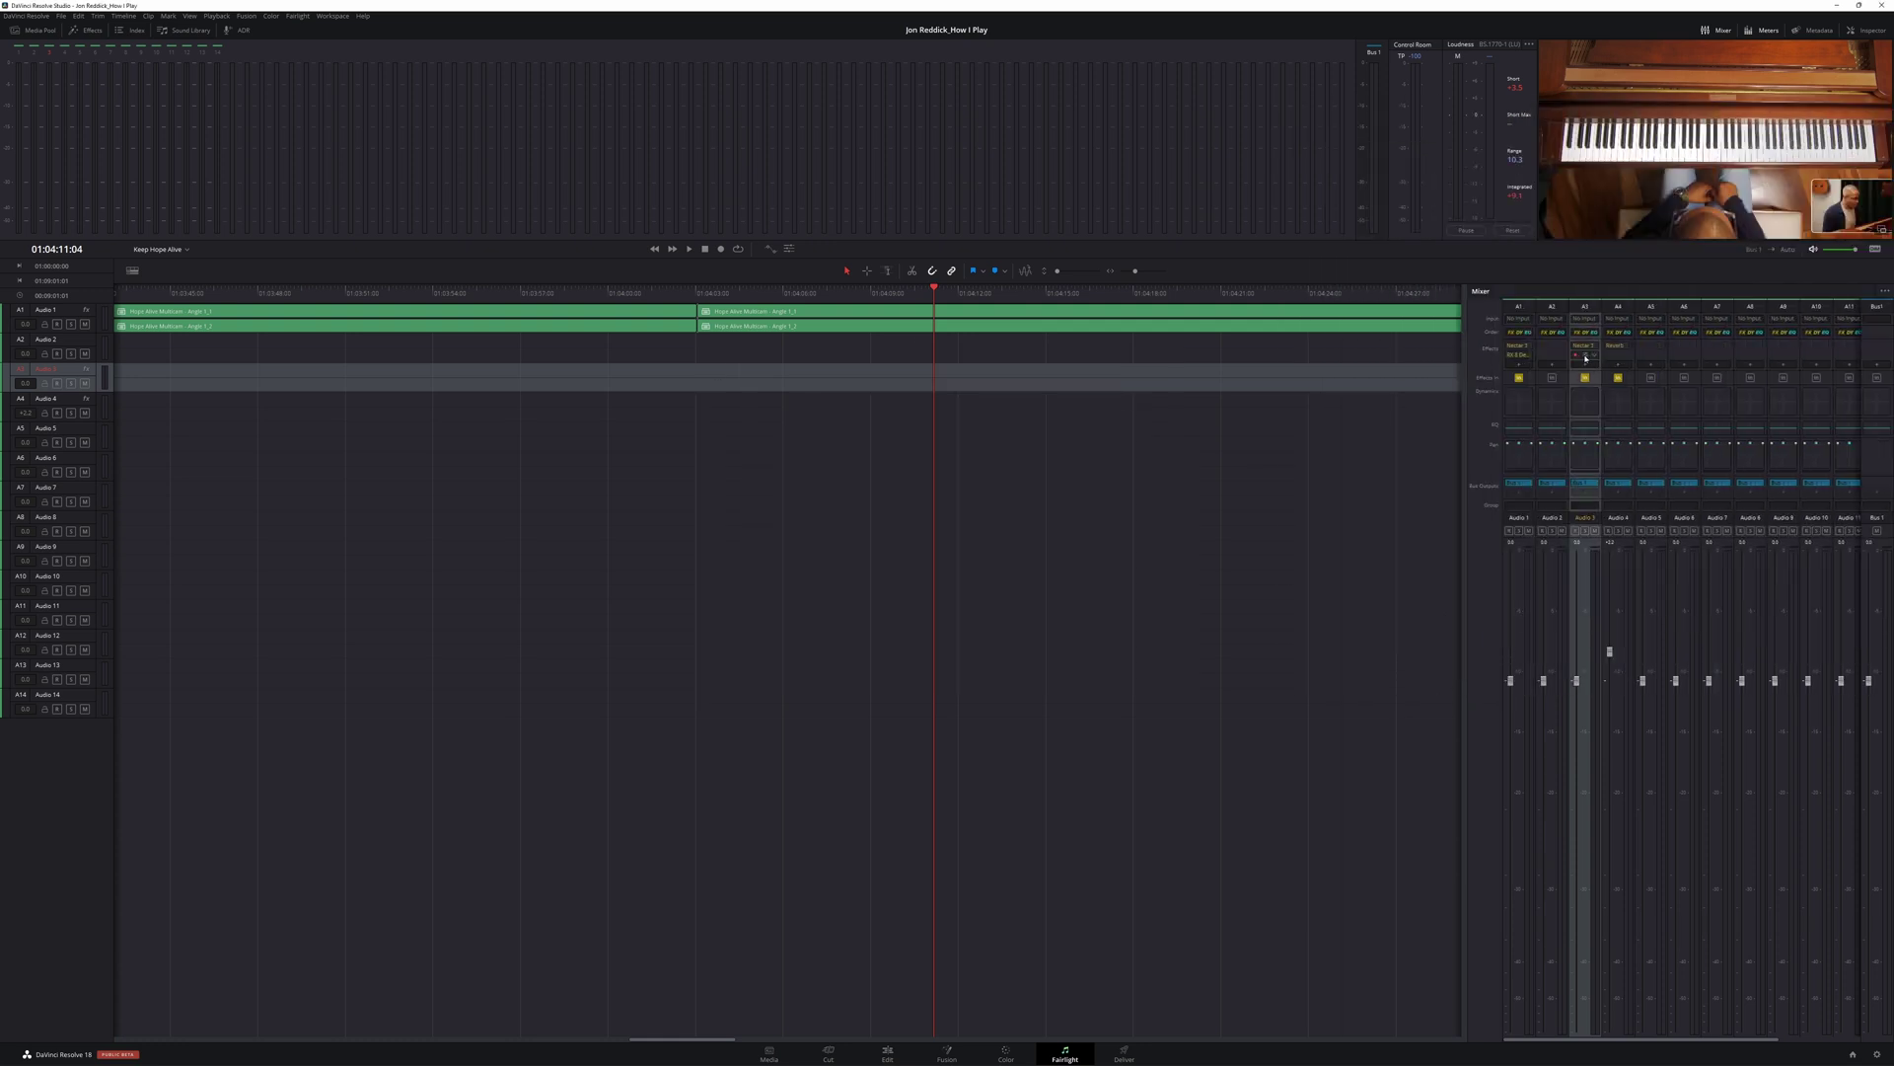
pyautogui.click(1587, 357)
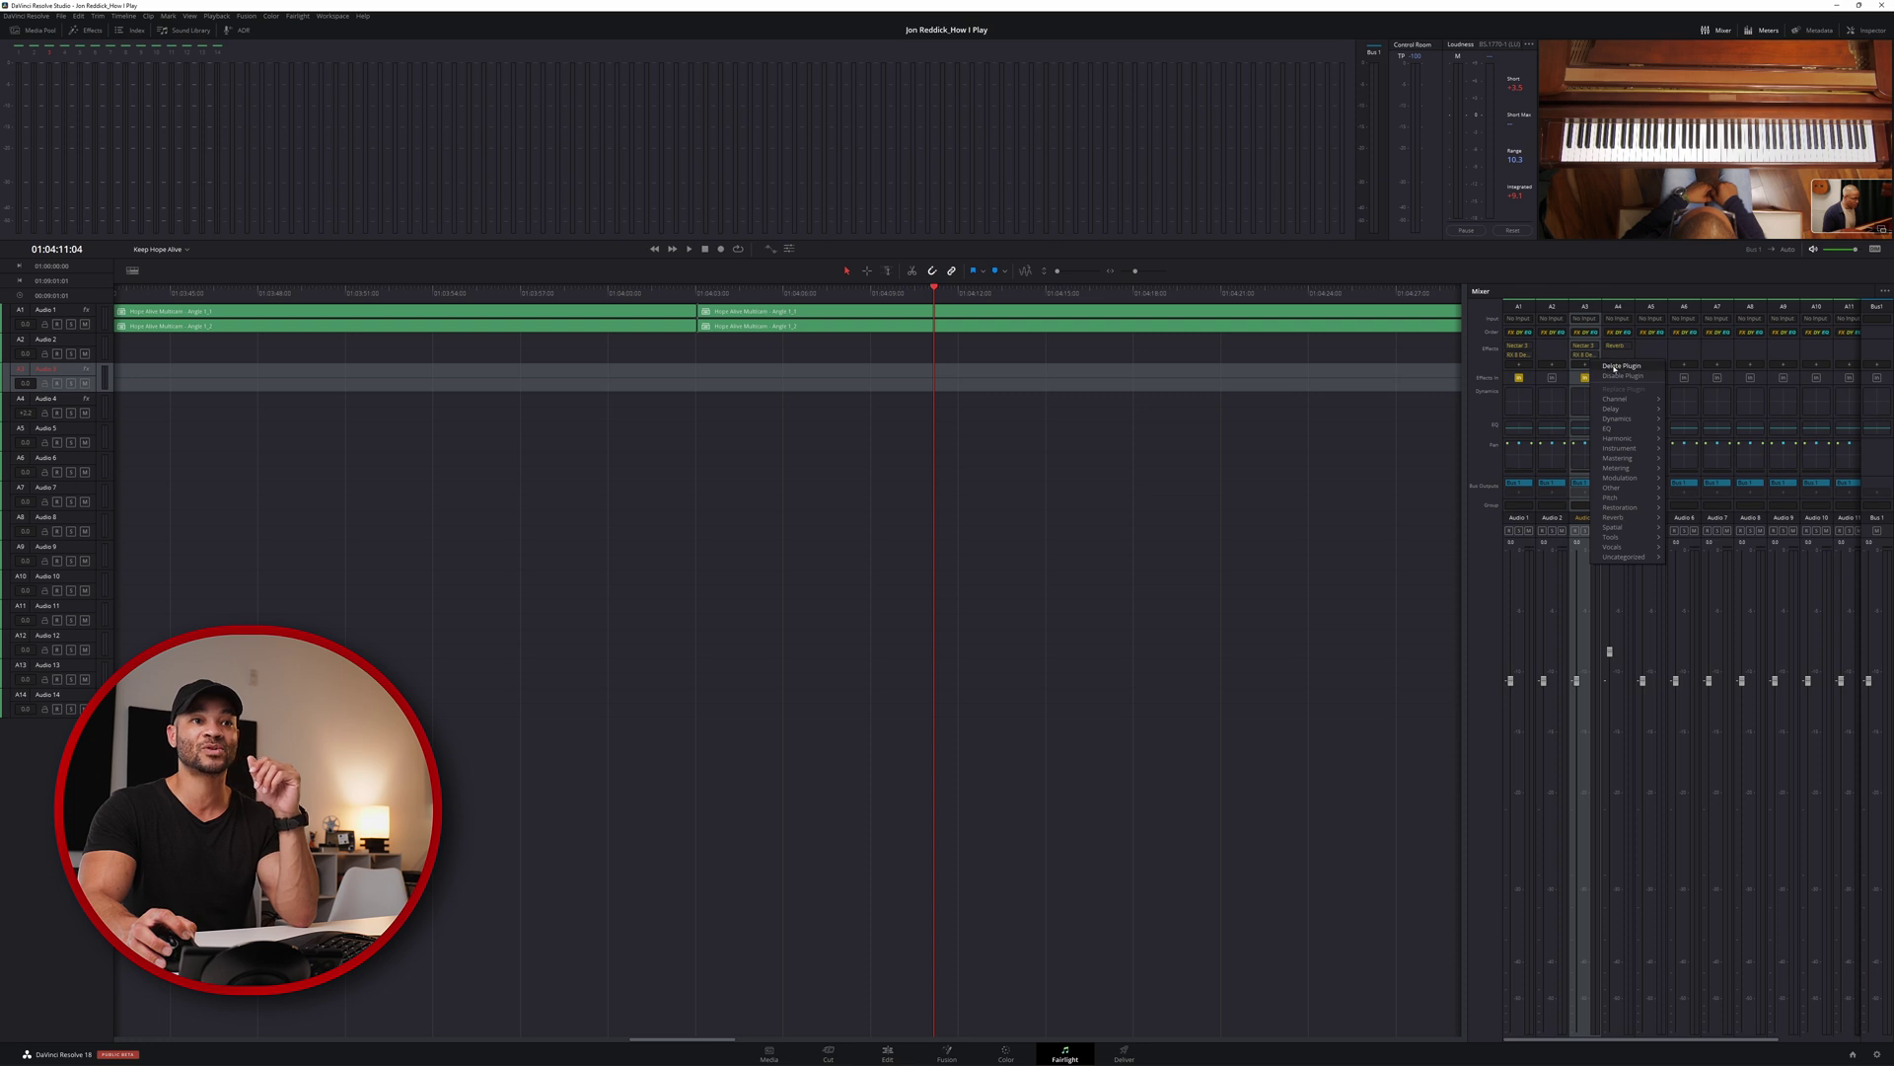
pyautogui.click(1587, 357)
pyautogui.click(1586, 358)
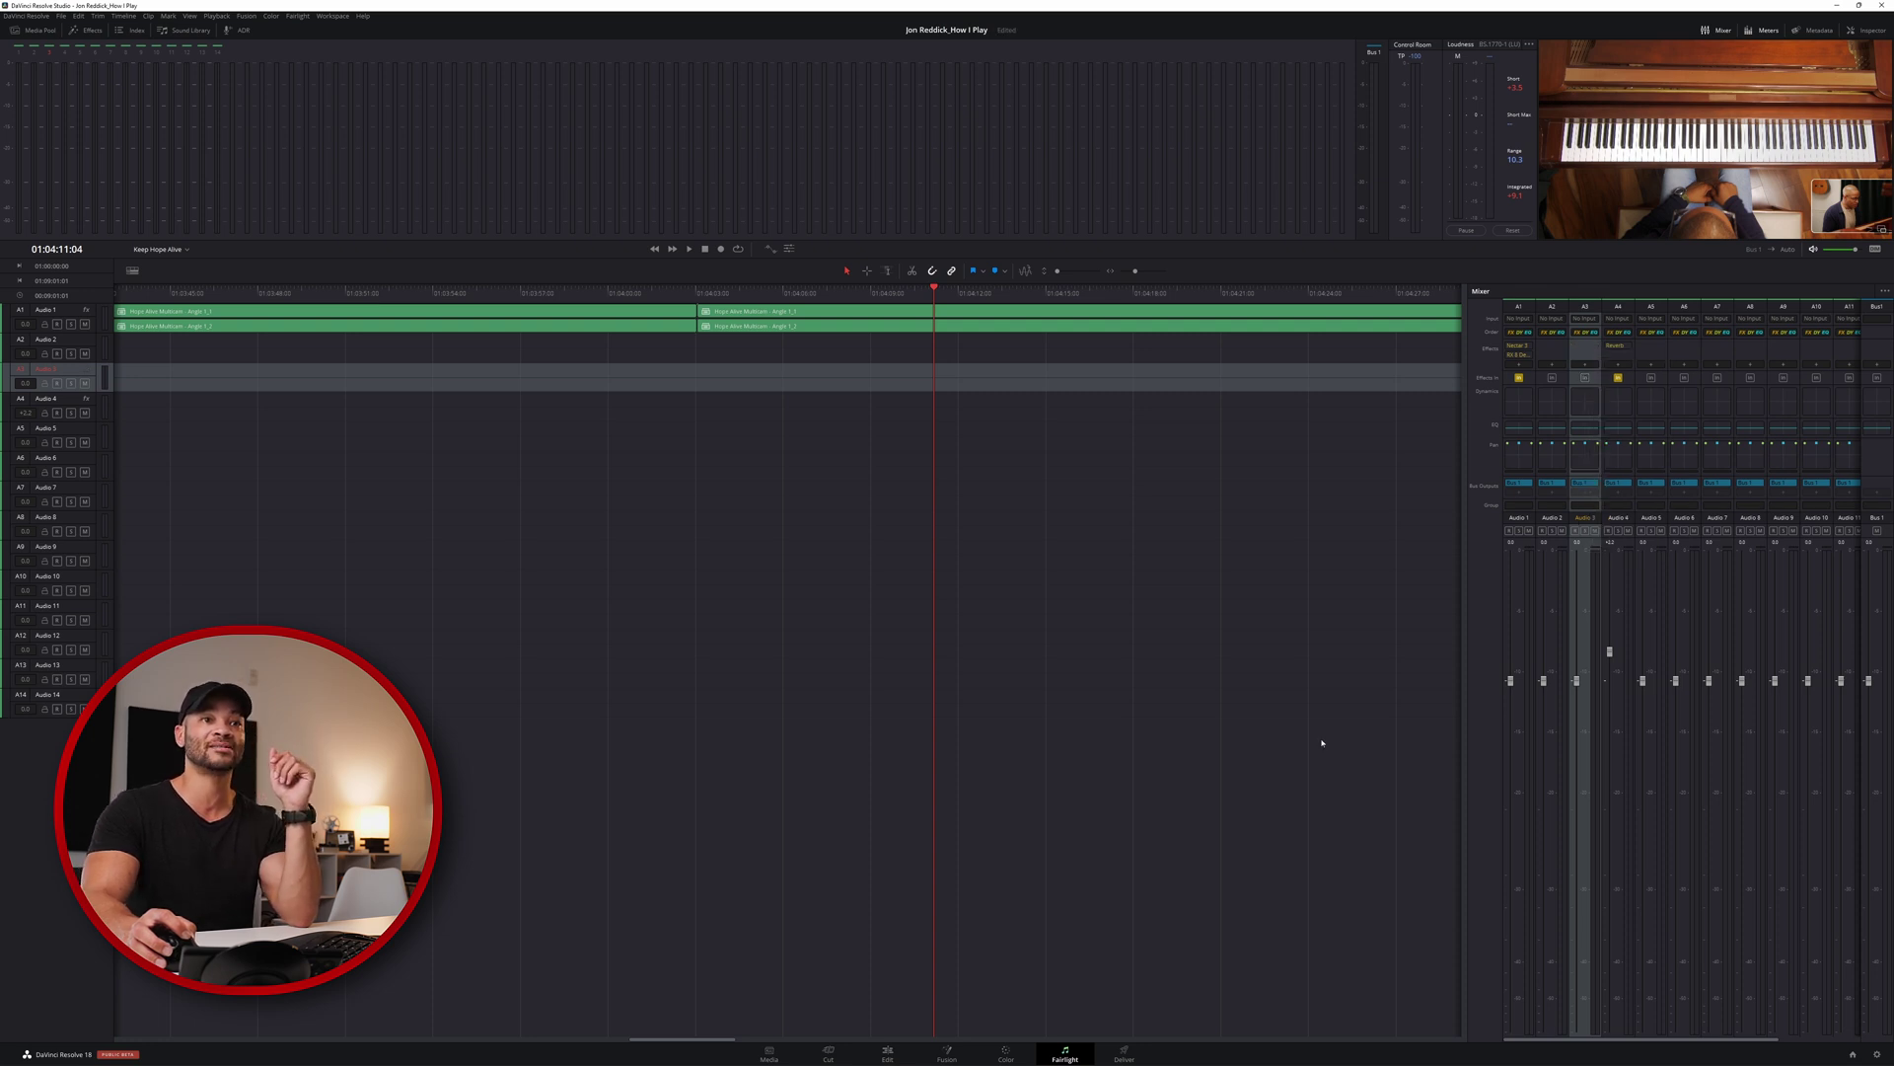
# - Return to the Edit page, look over the User preferences and cancel without changes
pyautogui.hotkey('shift', '4')
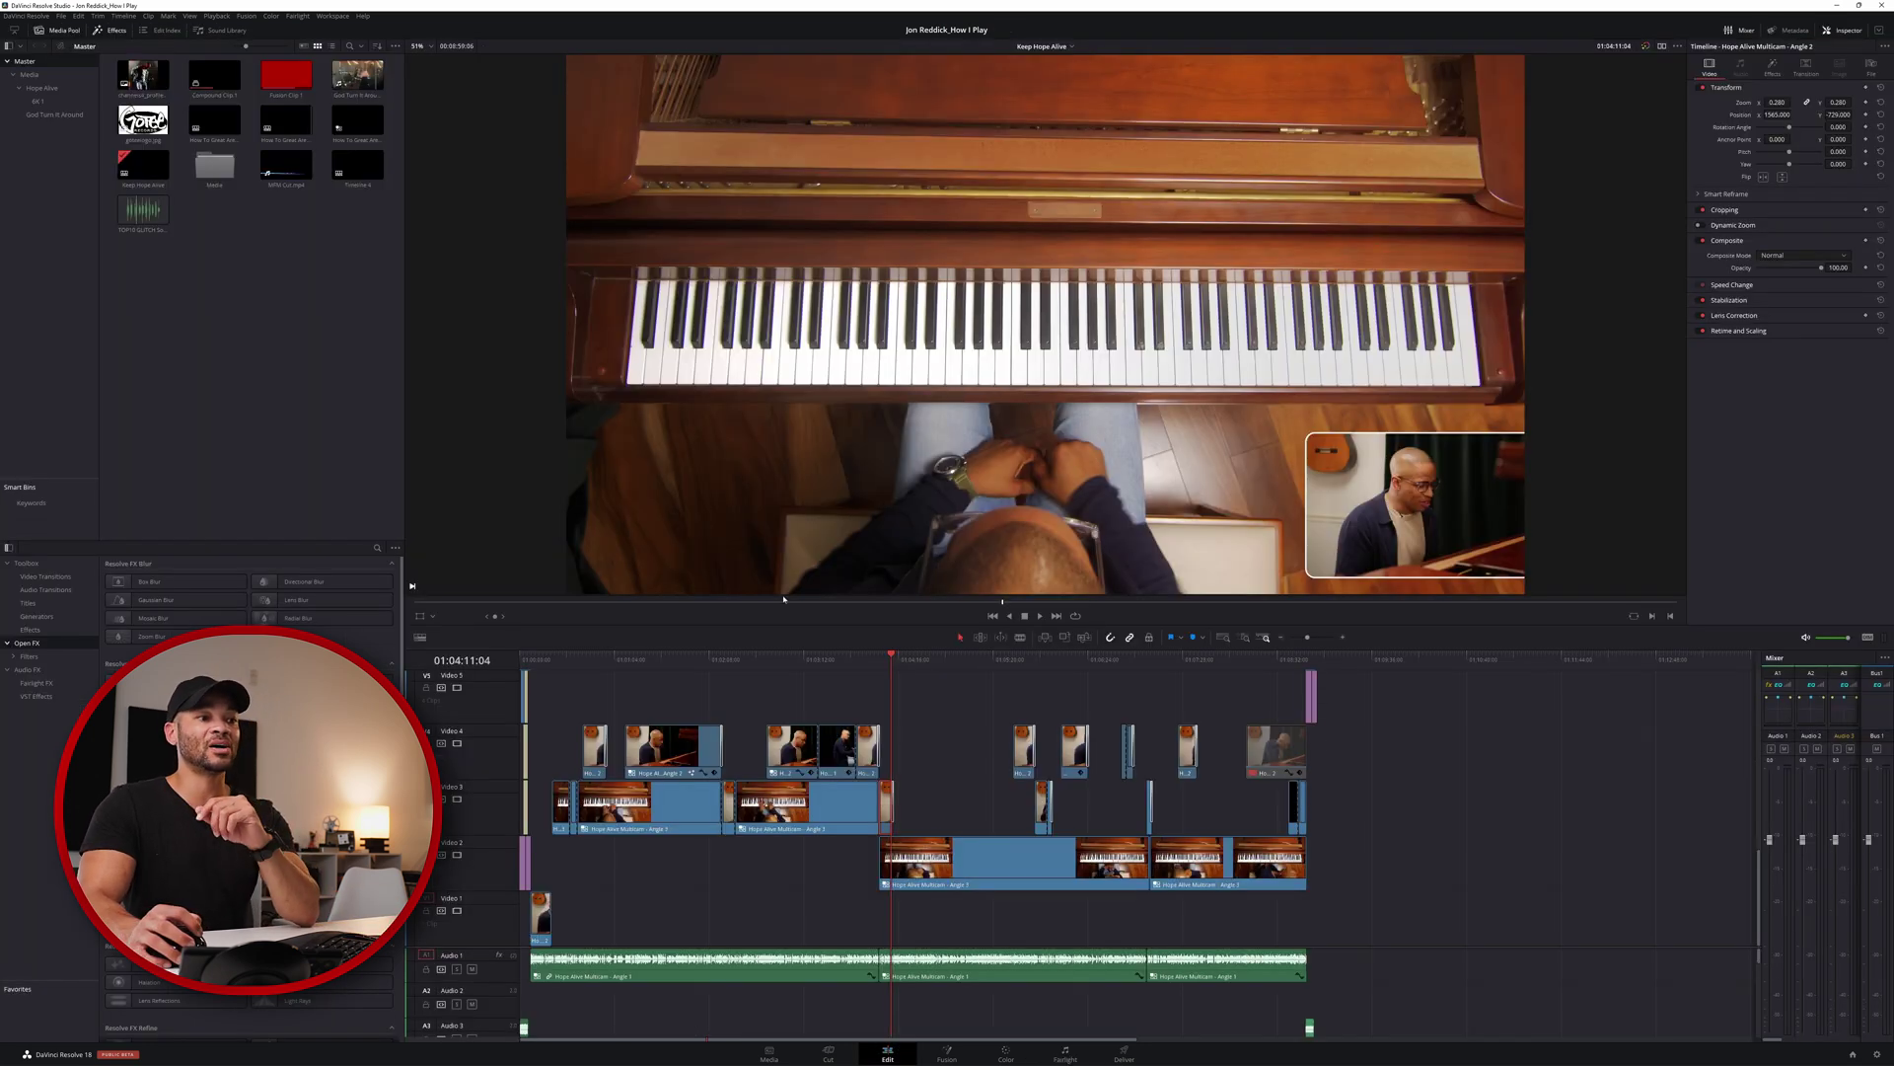
pyautogui.click(28, 16)
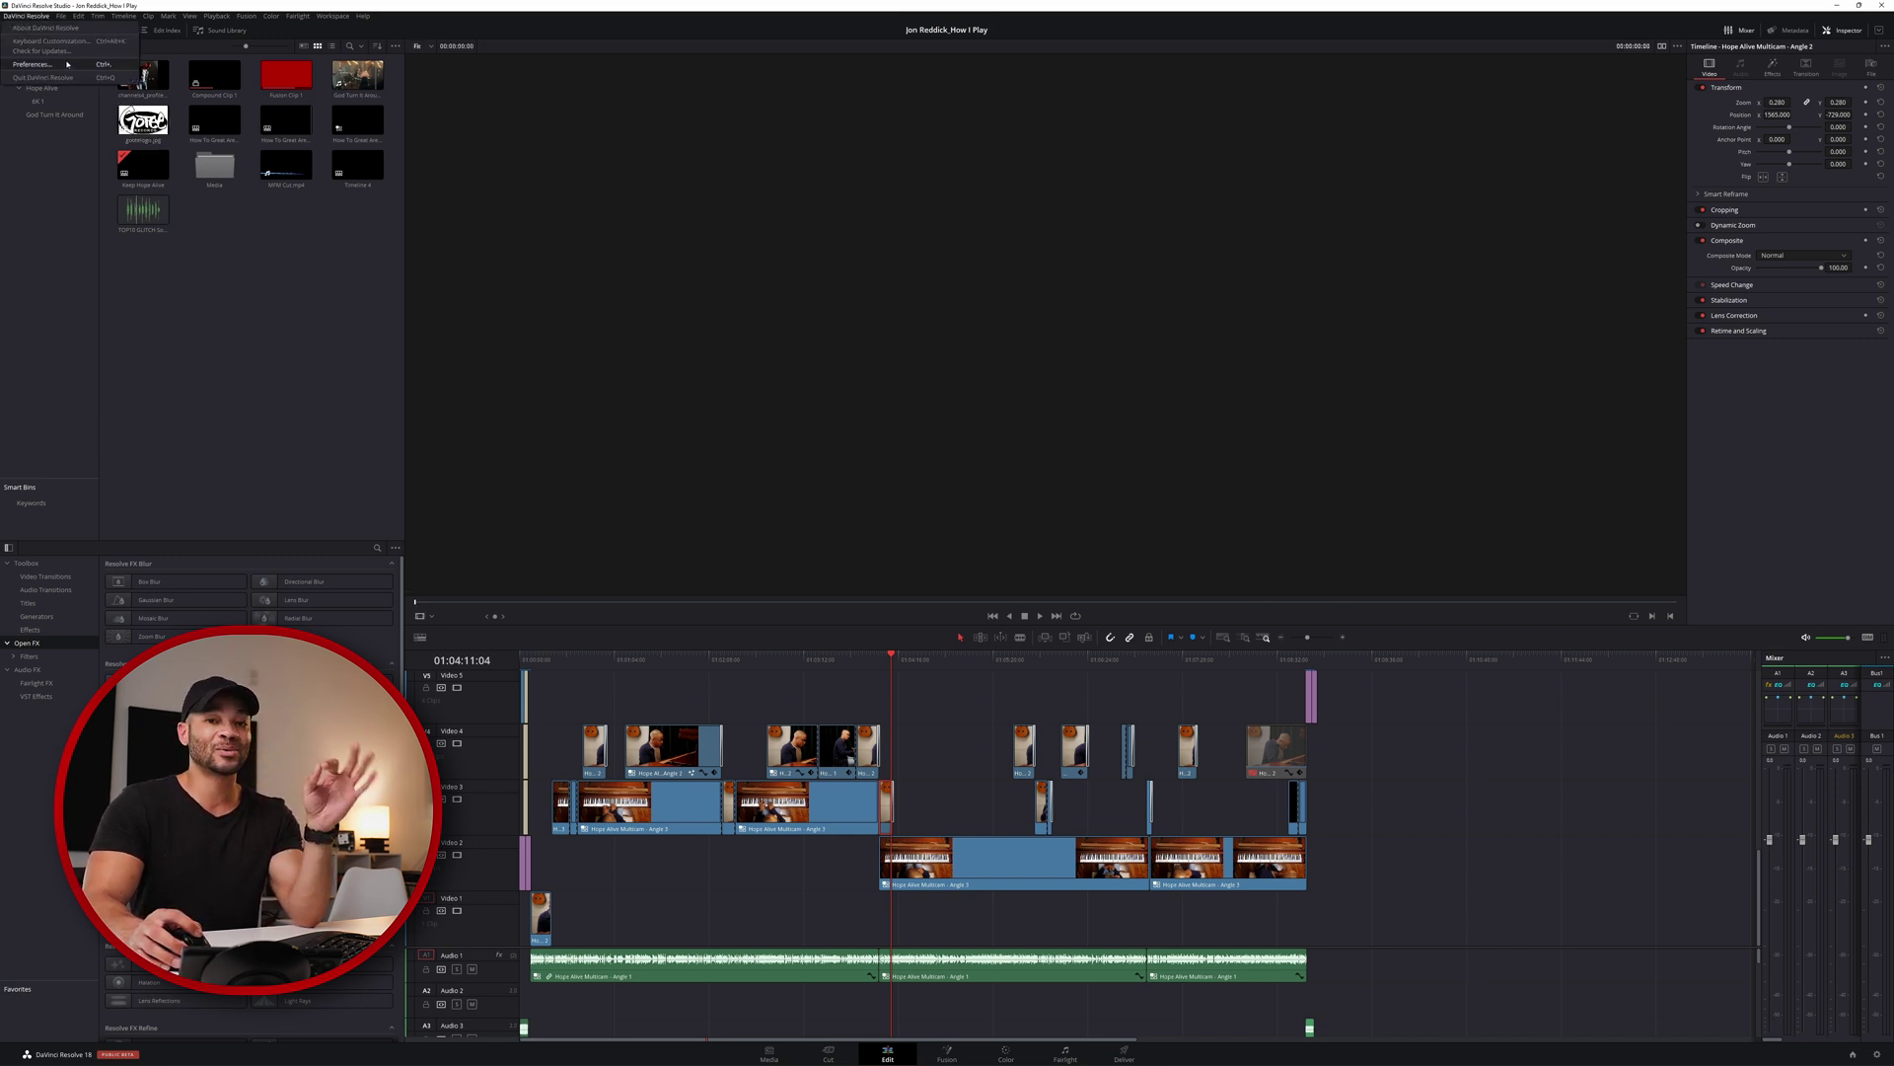
pyautogui.click(66, 62)
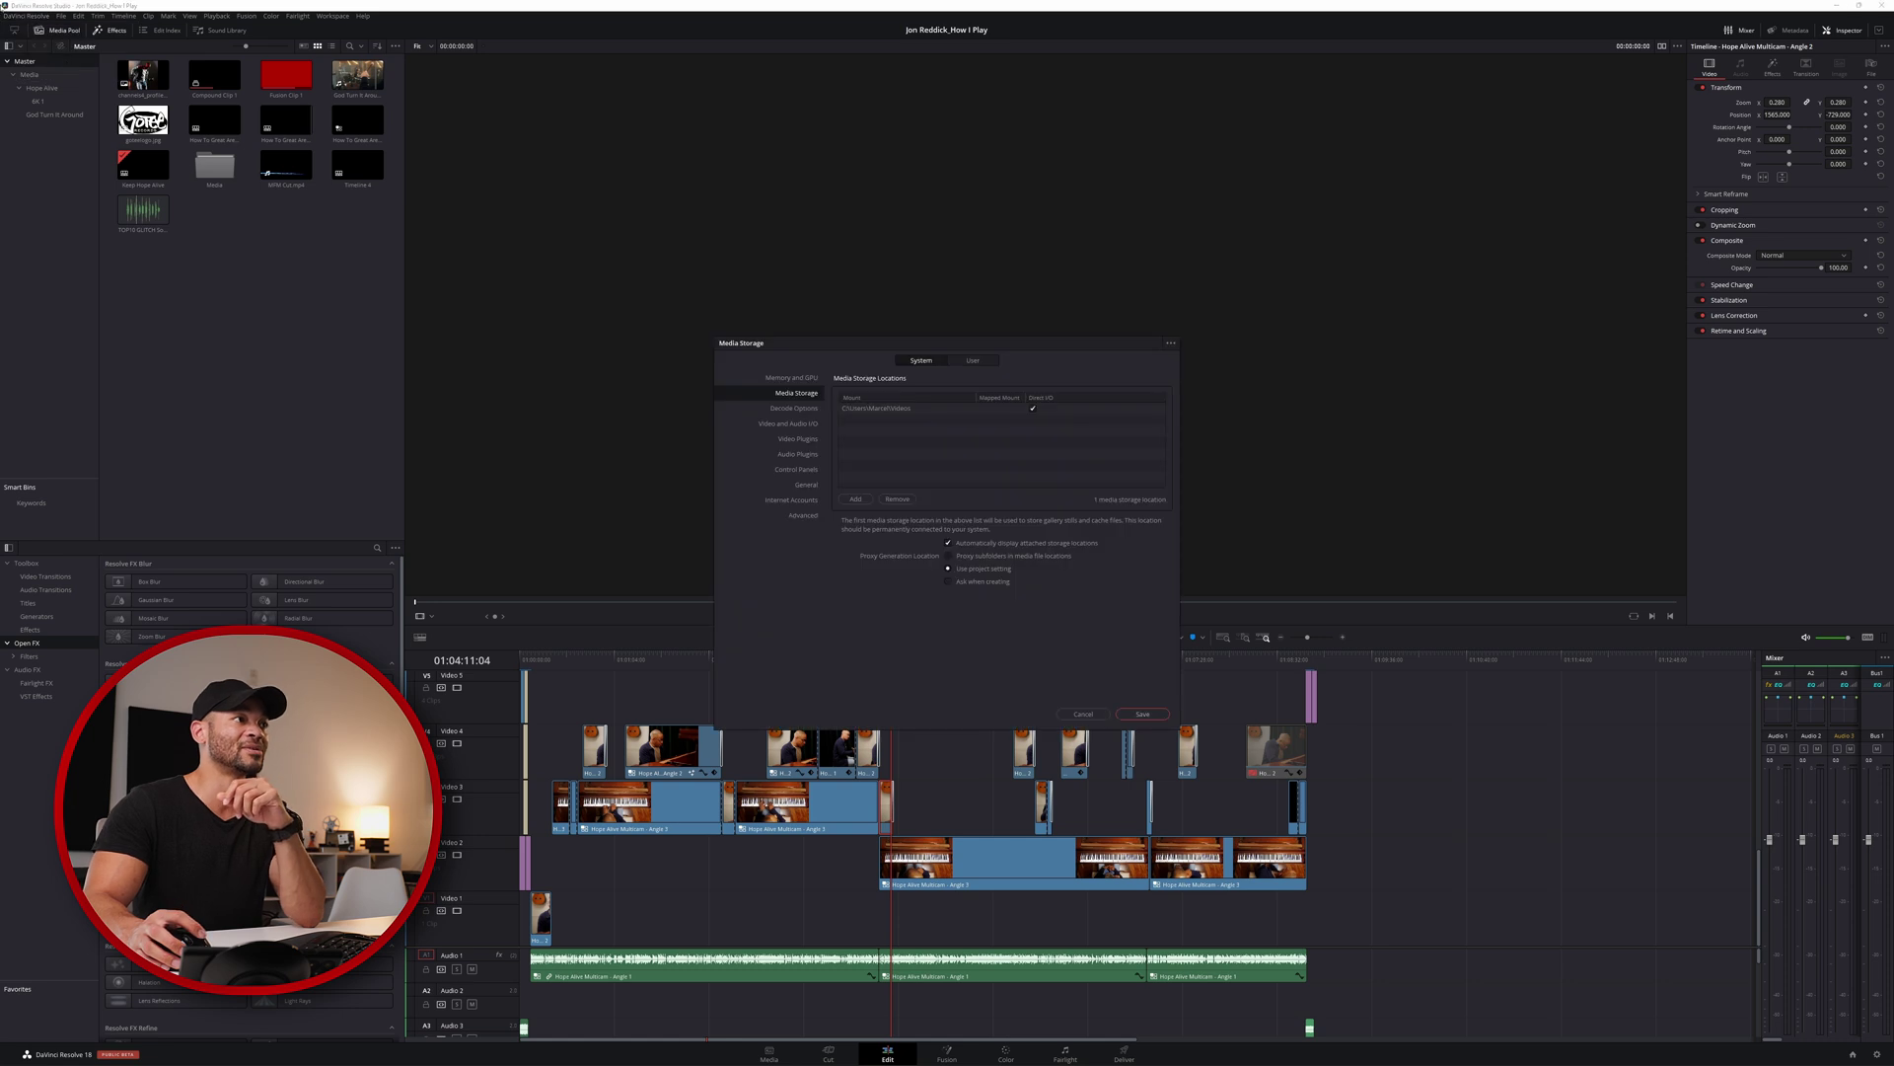
pyautogui.click(973, 362)
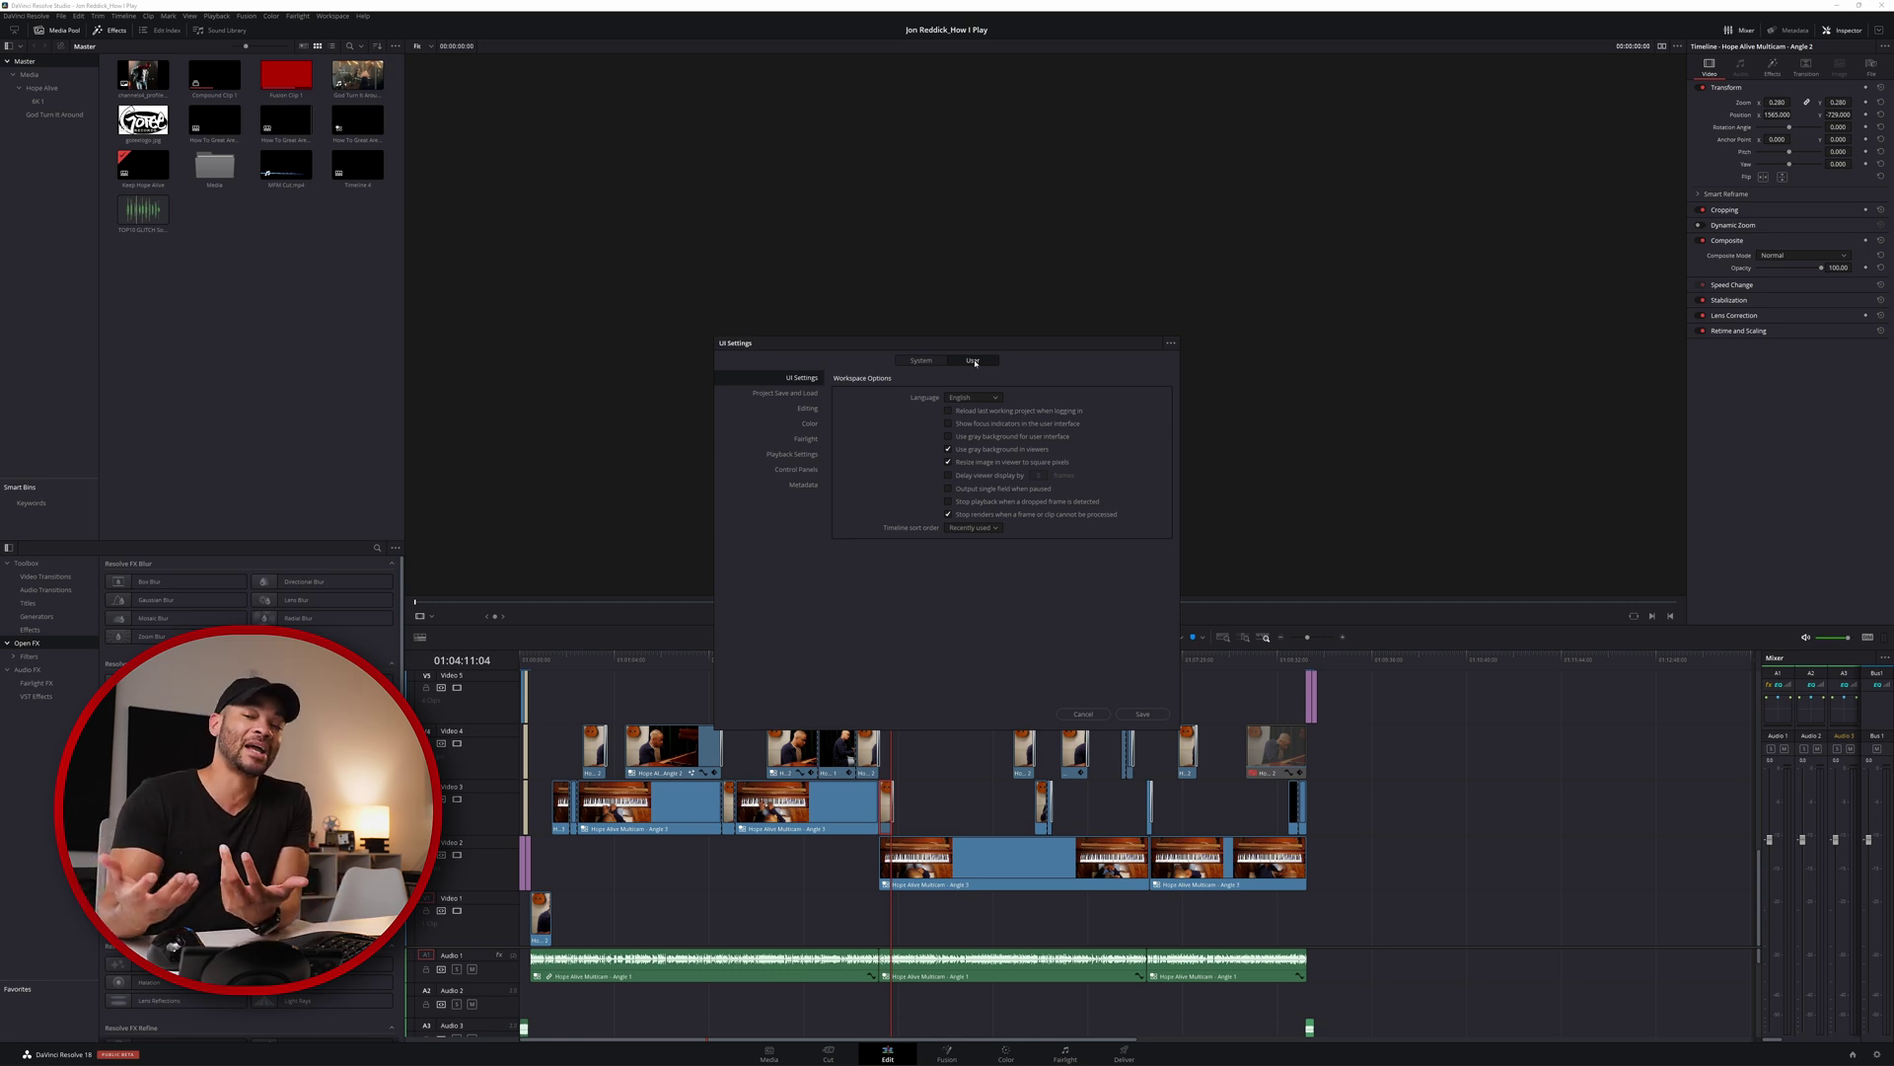
pyautogui.click(1099, 714)
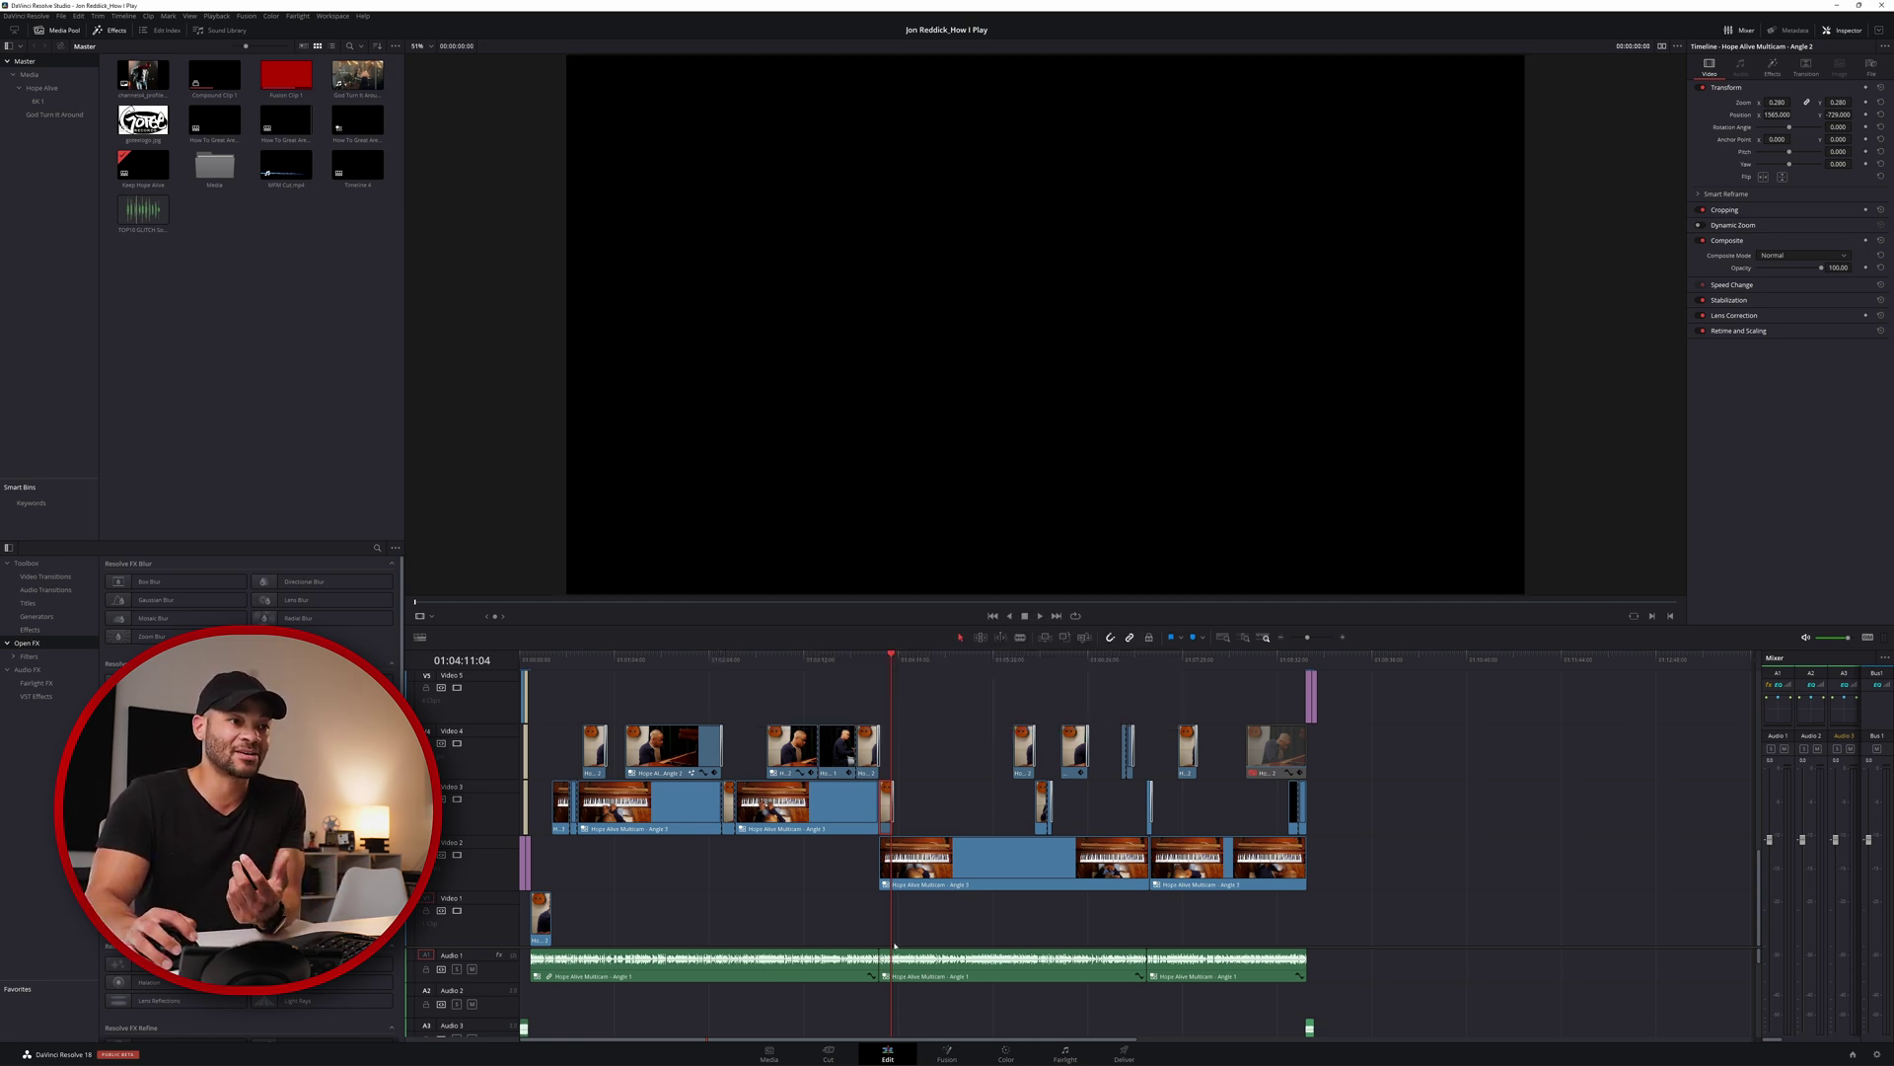
# - Zoom the timeline, trim the audio clip's edit point, and reopen preferences (Ctrl+,)
pyautogui.click(1344, 636)
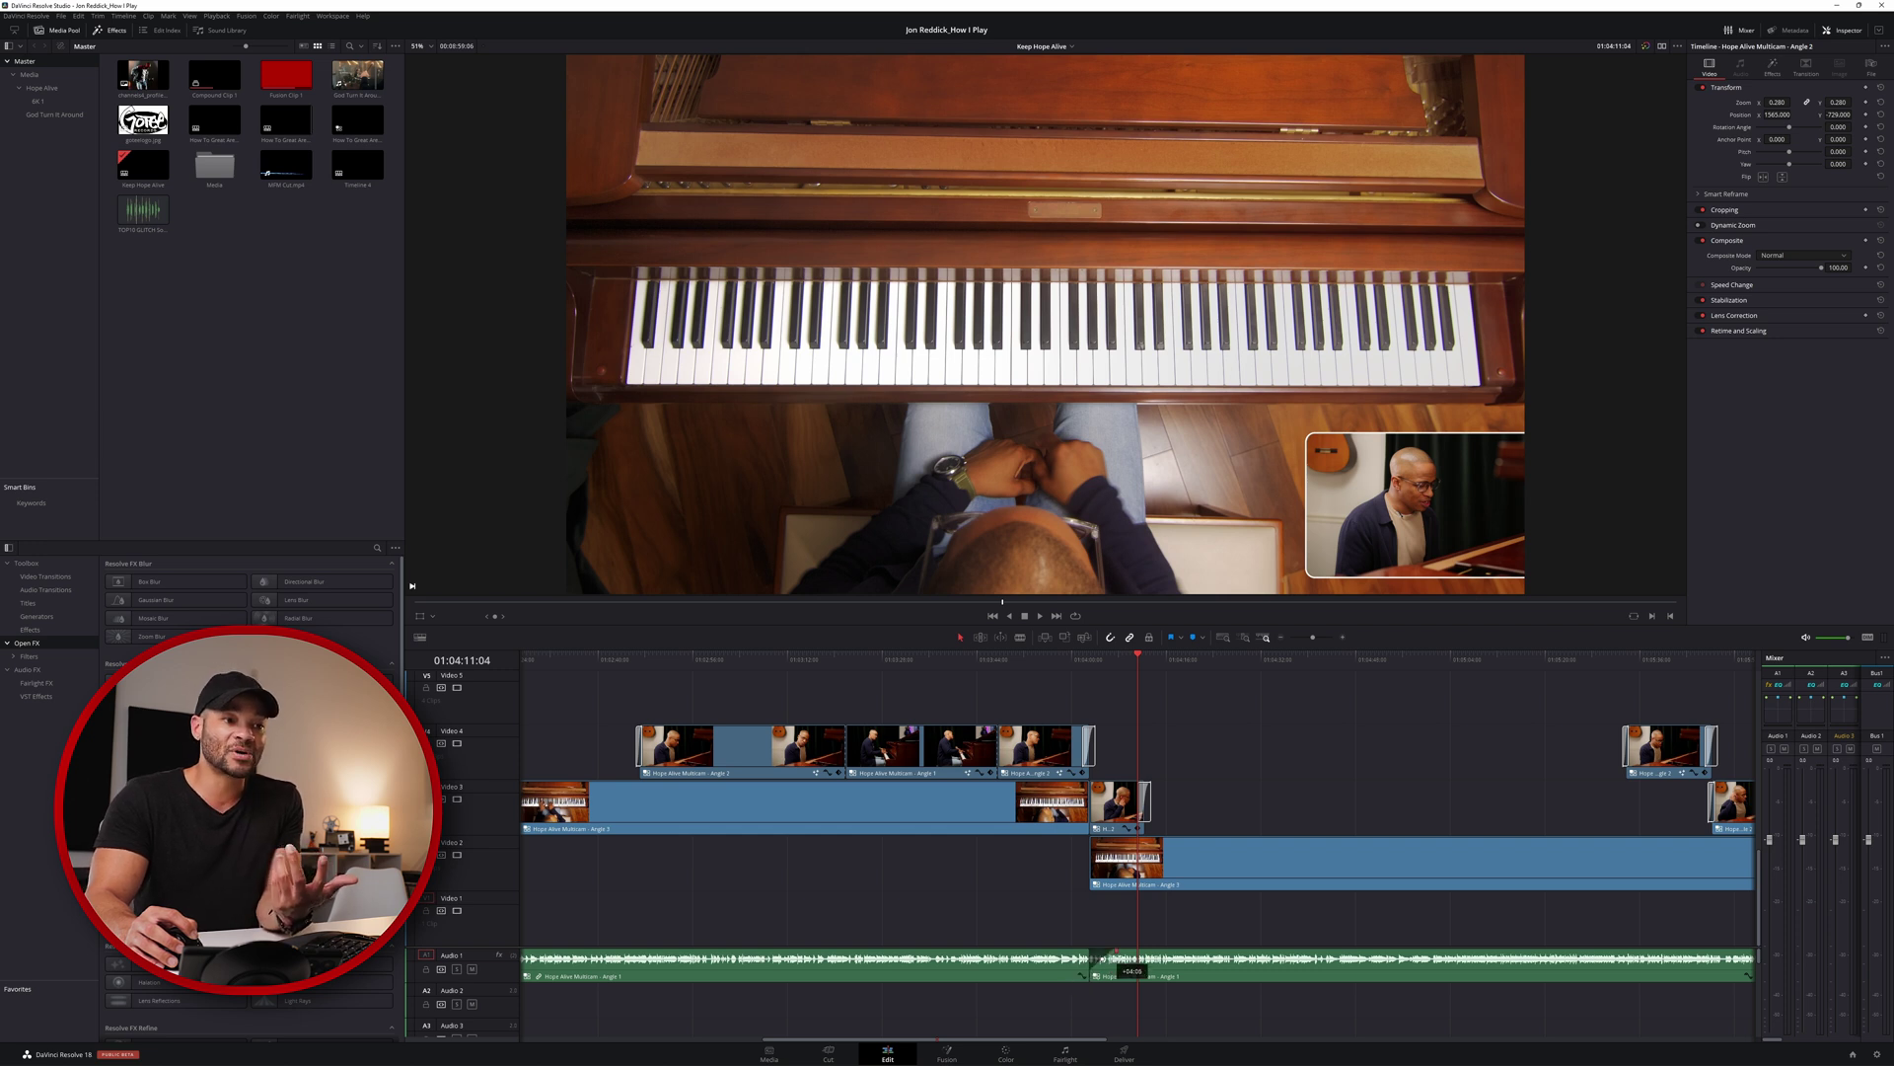
pyautogui.moveTo(1114, 959); pyautogui.dragTo(1102, 962)
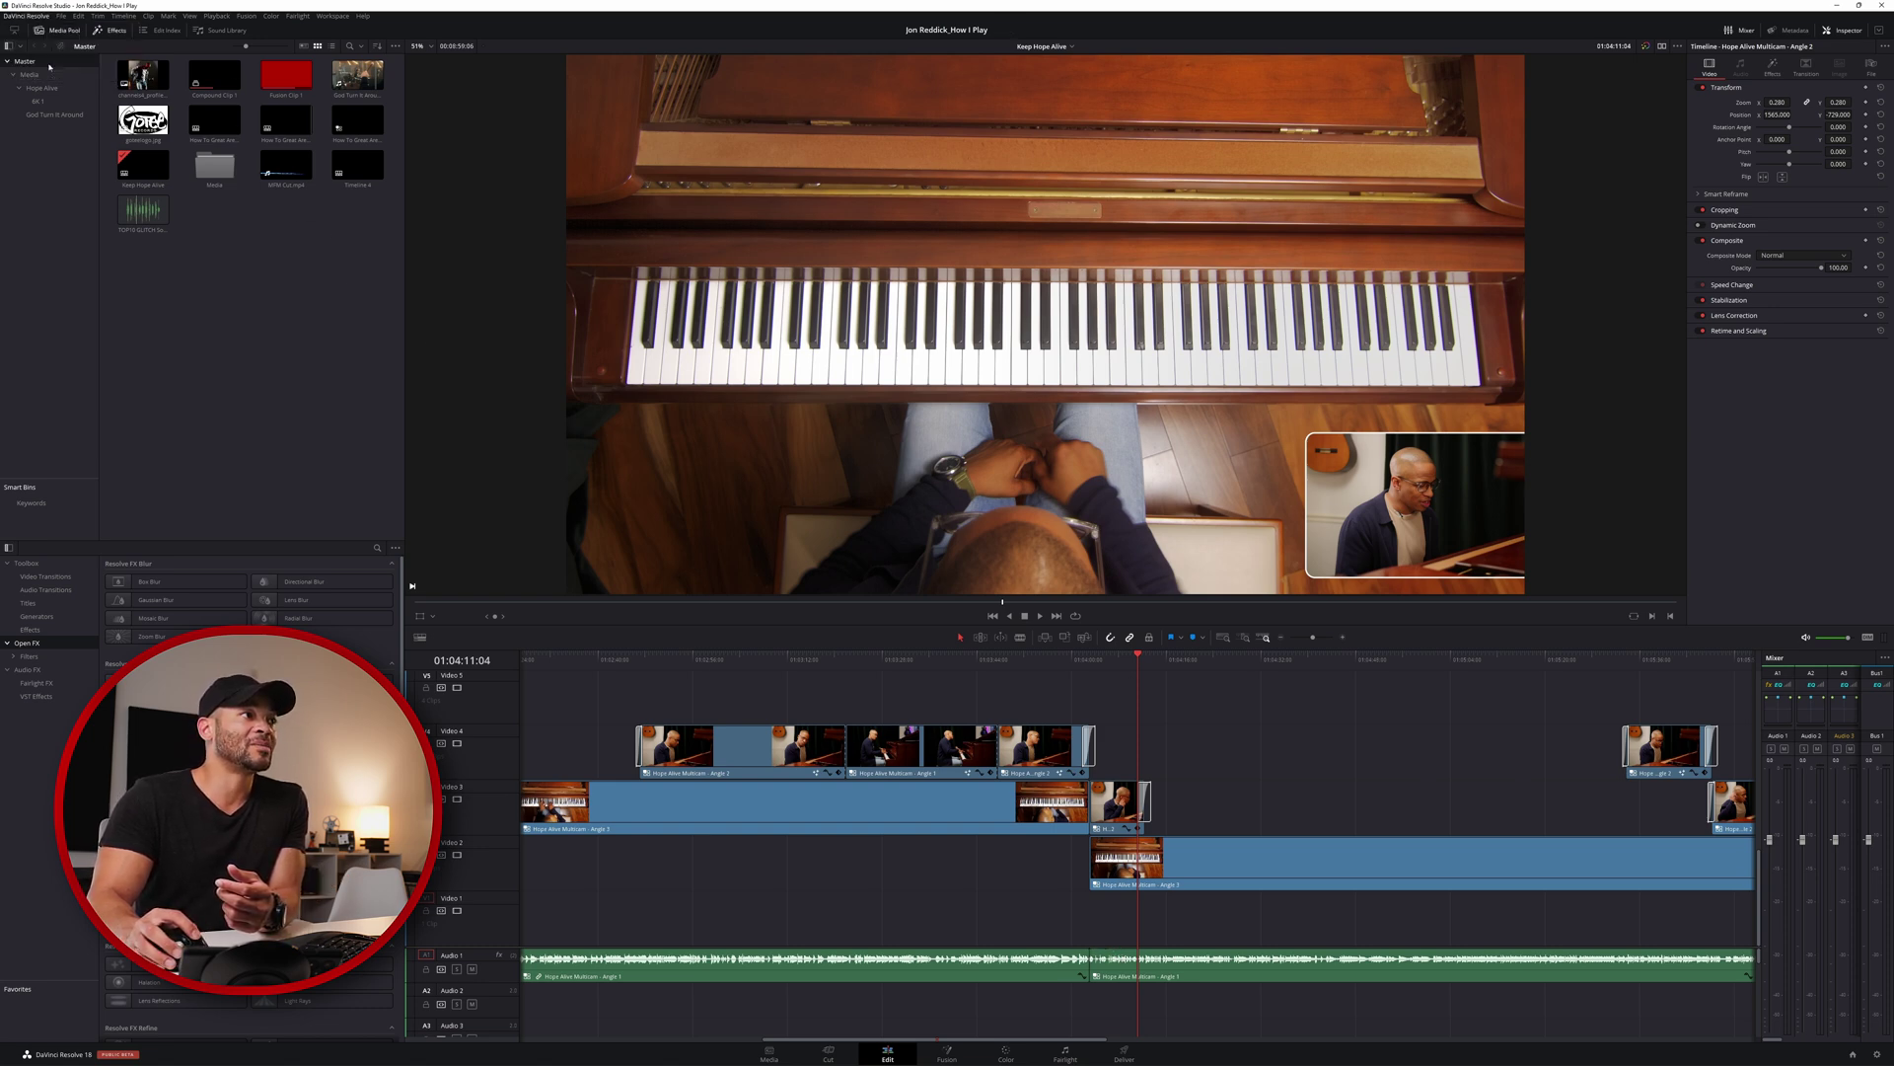
pyautogui.hotkey('ctrl', ',')
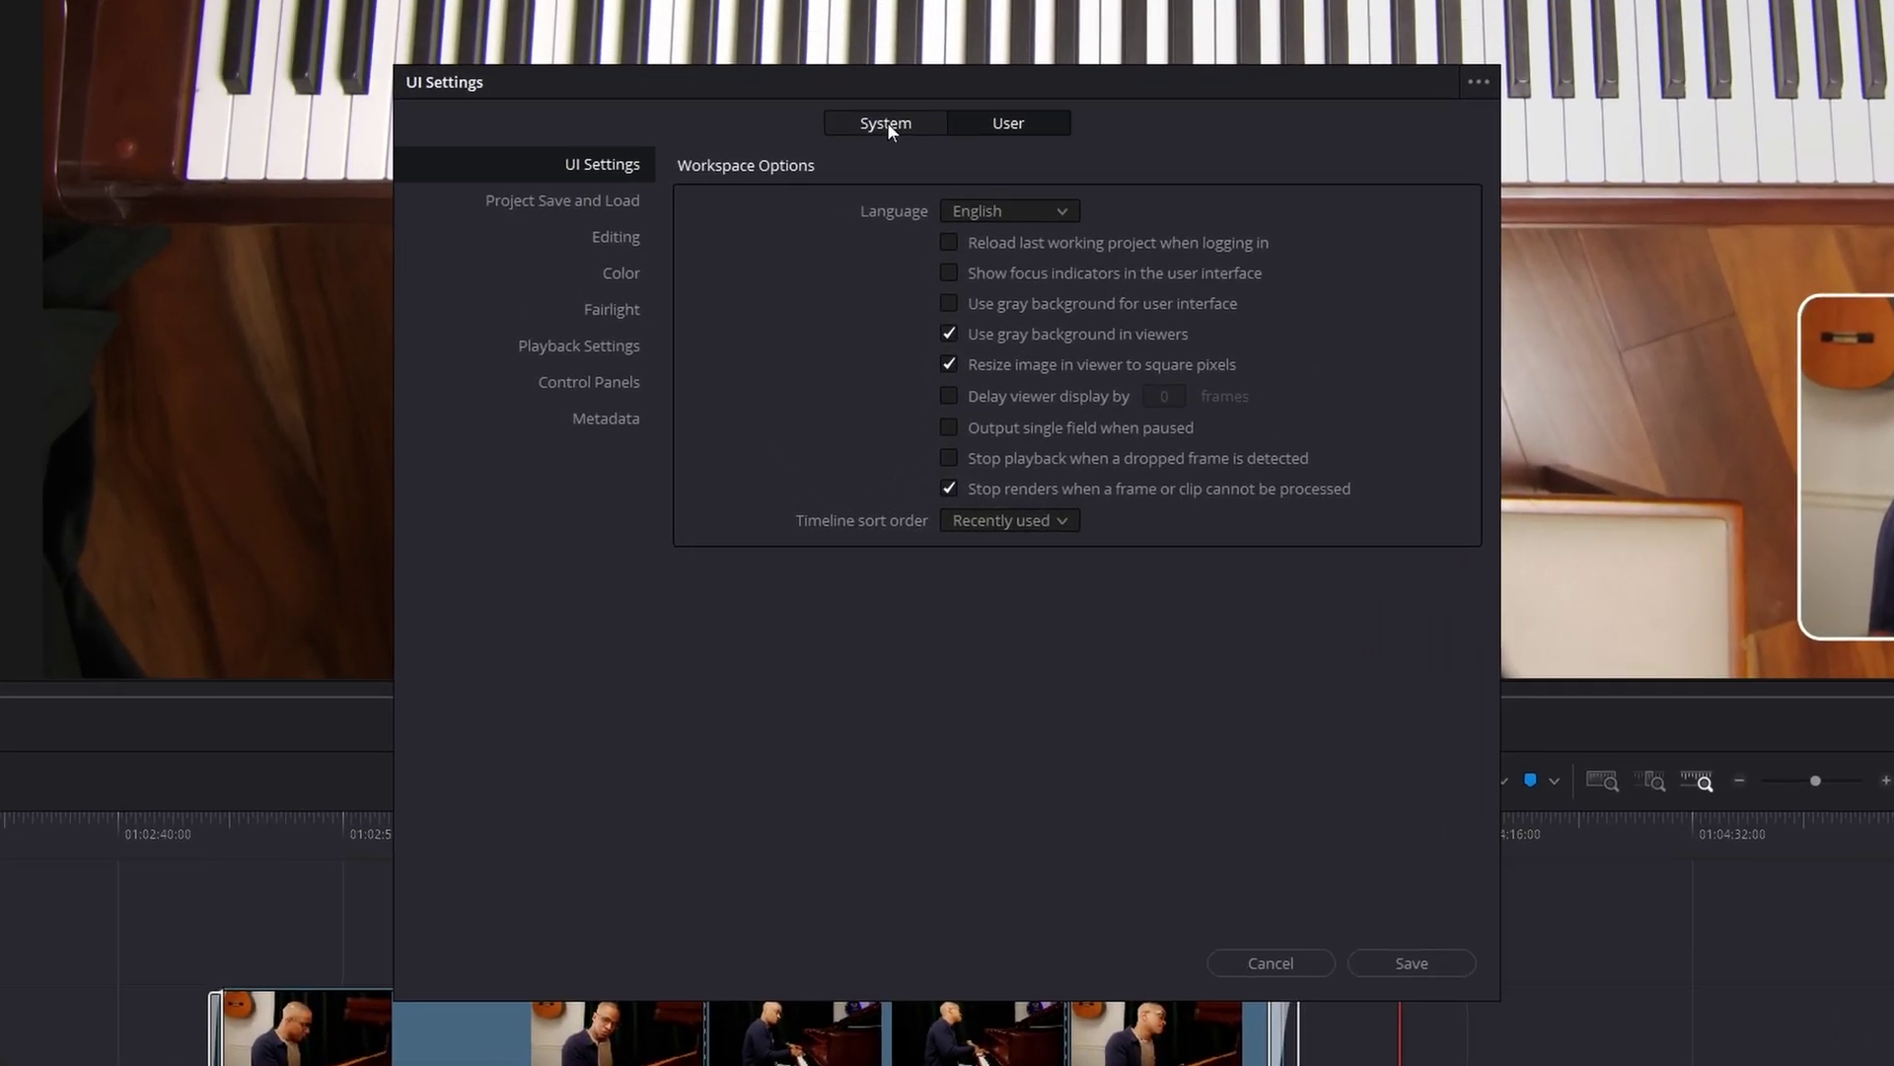
# - Review the default Fade In curve options under User > Editing and leave them unchanged
pyautogui.click(887, 122)
pyautogui.click(1010, 110)
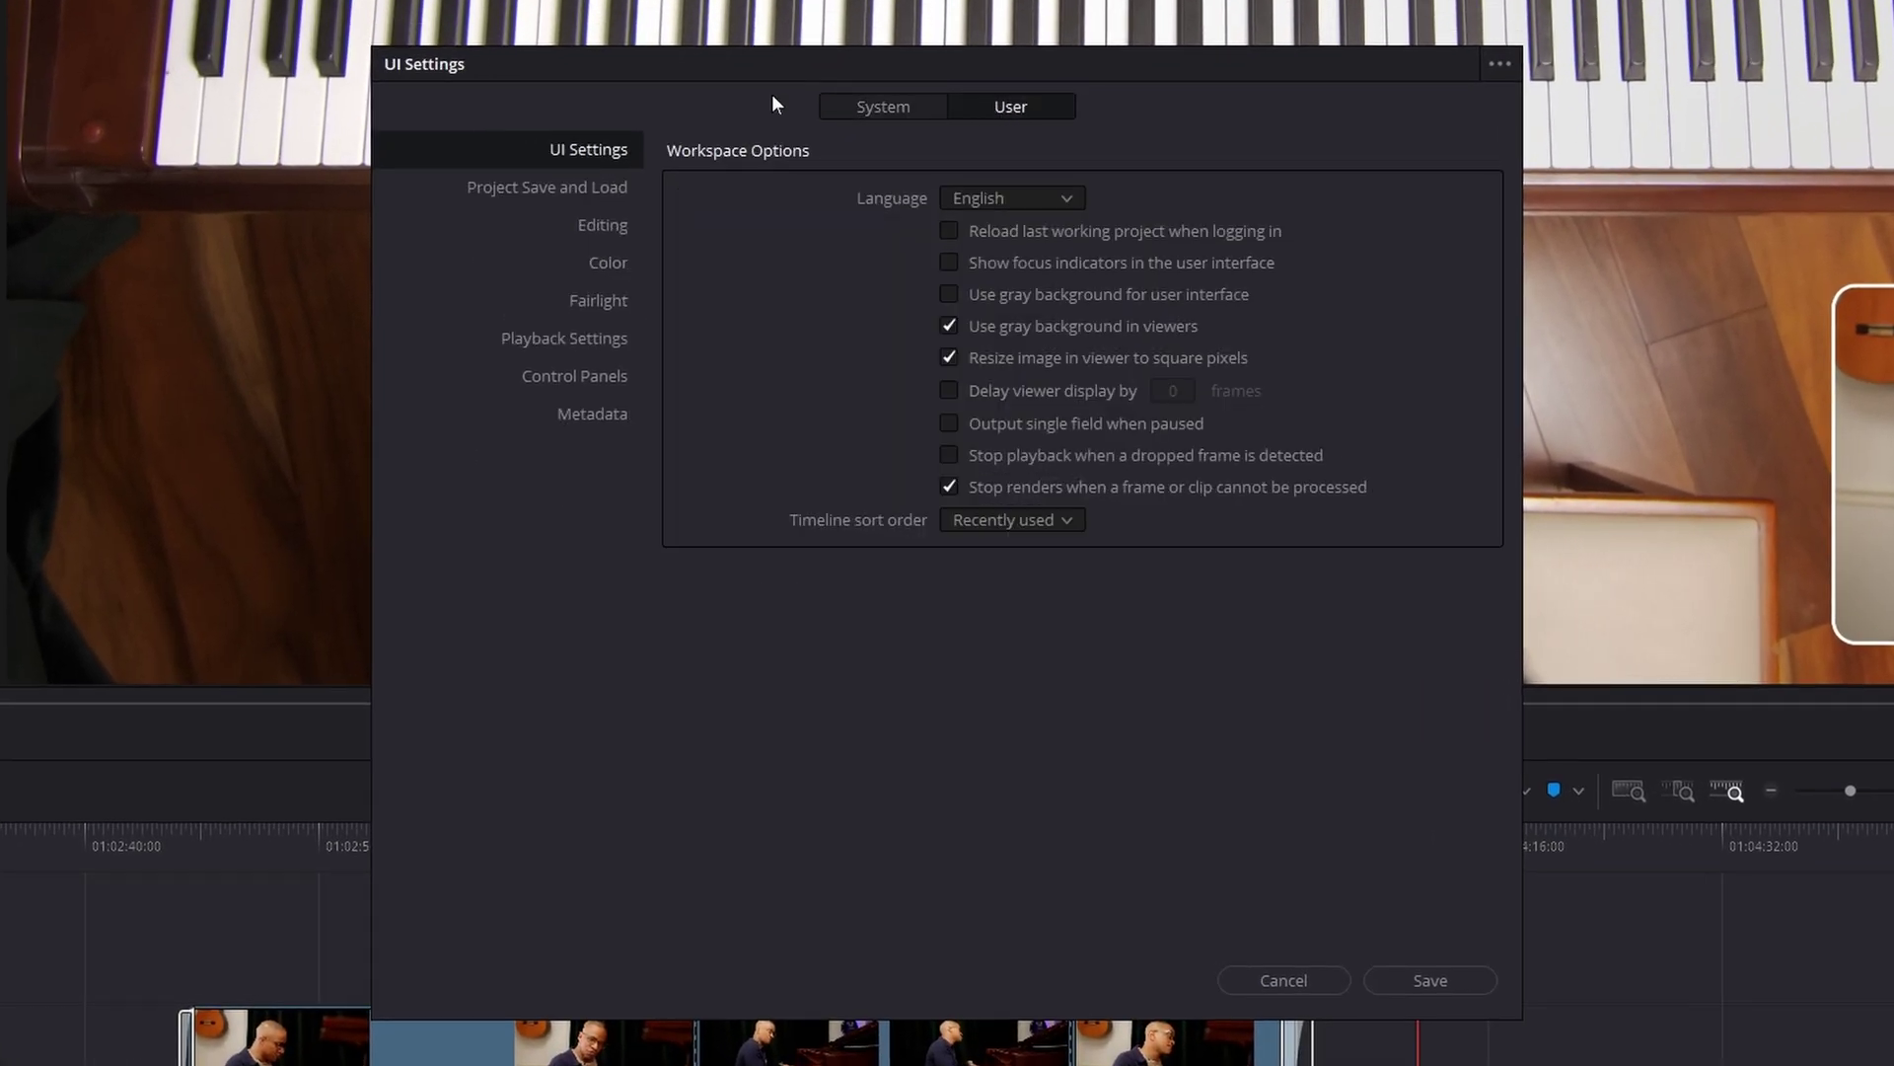
pyautogui.click(615, 227)
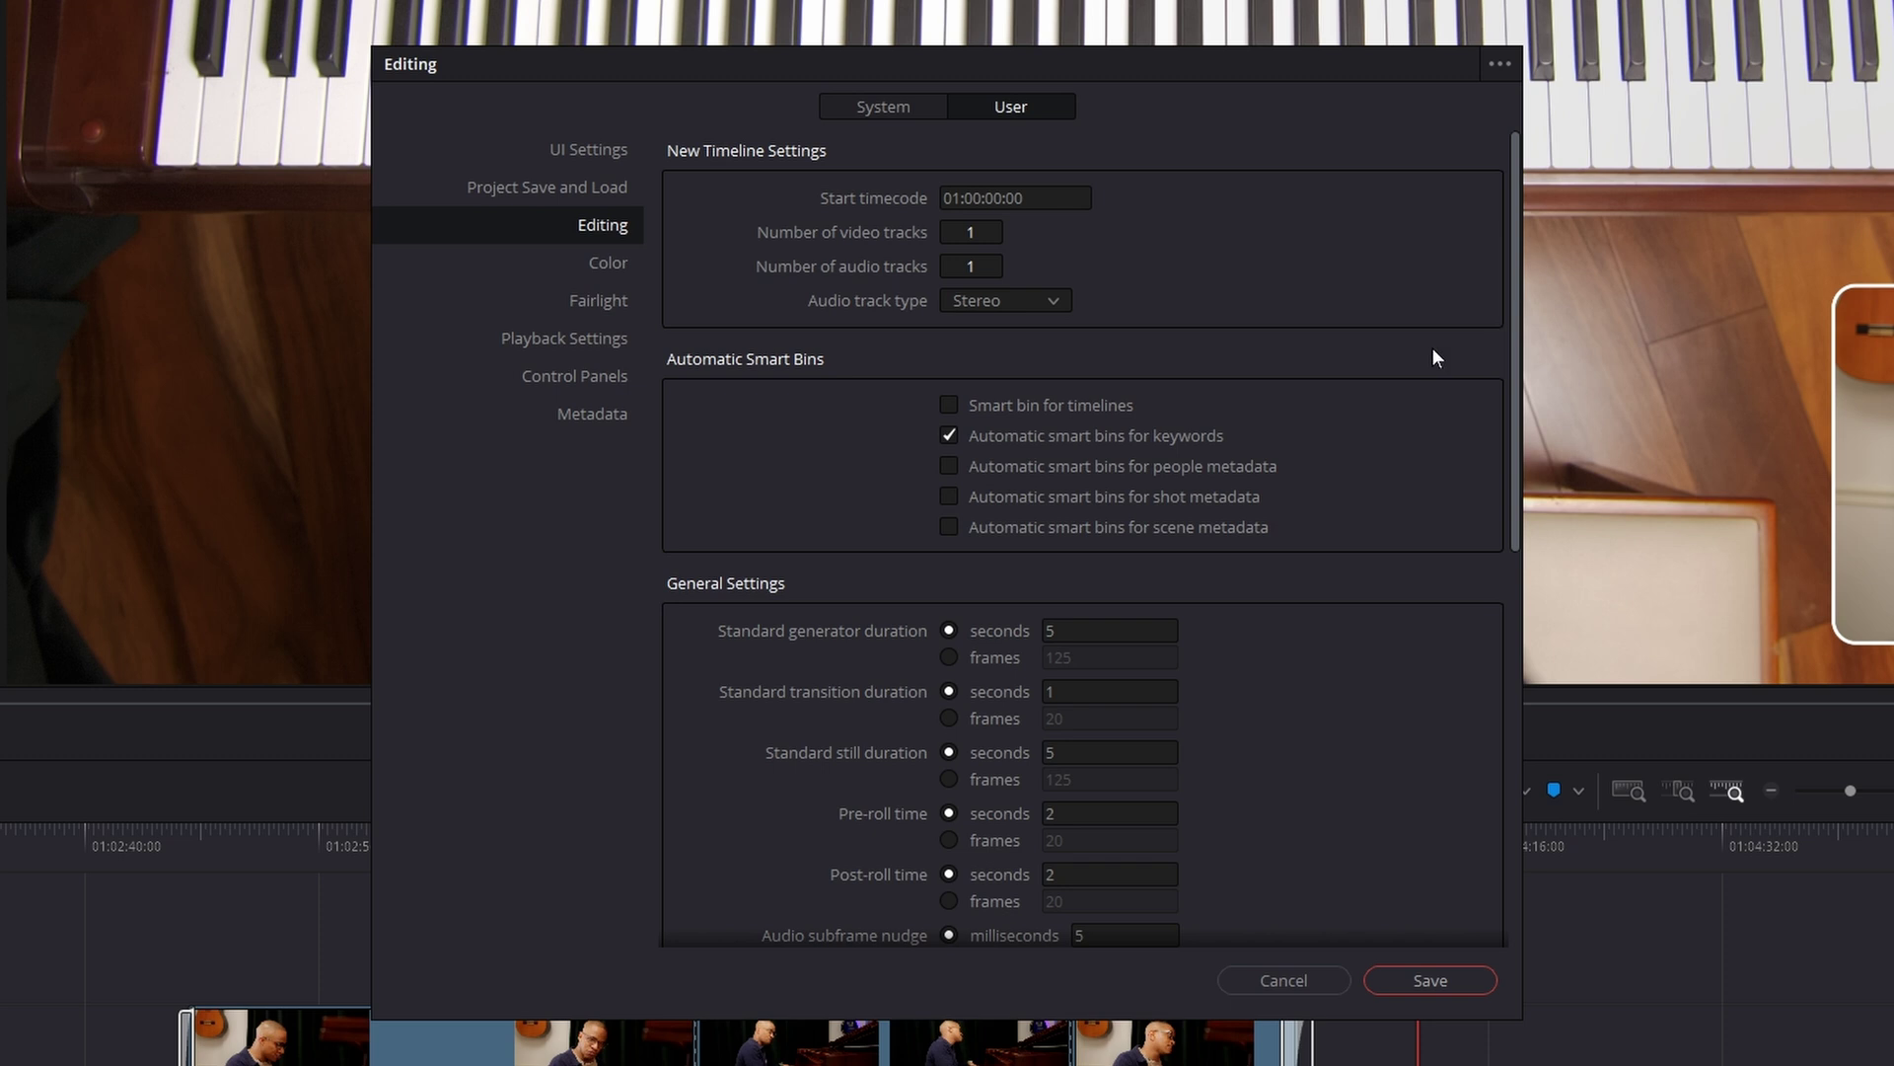
pyautogui.scroll(-3, 1431, 356)
pyautogui.scroll(-3, 1429, 356)
pyautogui.scroll(-3, 1429, 357)
pyautogui.scroll(-2, 1428, 358)
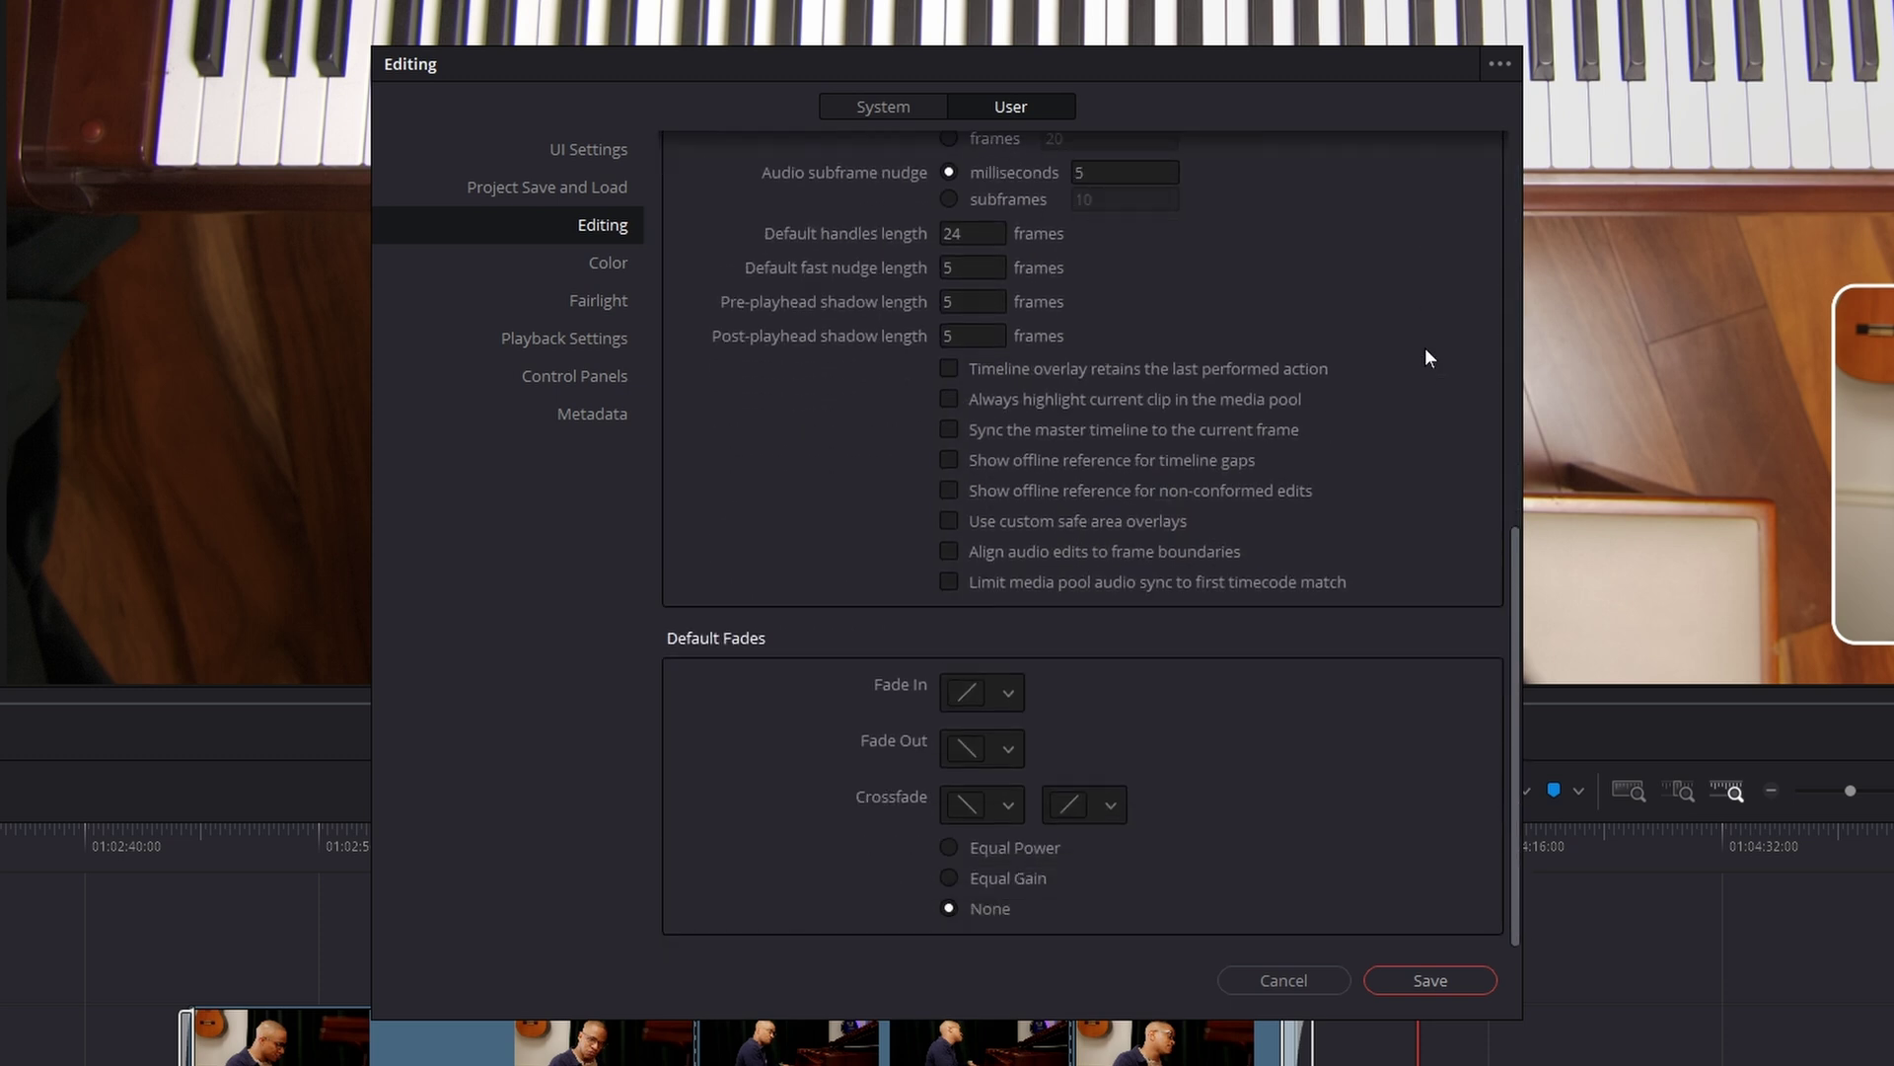
pyautogui.click(1018, 695)
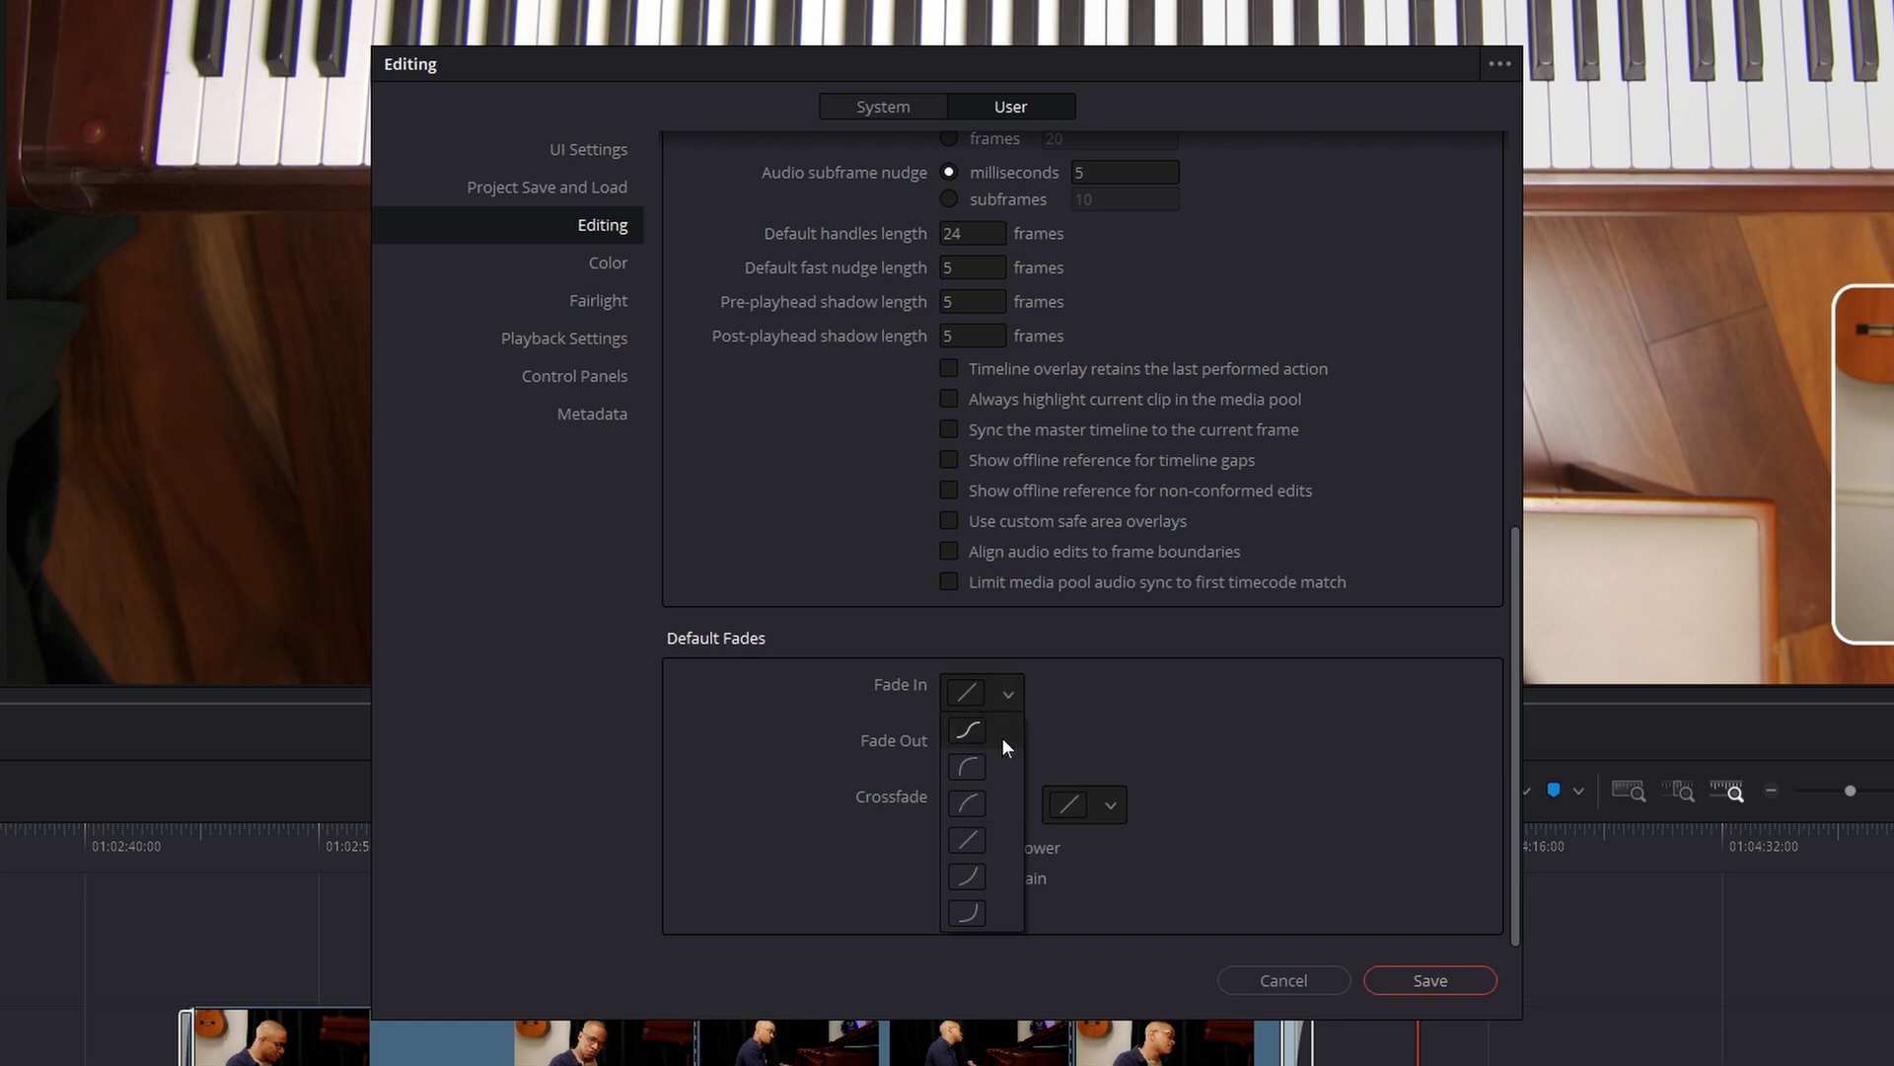
pyautogui.click(1170, 750)
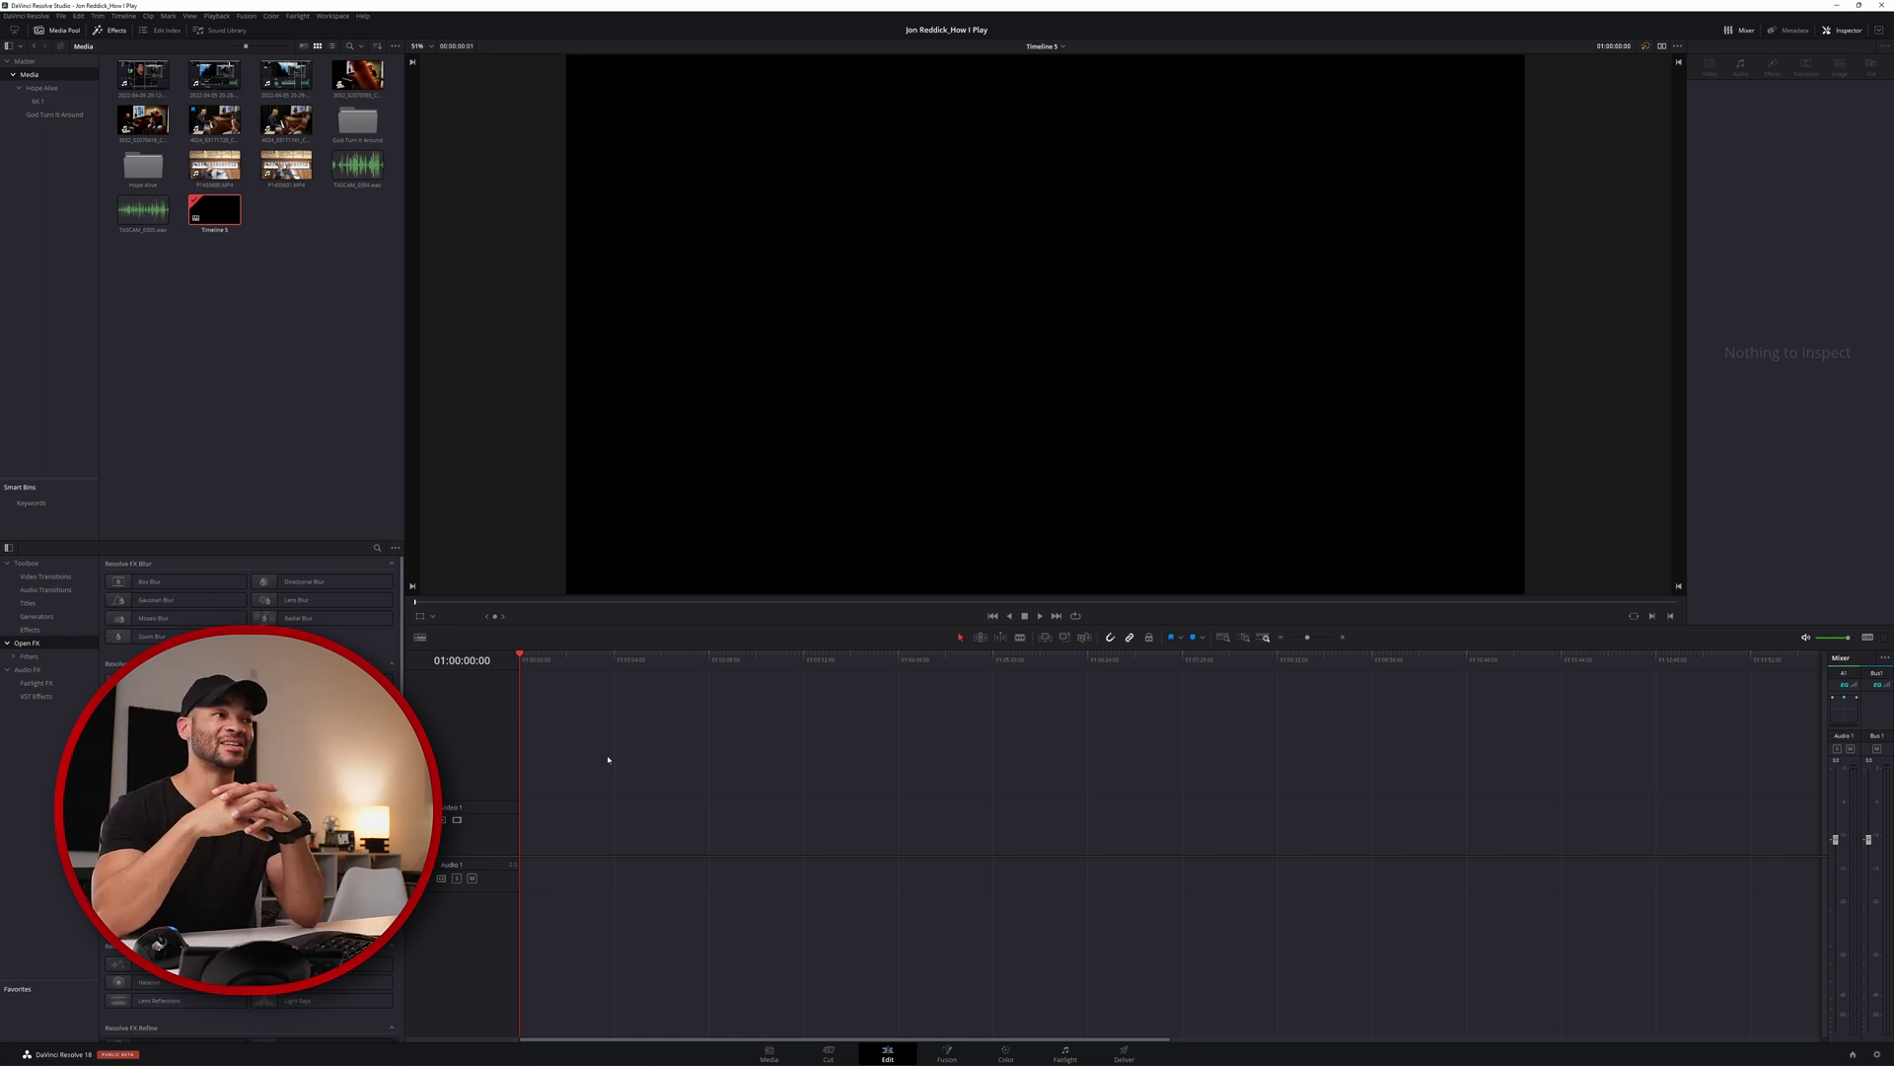
# - Preview the two camera clips in the Media Pool and select them both
pyautogui.doubleClick(286, 120)
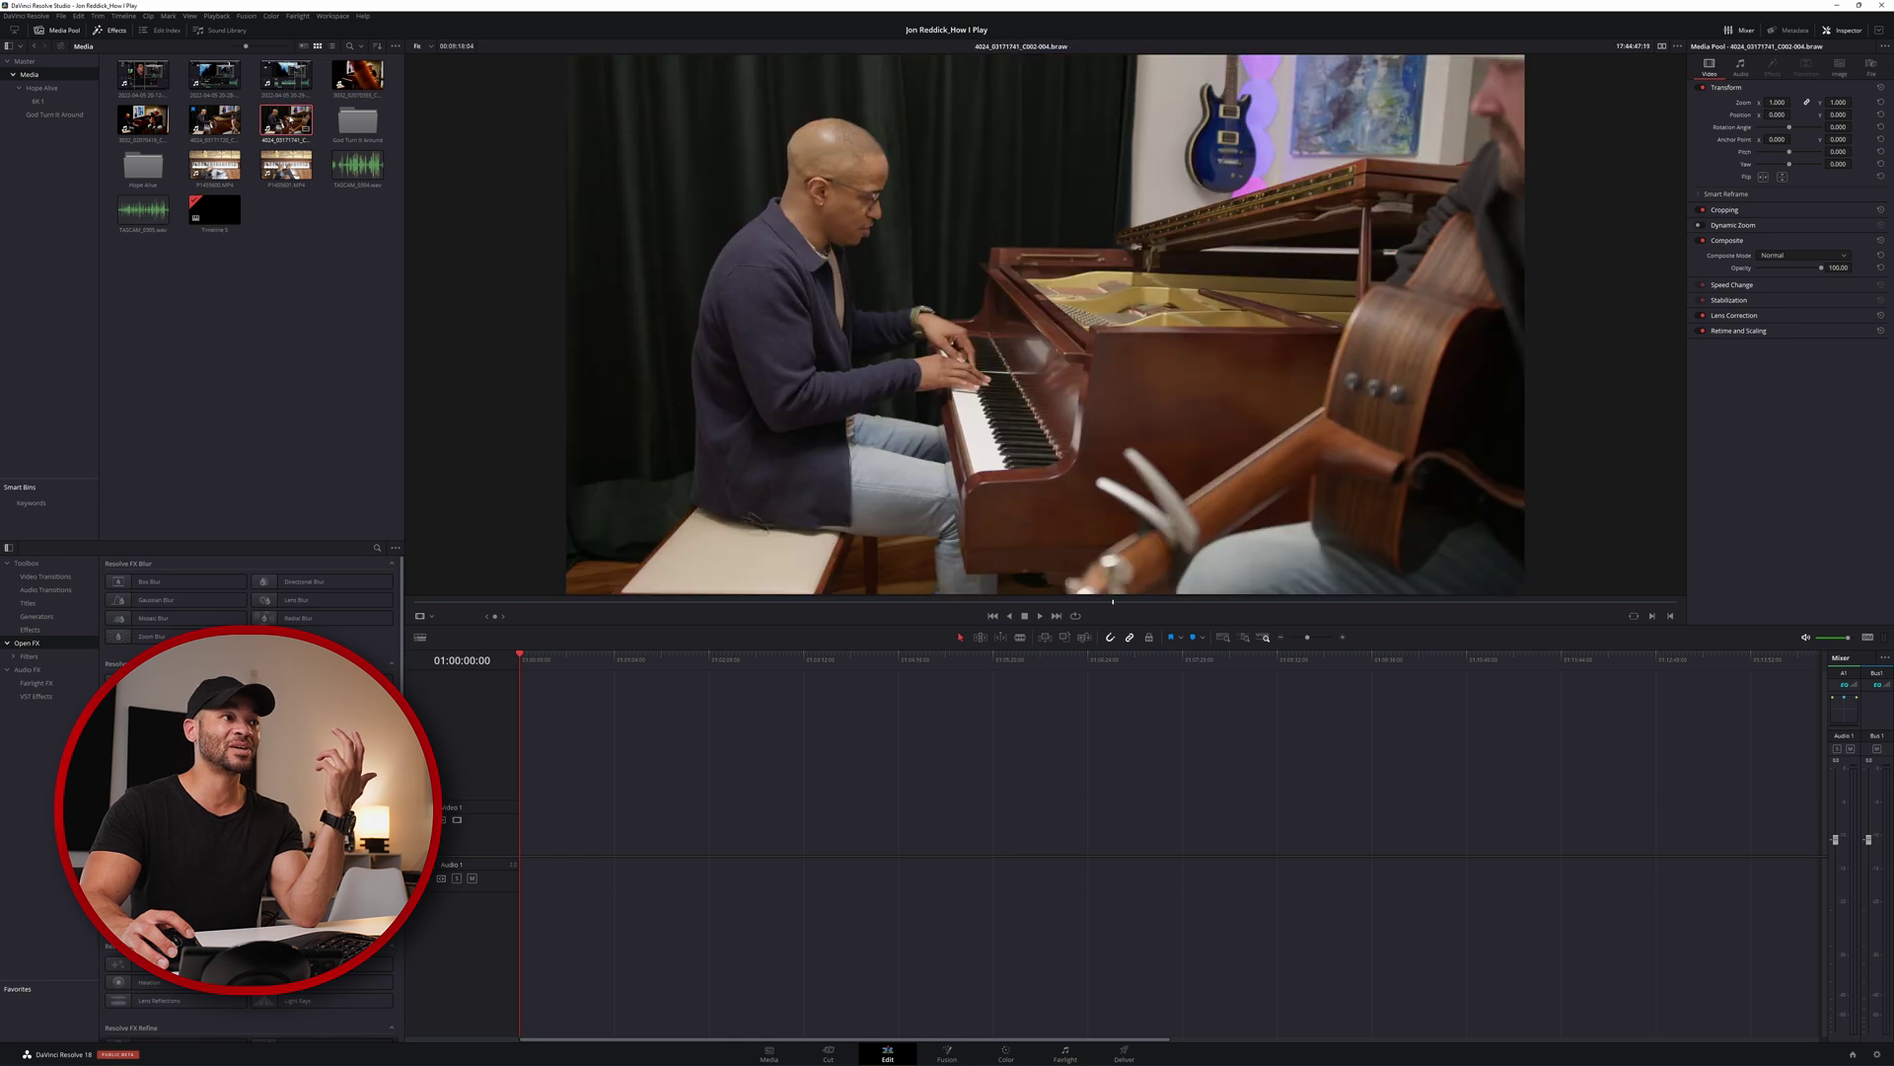
pyautogui.press('Down')
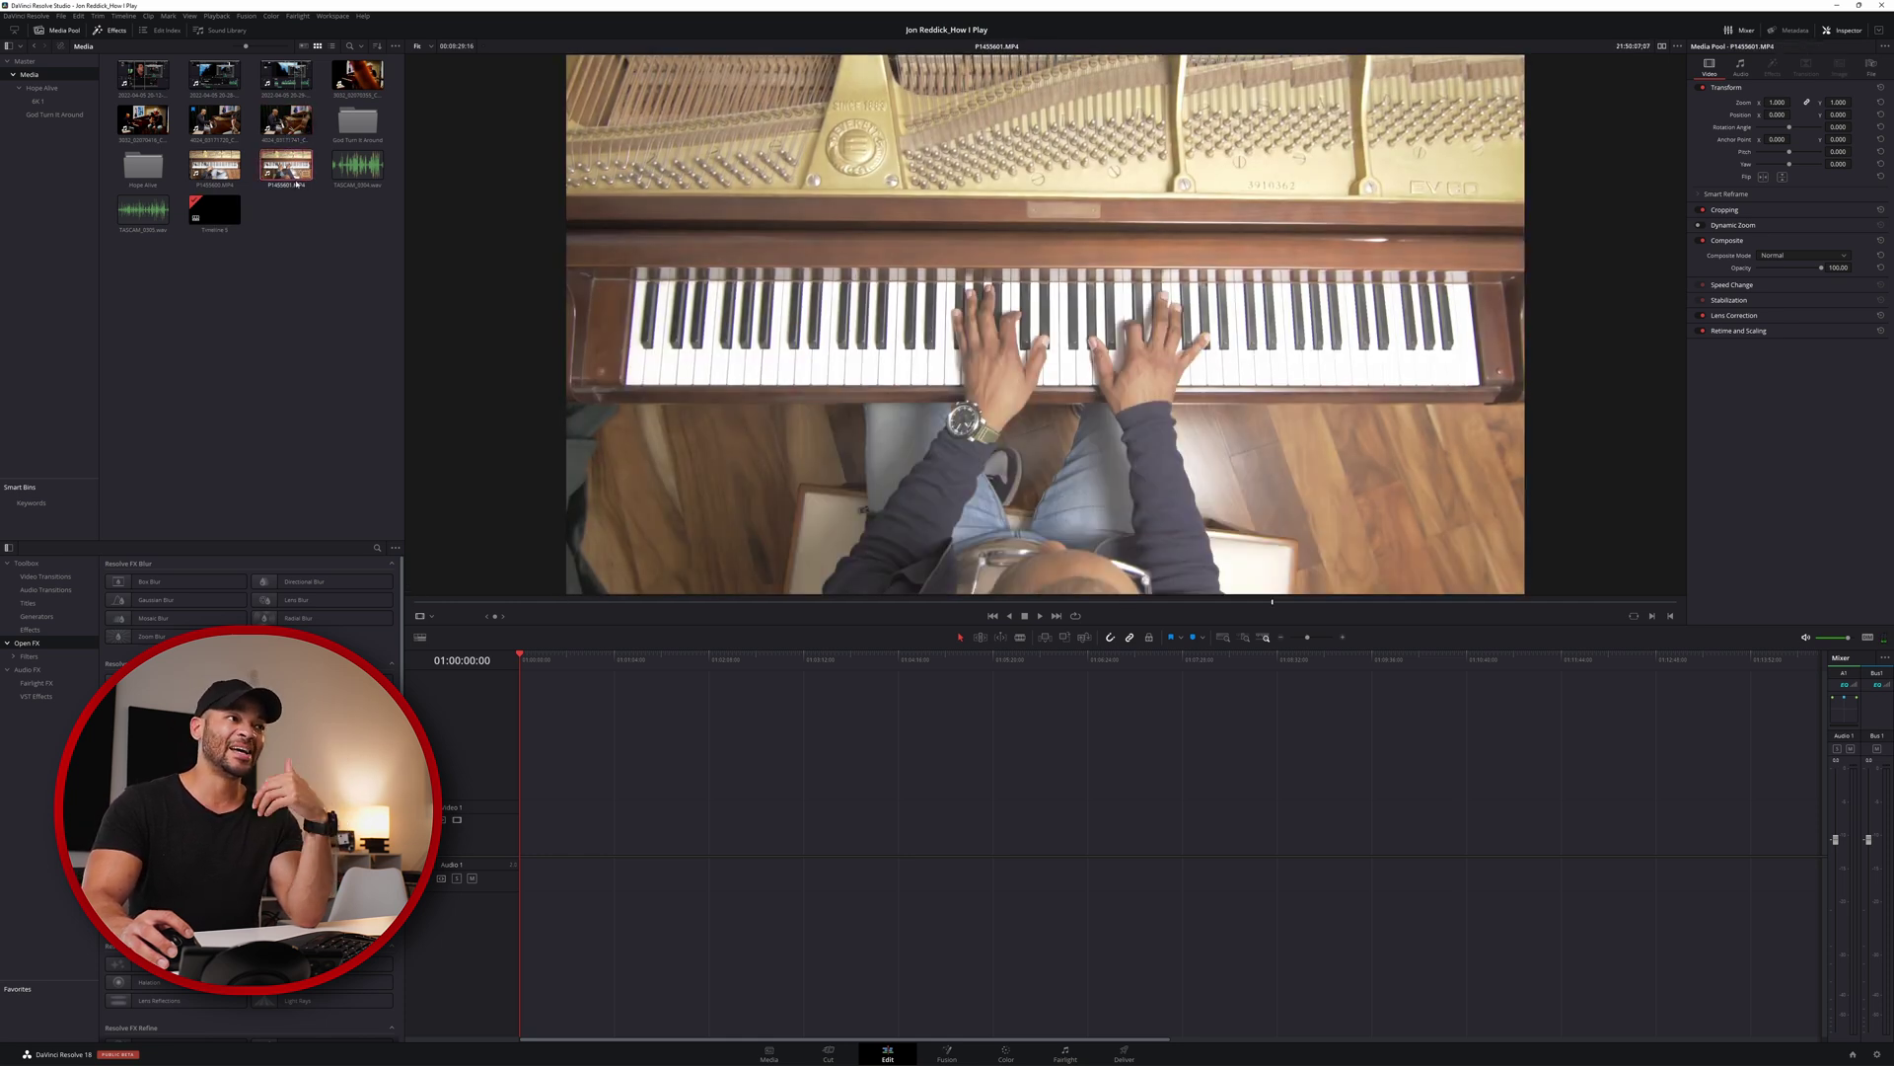
pyautogui.hotkey('shift', 'Up')
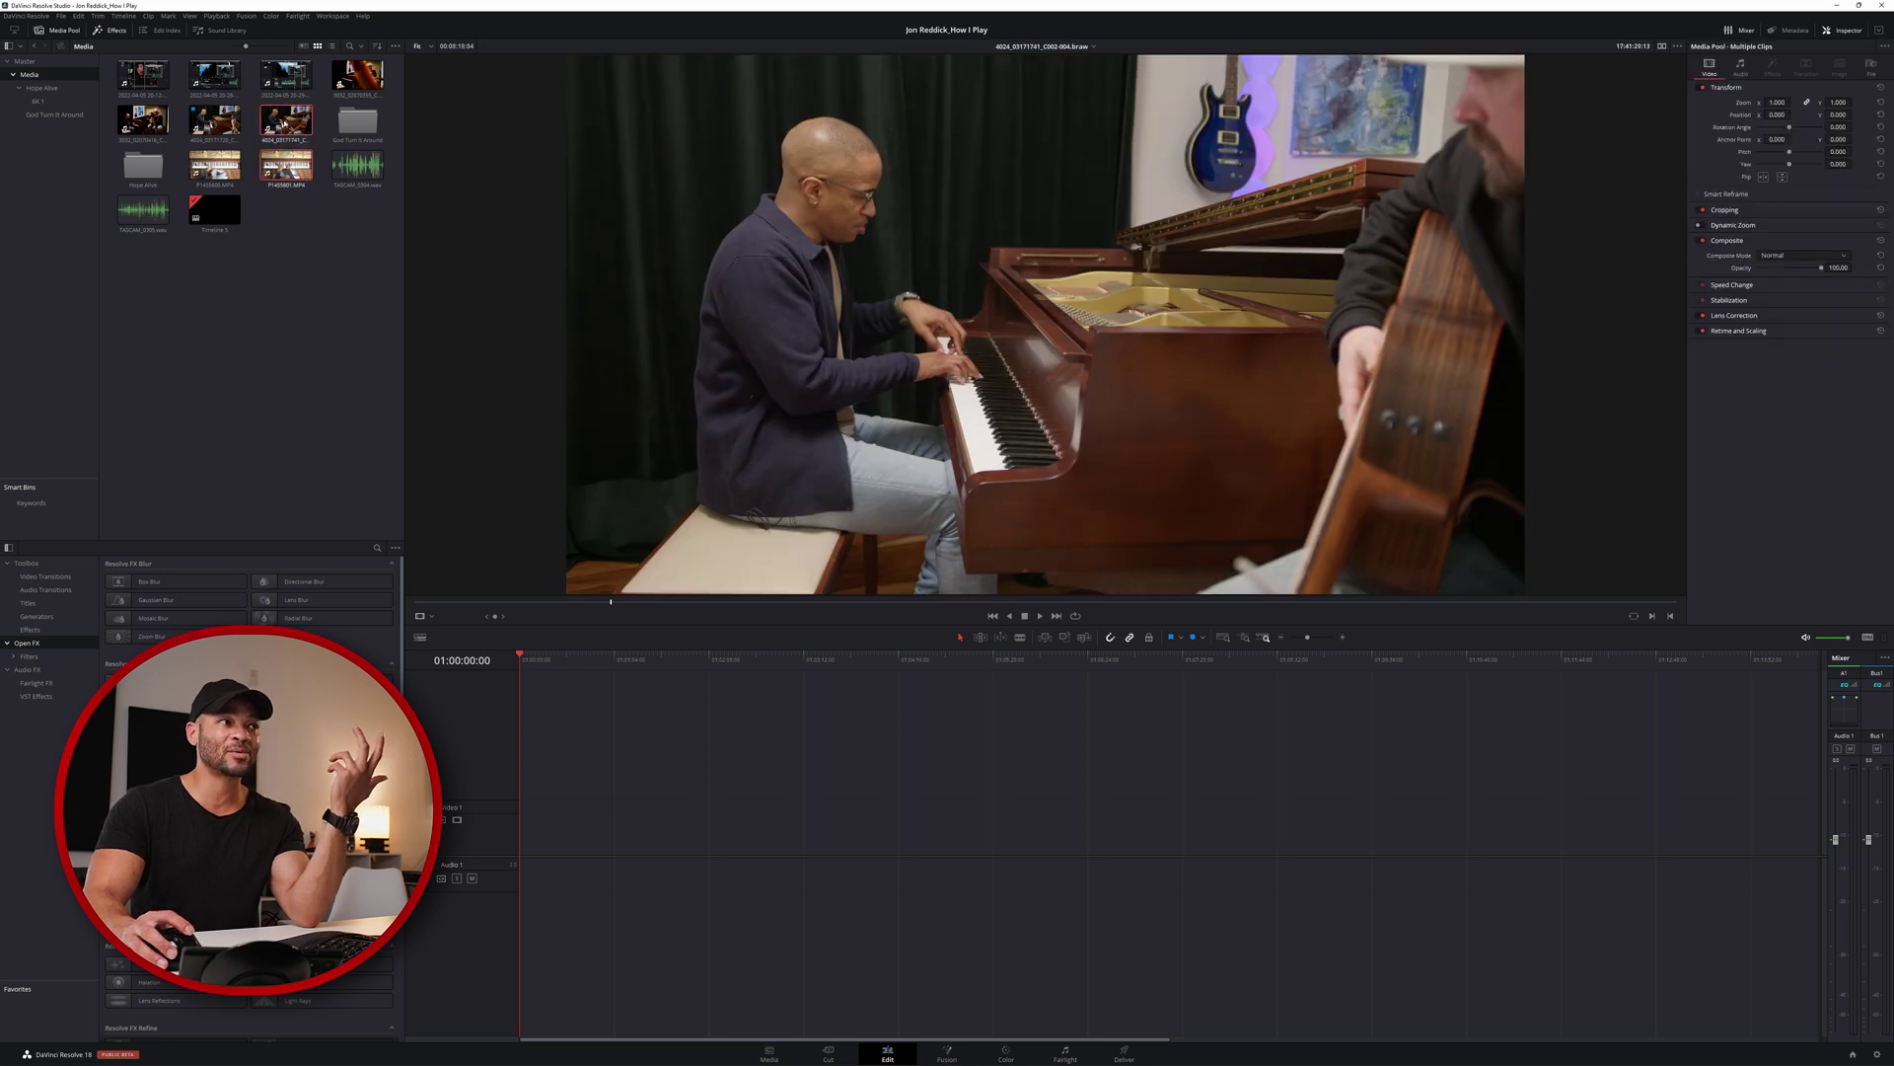
pyautogui.rightClick(286, 123)
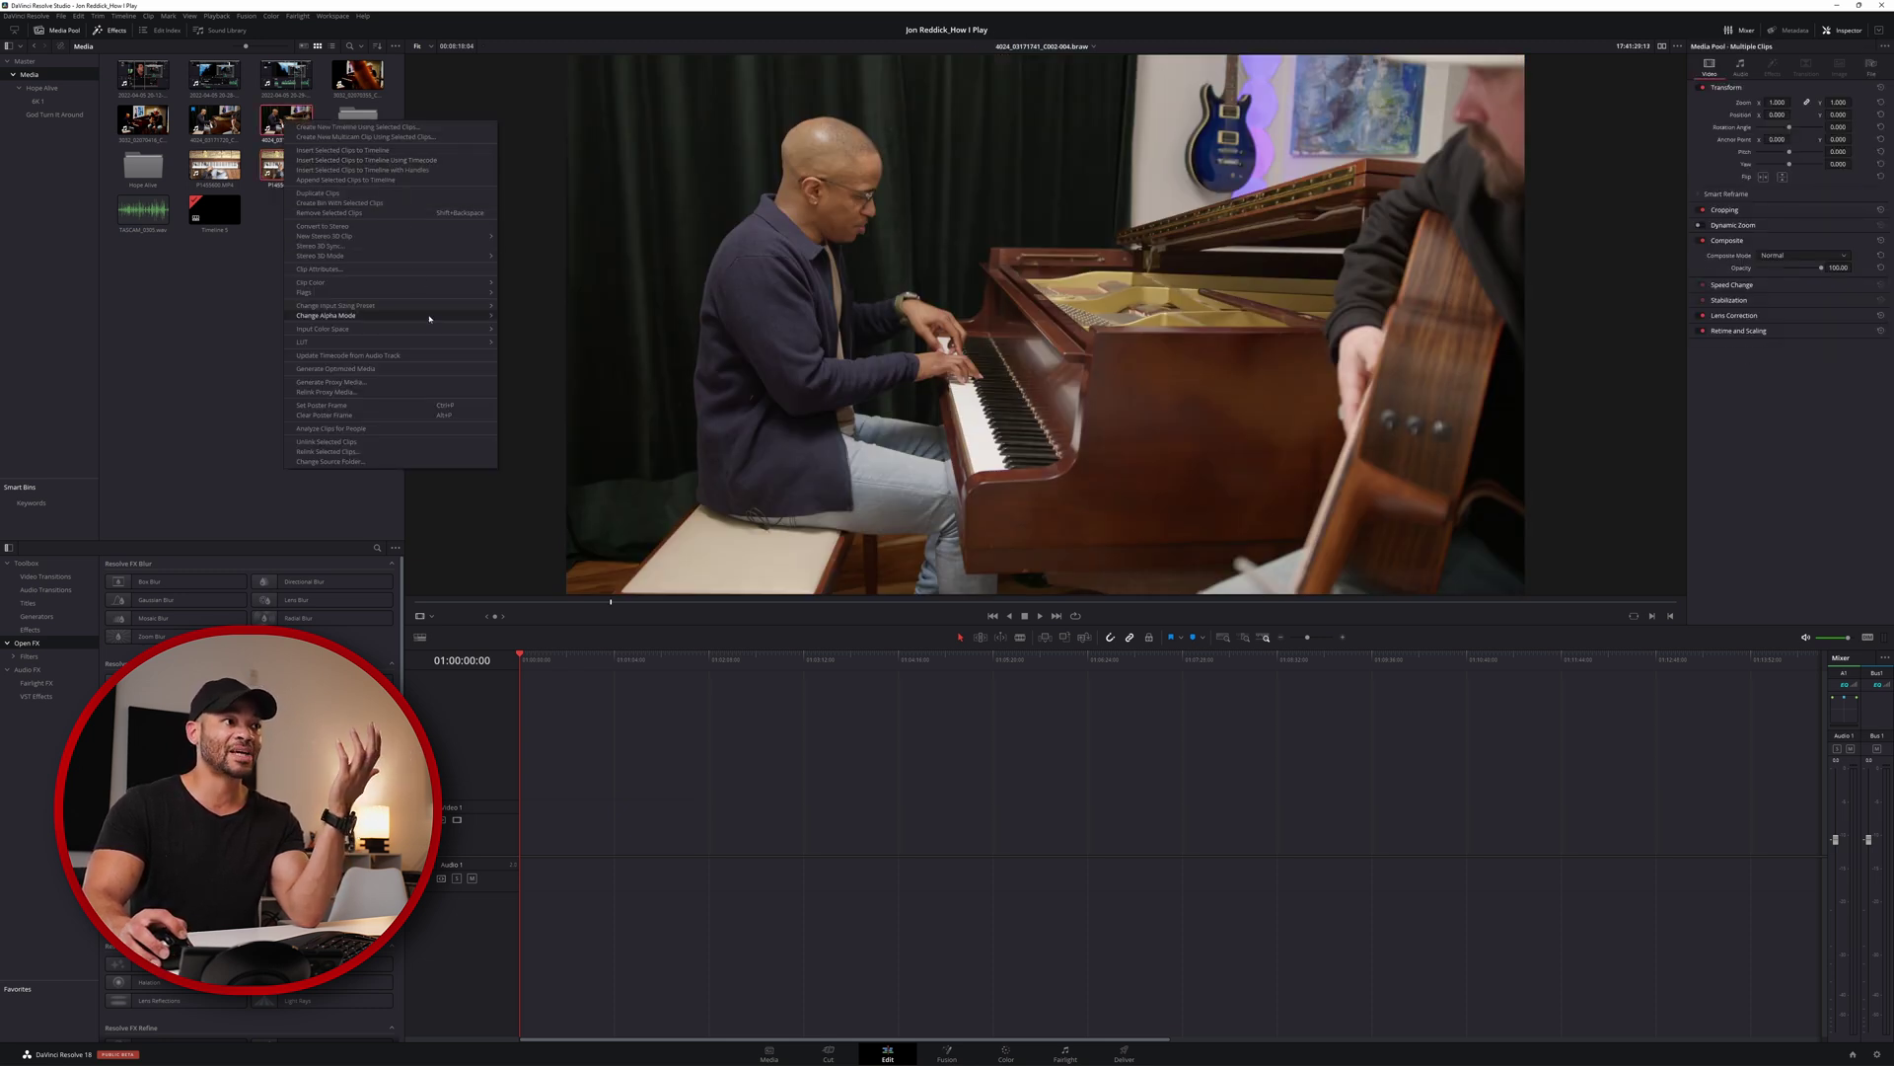
pyautogui.moveTo(355, 281)
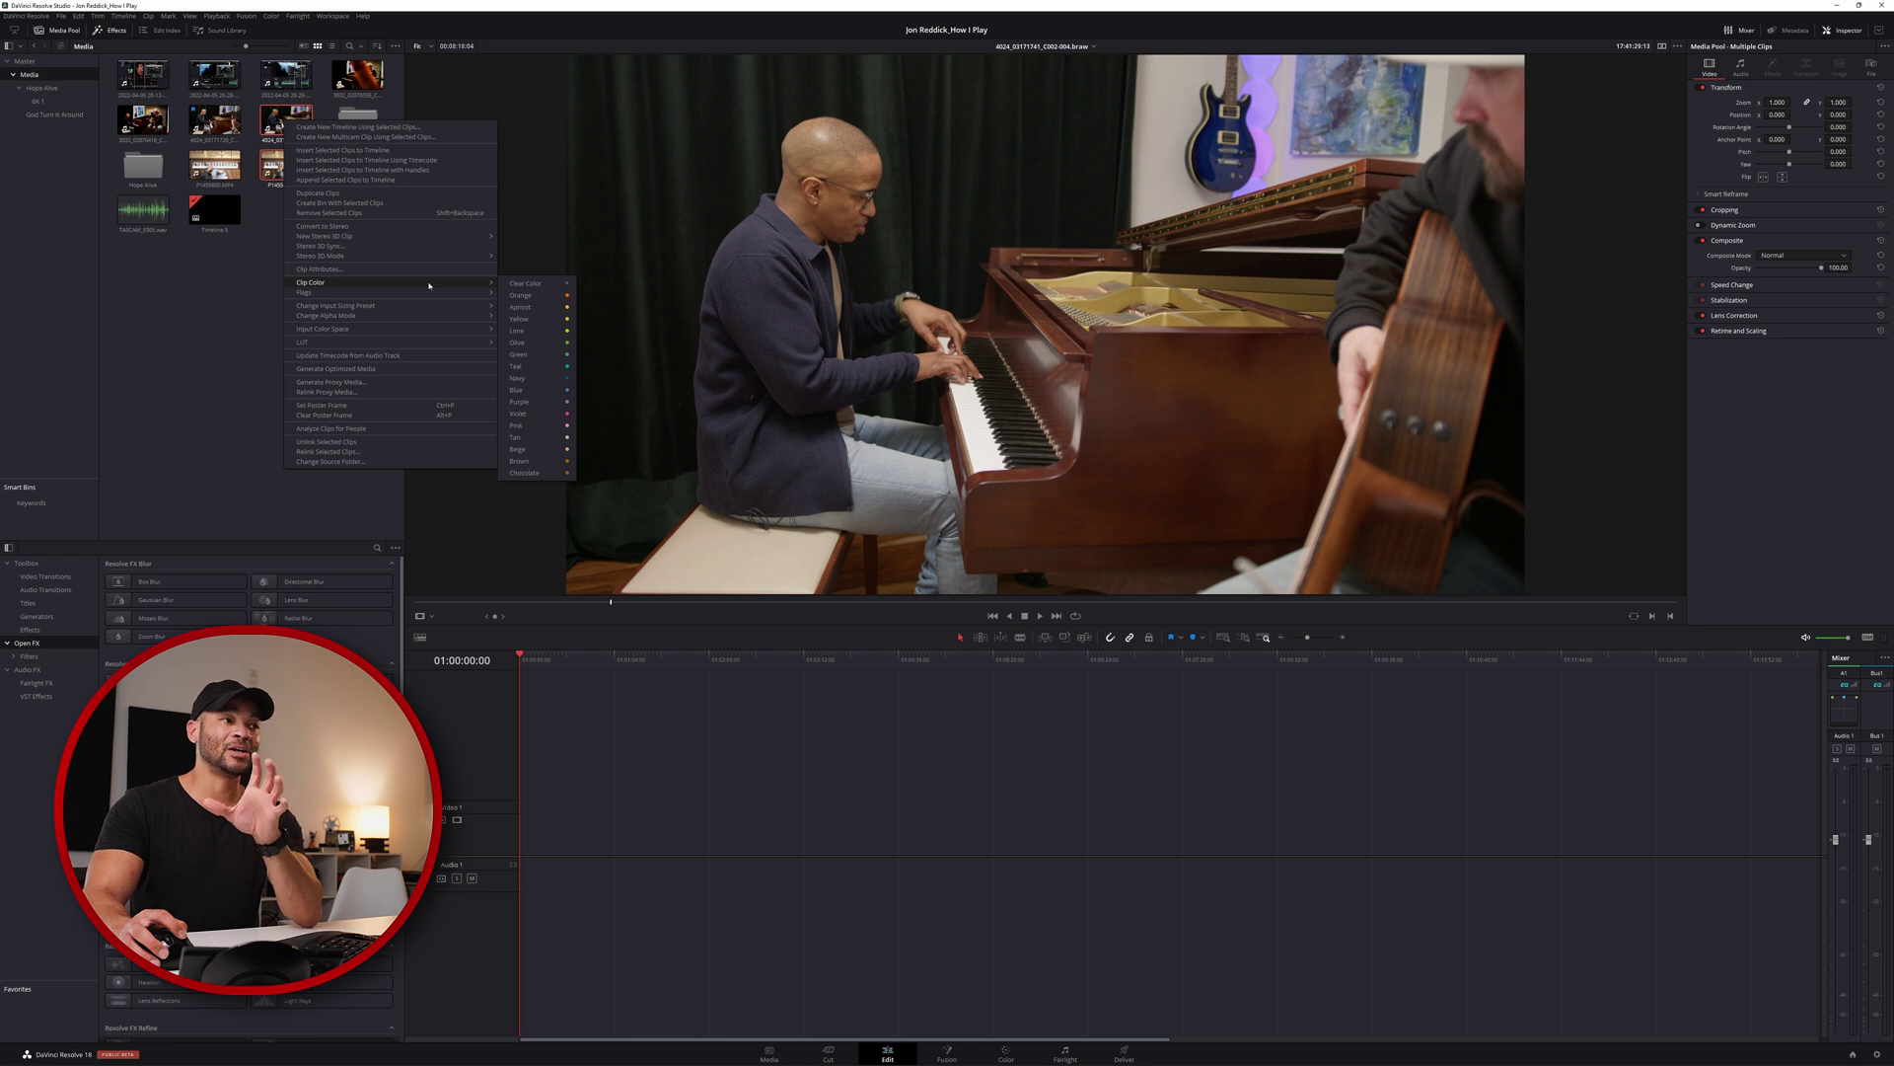
pyautogui.press('Escape')
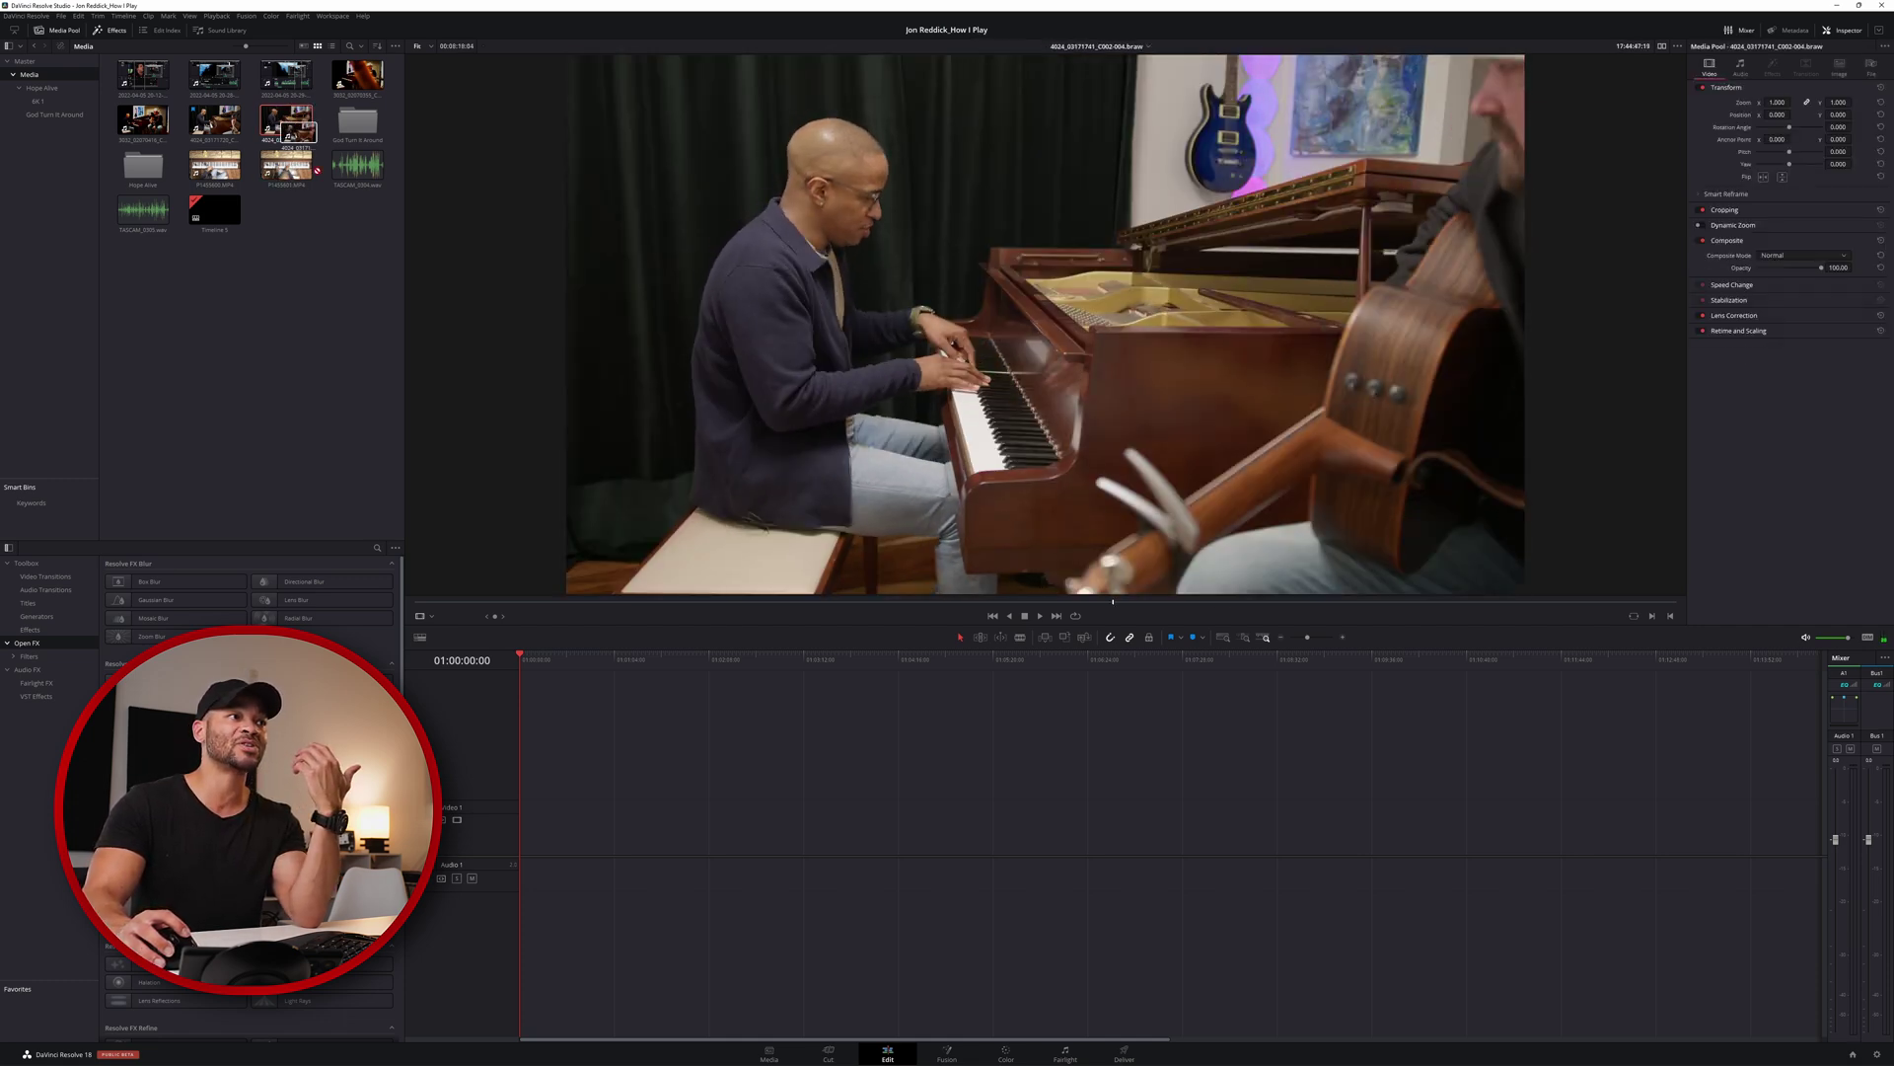
# - Place the piano performance clip on Video 1 and the overhead keyboard clip on Video 2
pyautogui.moveTo(286, 121); pyautogui.dragTo(529, 819)
pyautogui.moveTo(215, 167)
pyautogui.mouseDown()
pyautogui.moveTo(598, 753)
pyautogui.moveTo(536, 753)
pyautogui.mouseUp()
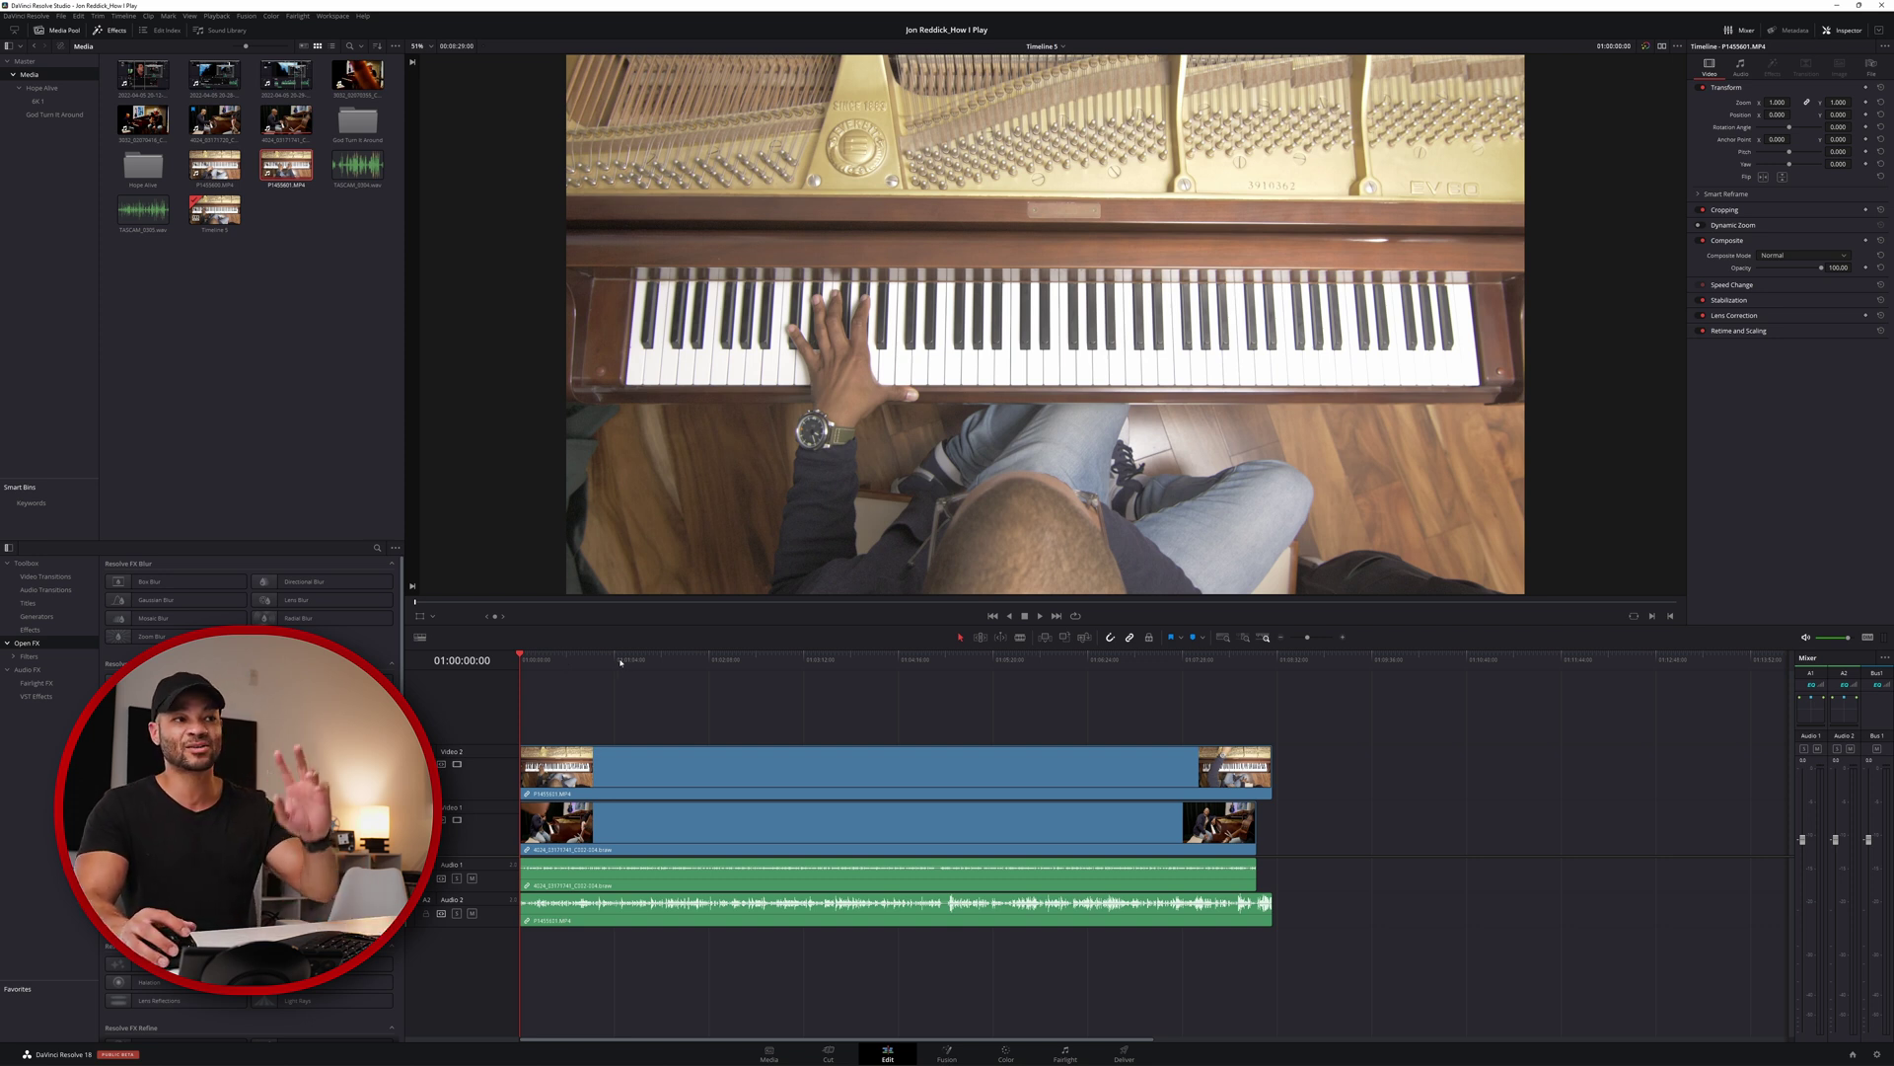
# - Auto Align the two selected clips based on their audio waveforms
pyautogui.moveTo(831, 837); pyautogui.dragTo(833, 838)
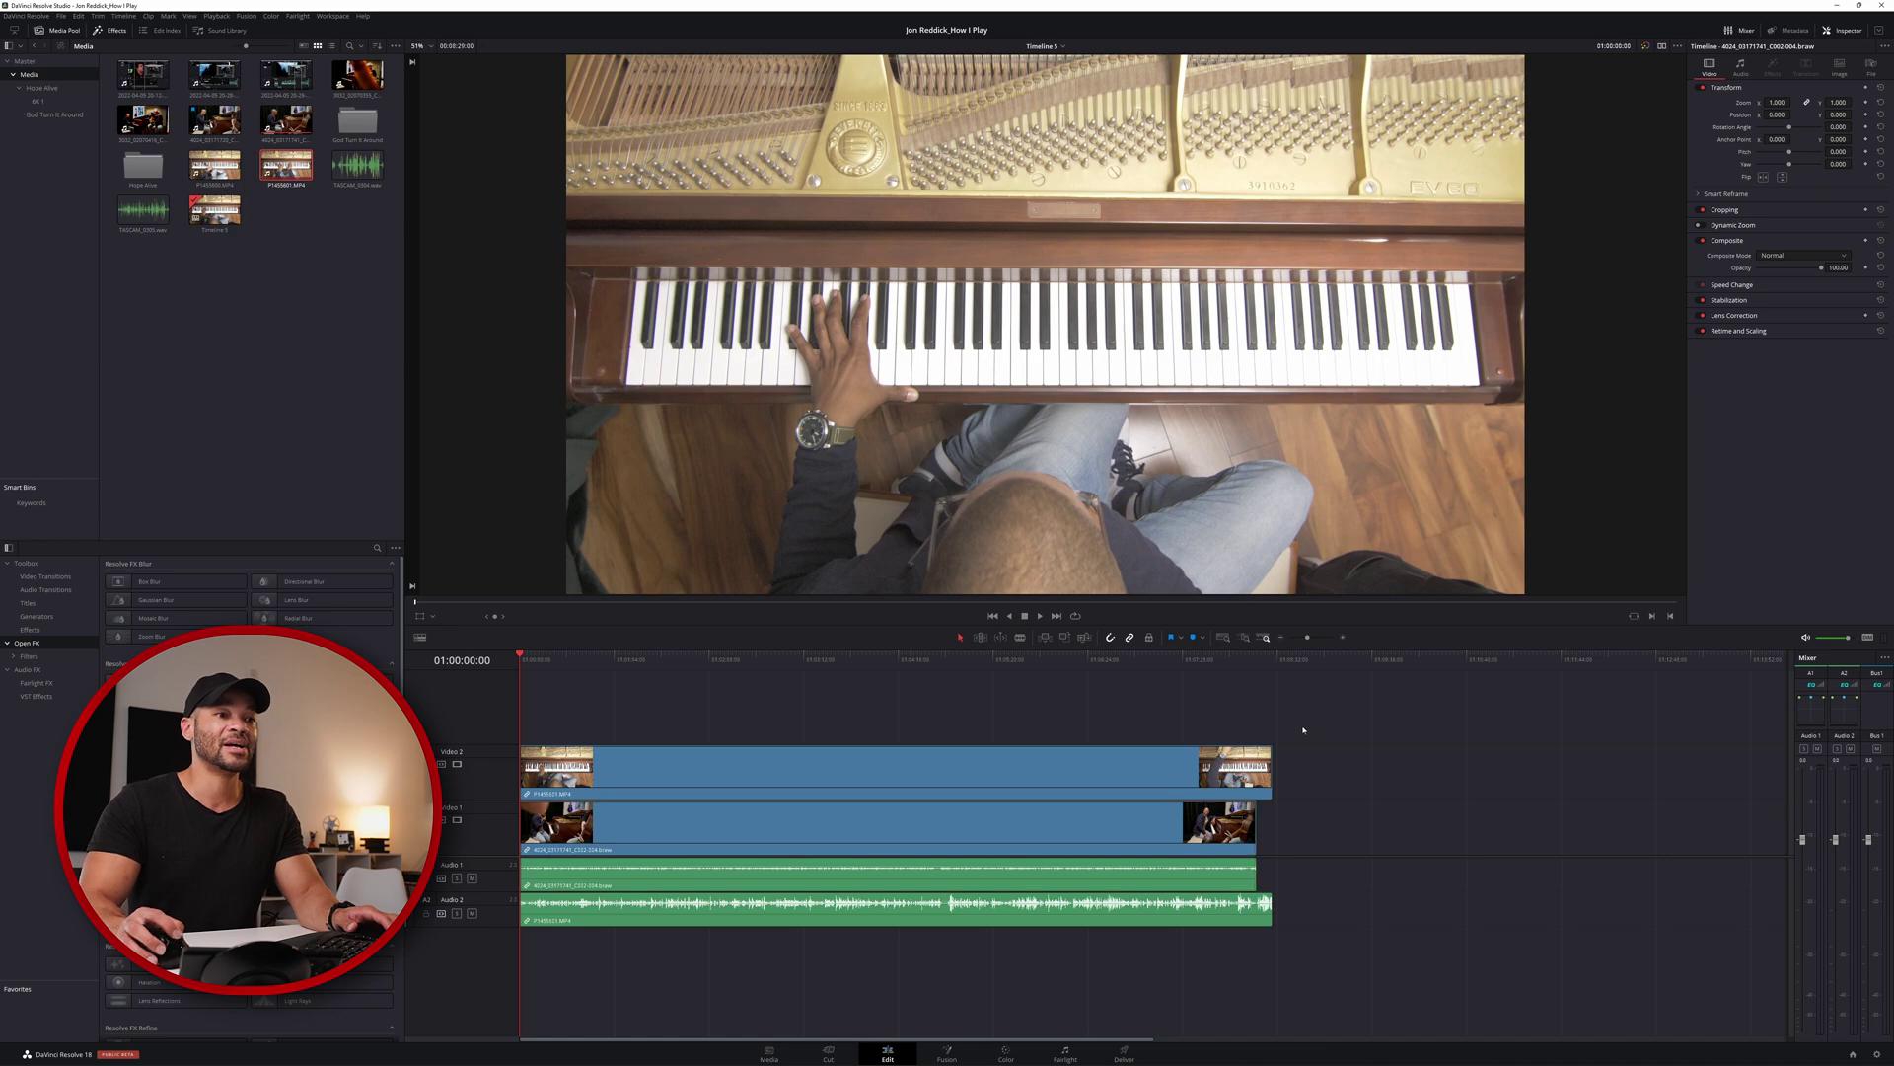
pyautogui.moveTo(1387, 725); pyautogui.dragTo(1022, 836)
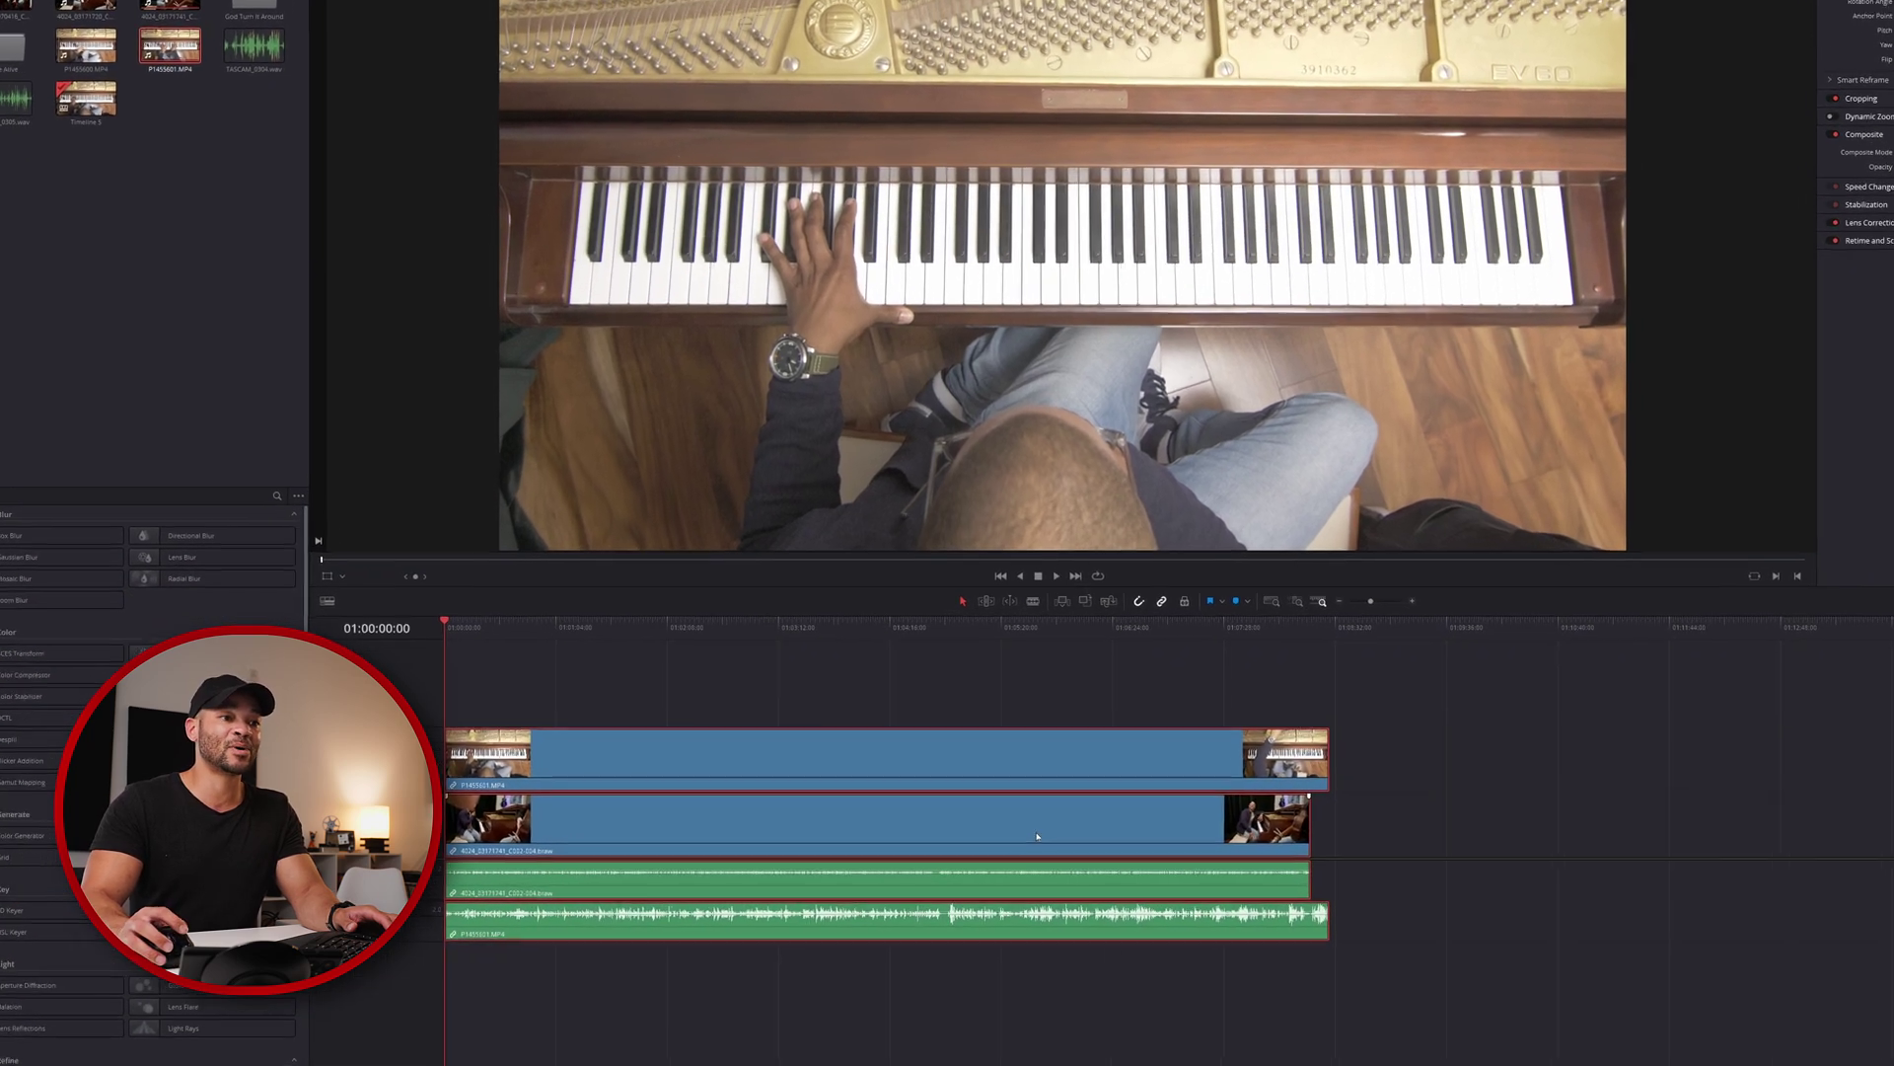
pyautogui.rightClick(1036, 838)
pyautogui.moveTo(1192, 491)
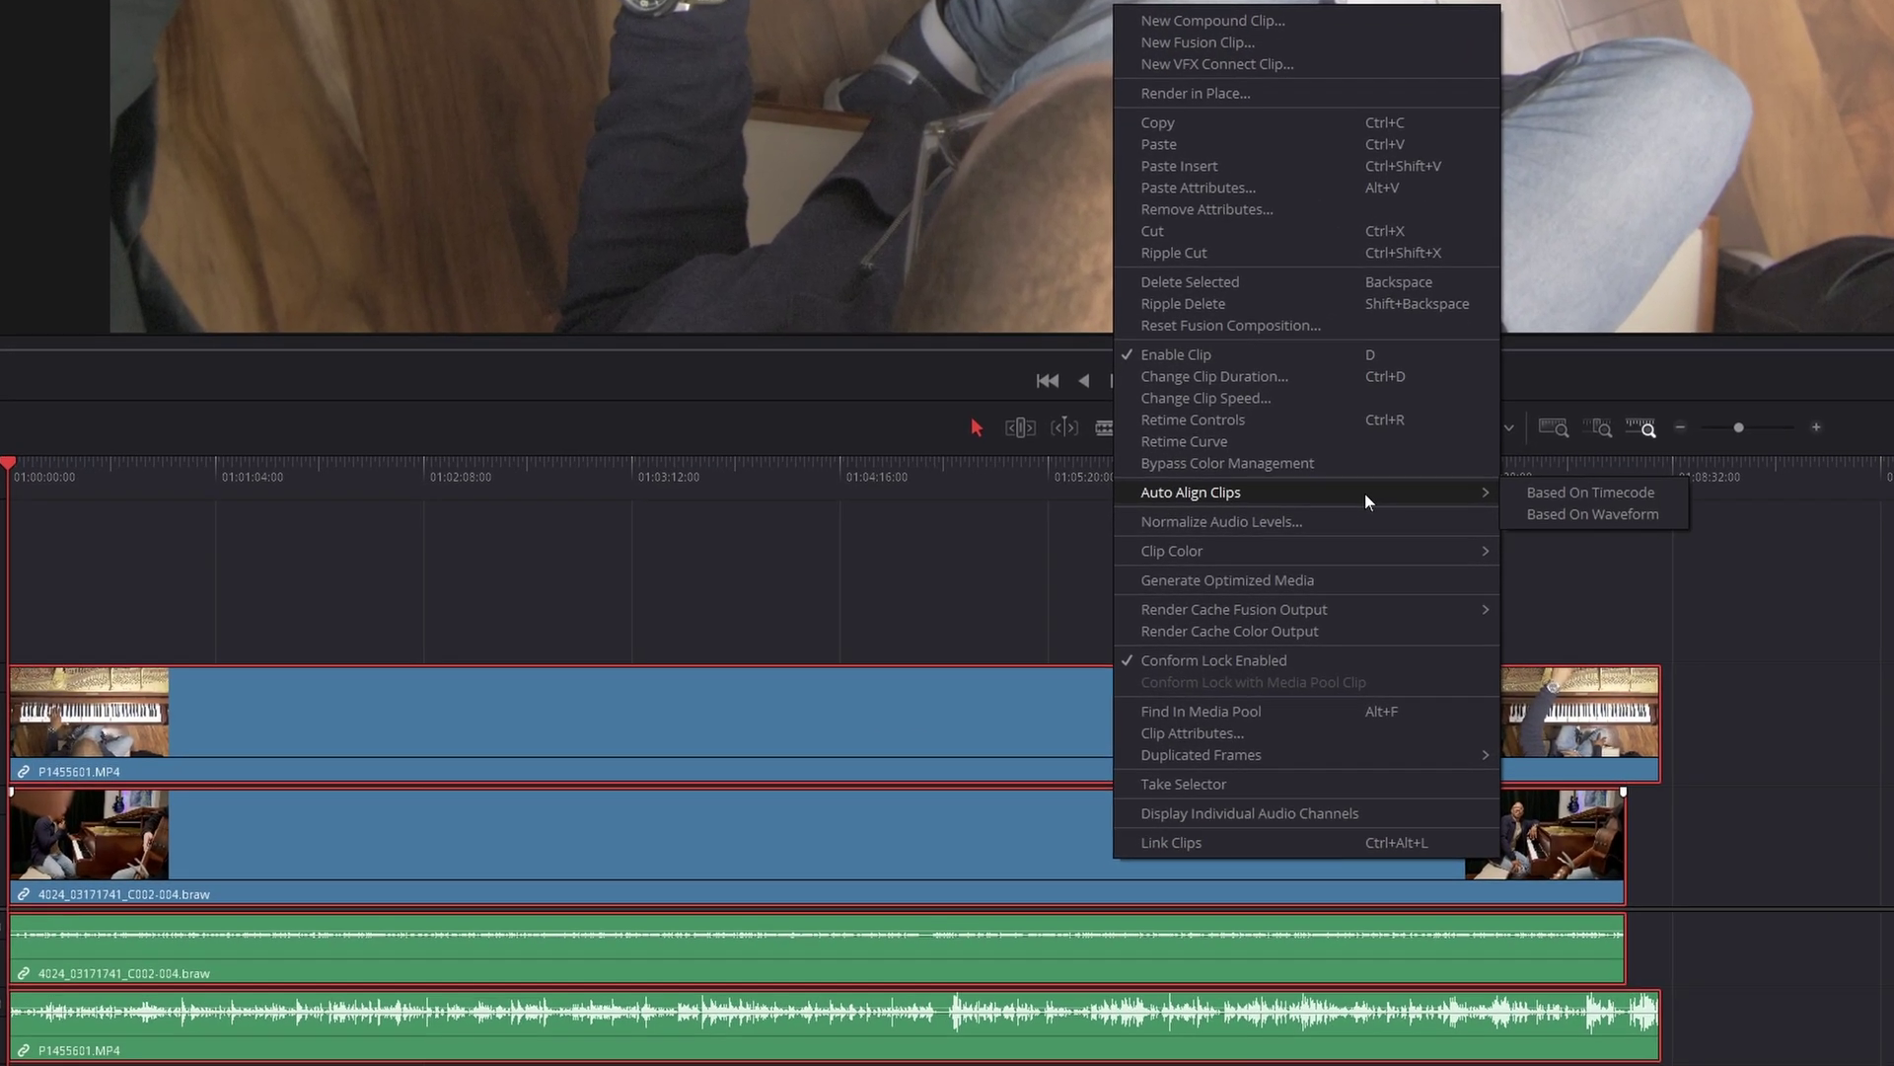
pyautogui.click(1626, 517)
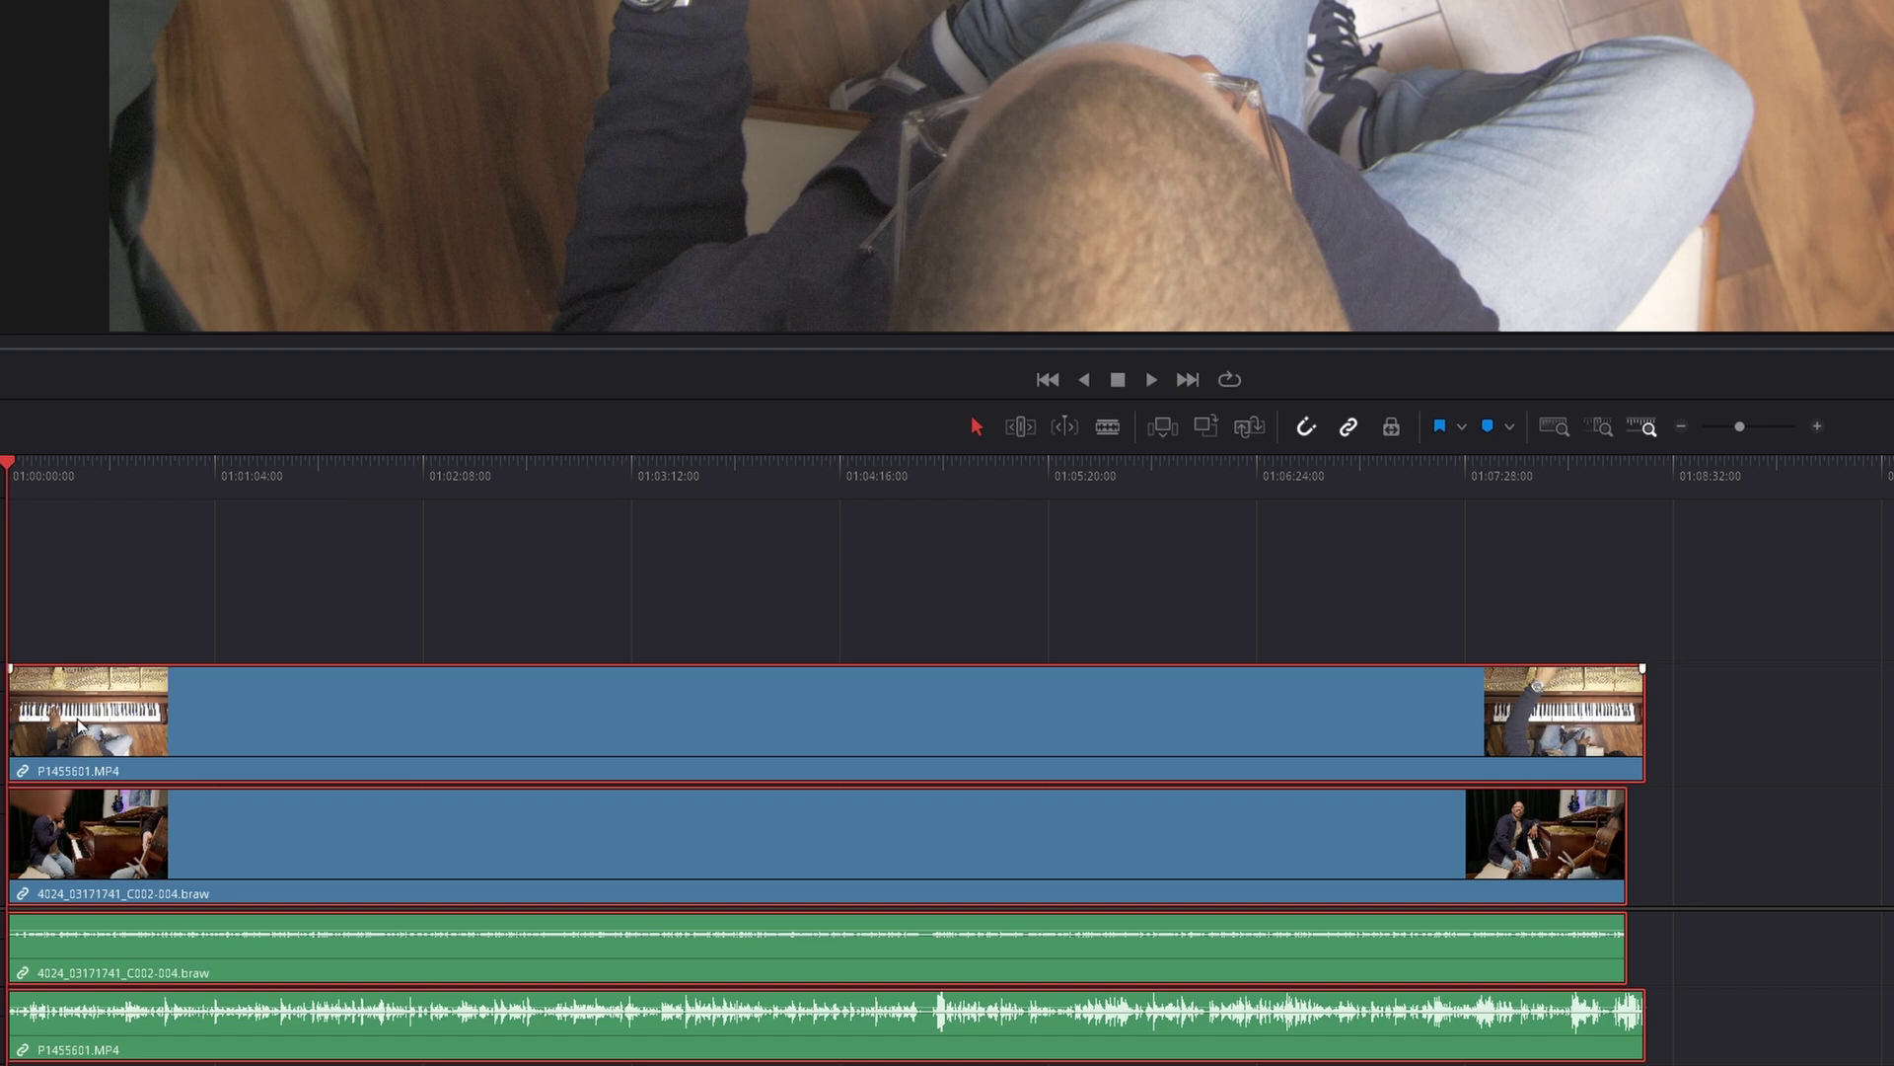
# - Play back the synced clips while muting Audio 2 to check the alignment
pyautogui.click(352, 474)
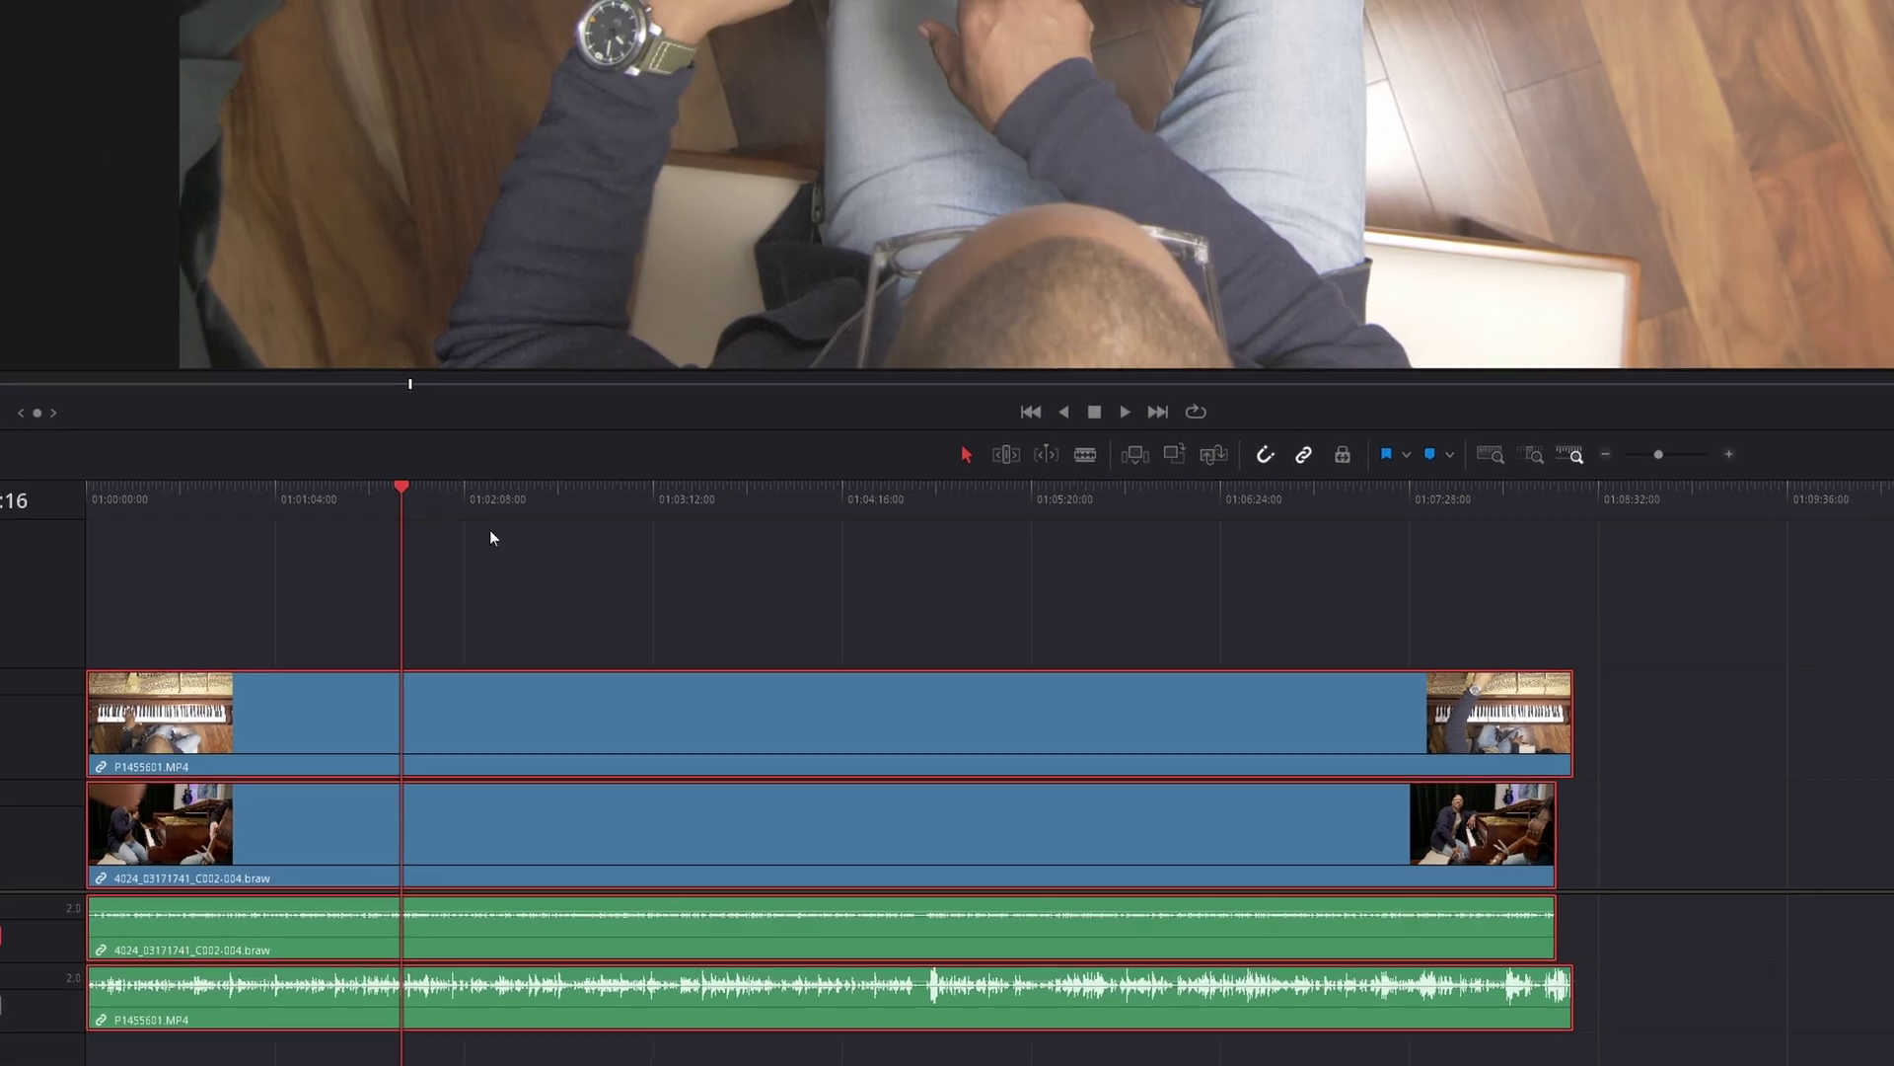
pyautogui.press('space')
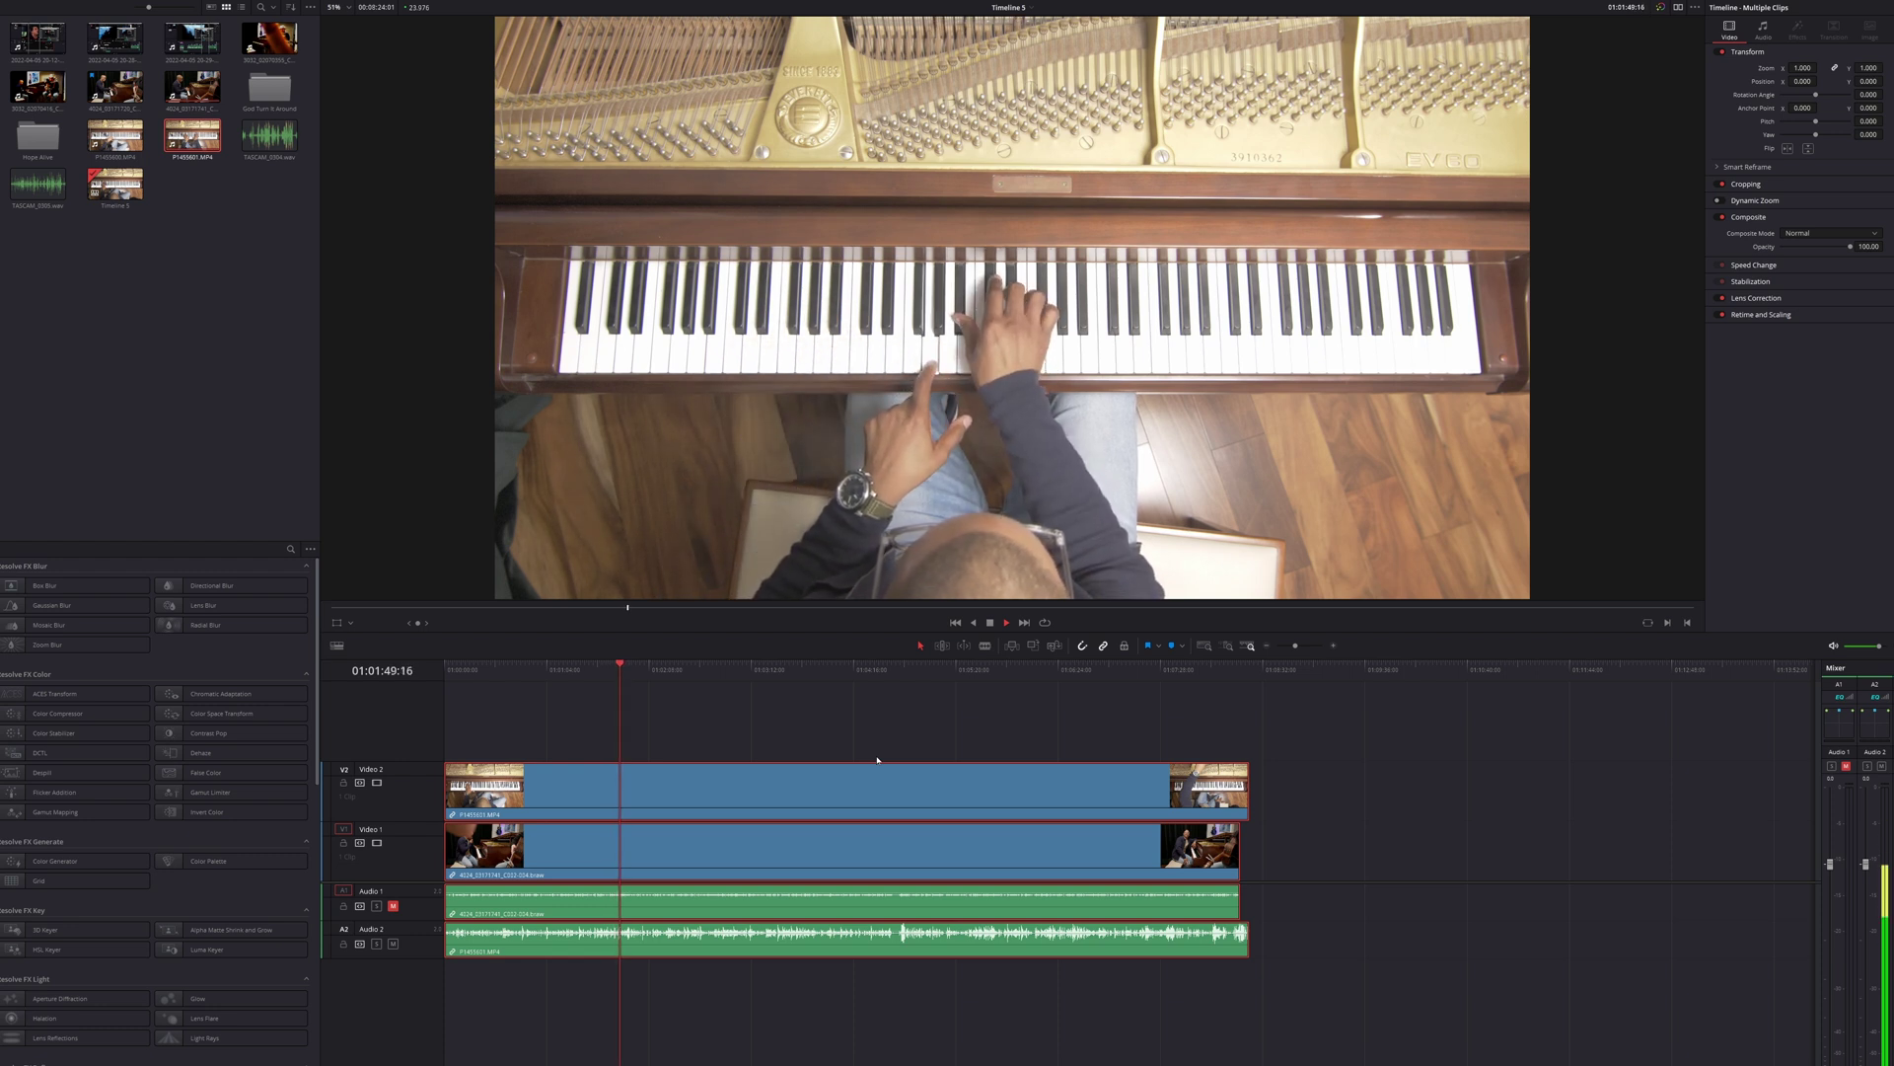
pyautogui.click(392, 905)
pyautogui.click(393, 943)
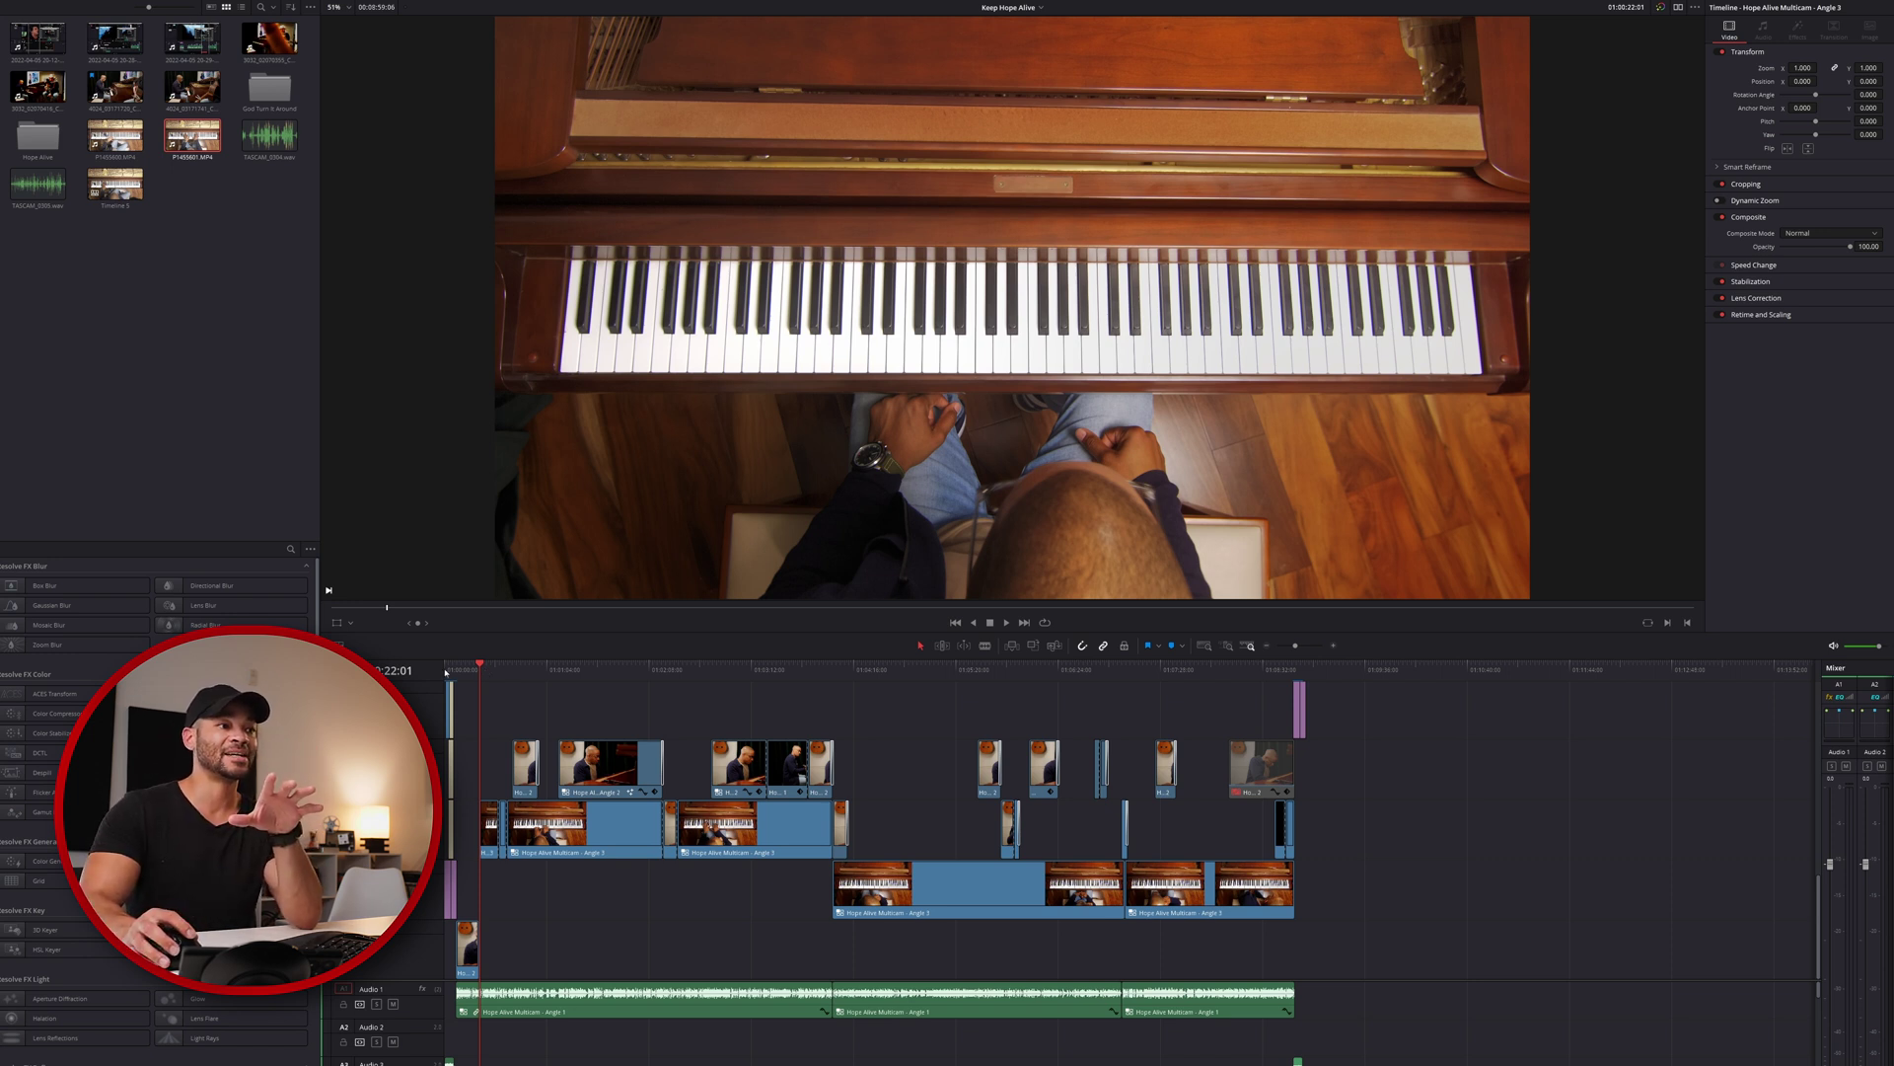
# - Scrub the Keep Hope Alive timeline, select the Text+ title on Video 2 and preview the Timeline 1 item
pyautogui.click(443, 670)
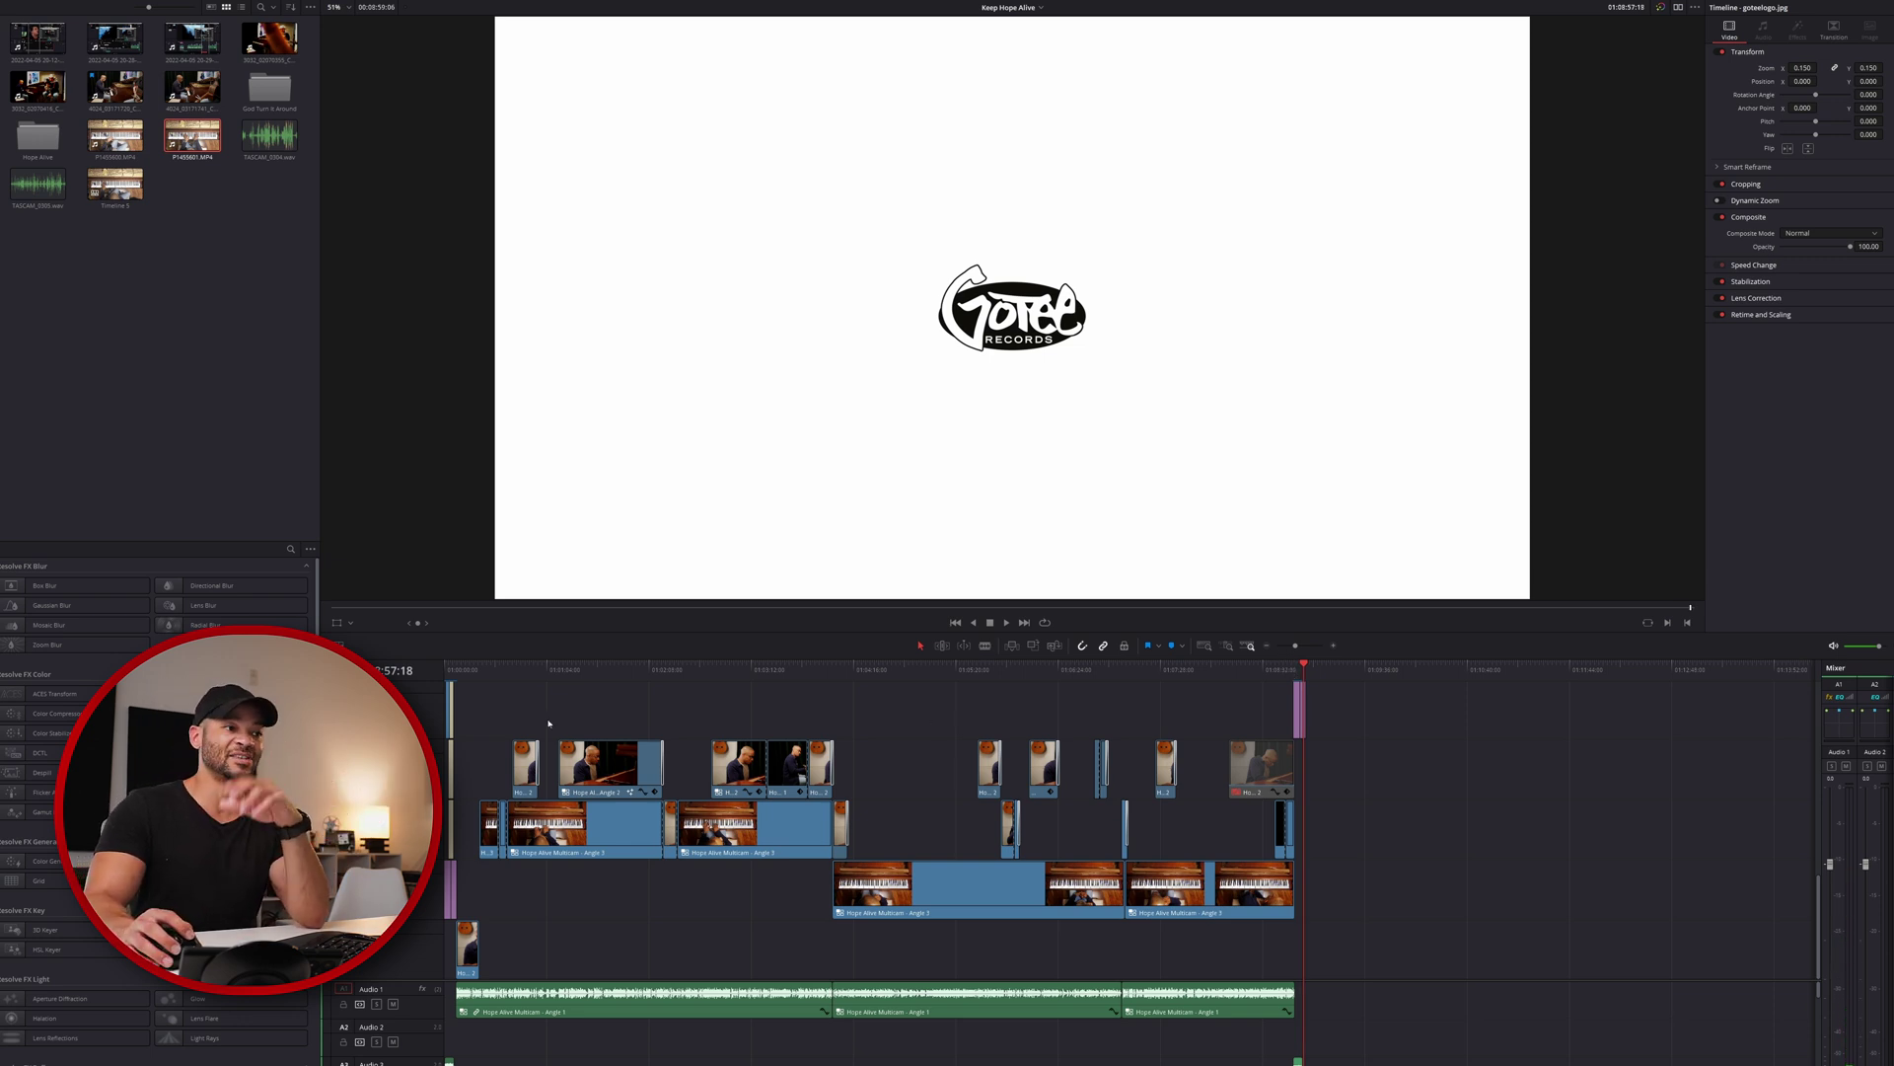
pyautogui.click(481, 669)
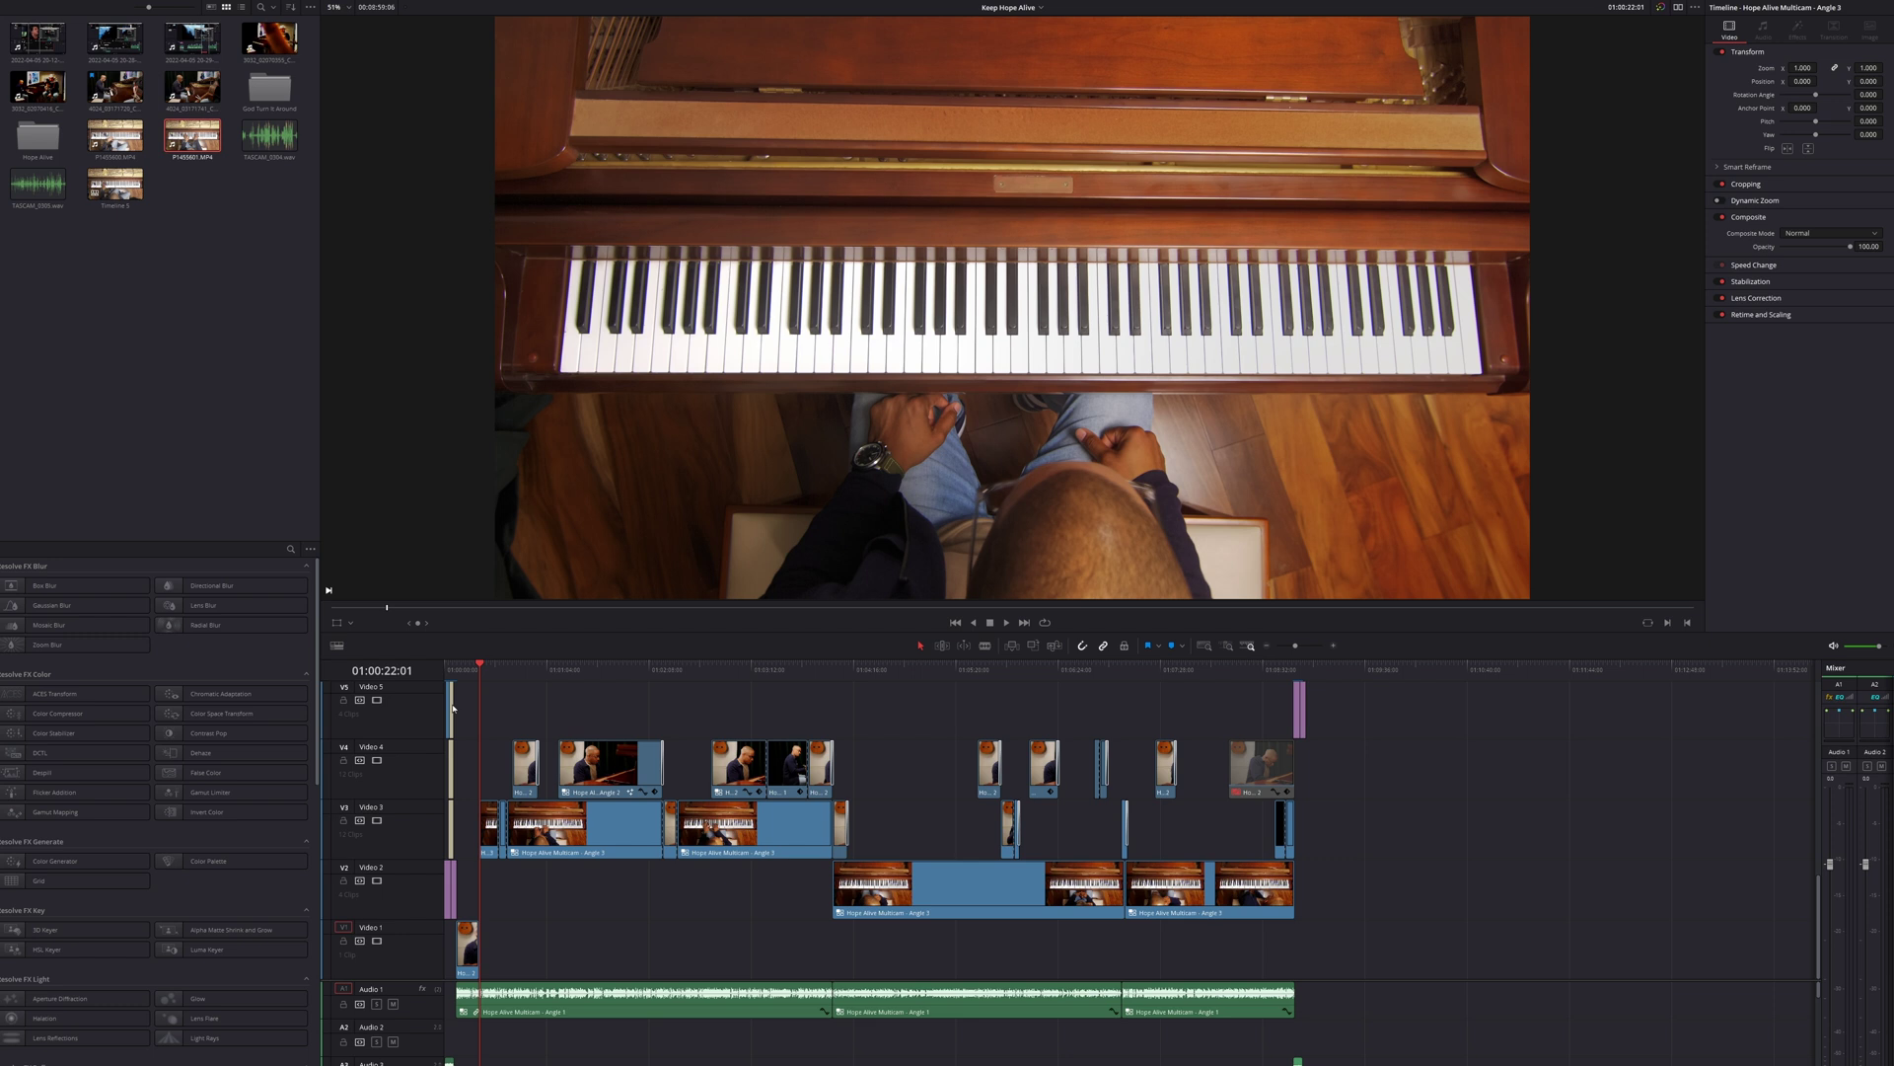
pyautogui.click(459, 860)
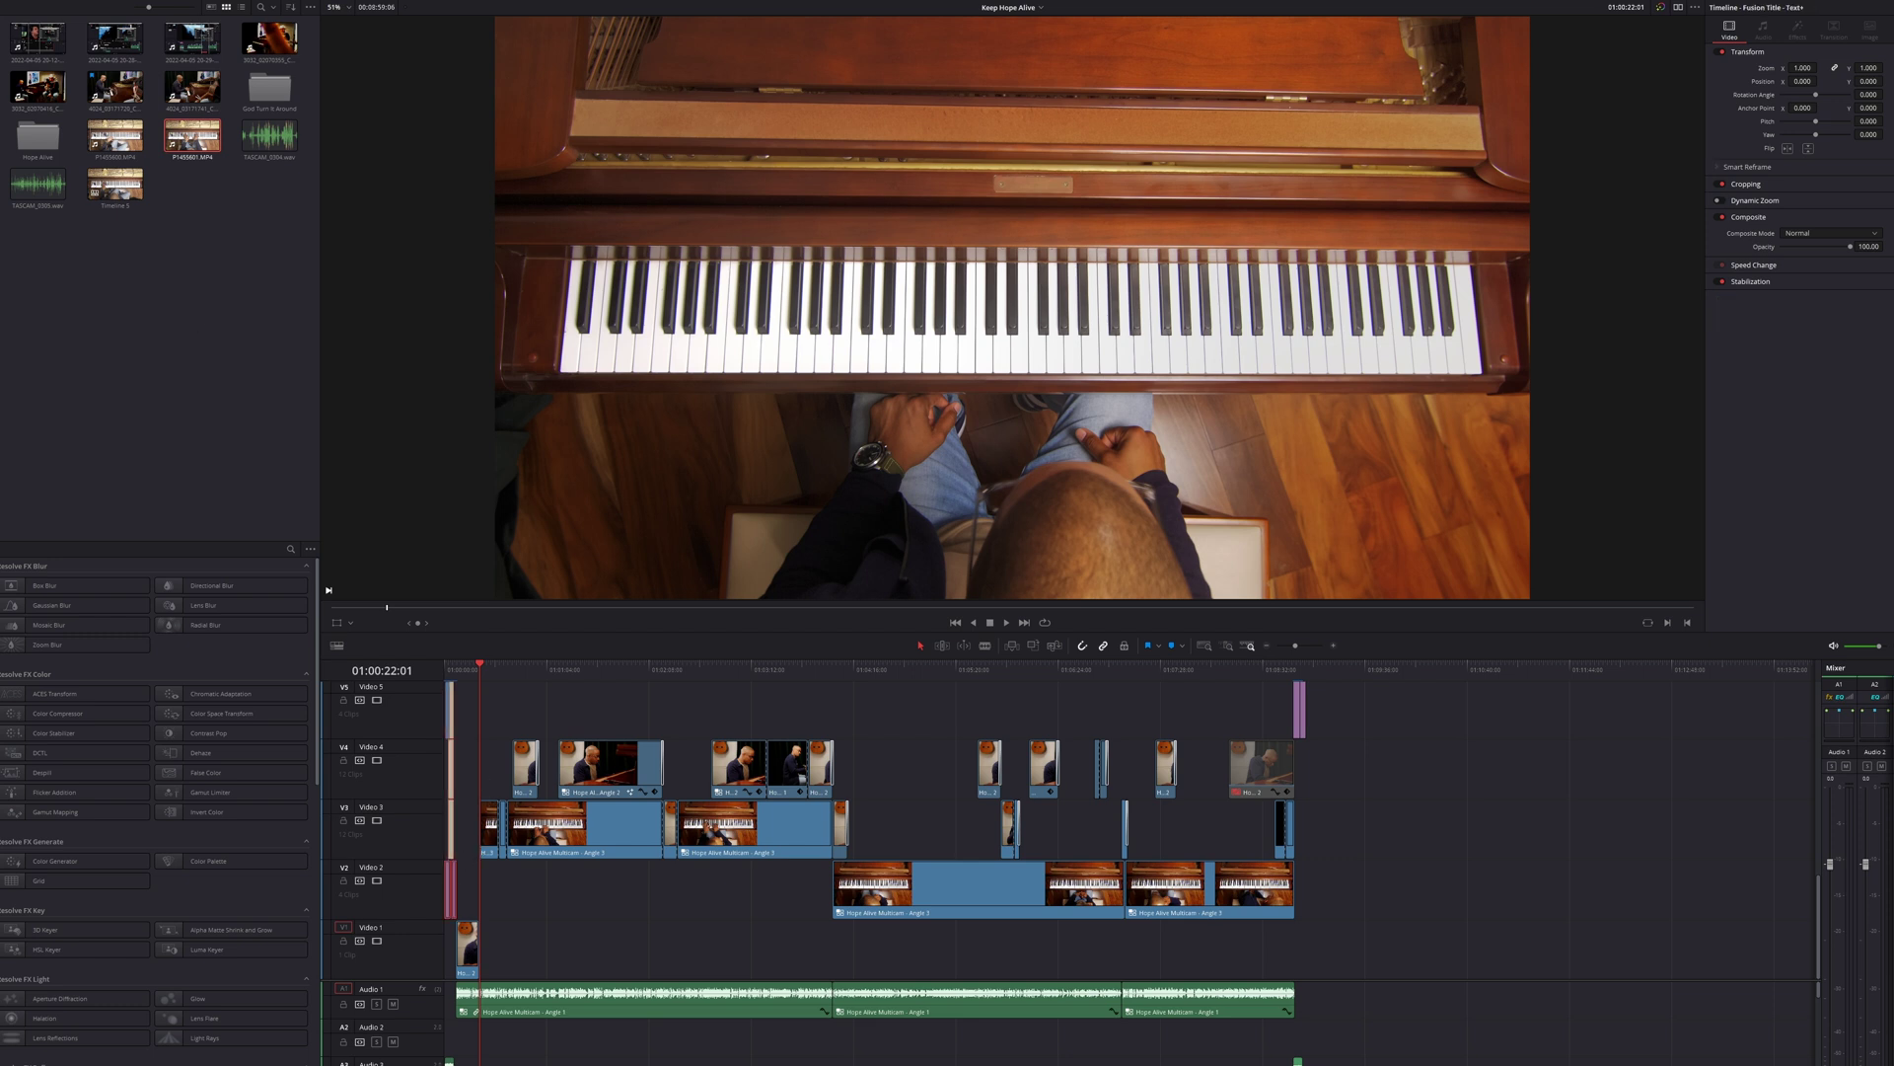
pyautogui.click(115, 183)
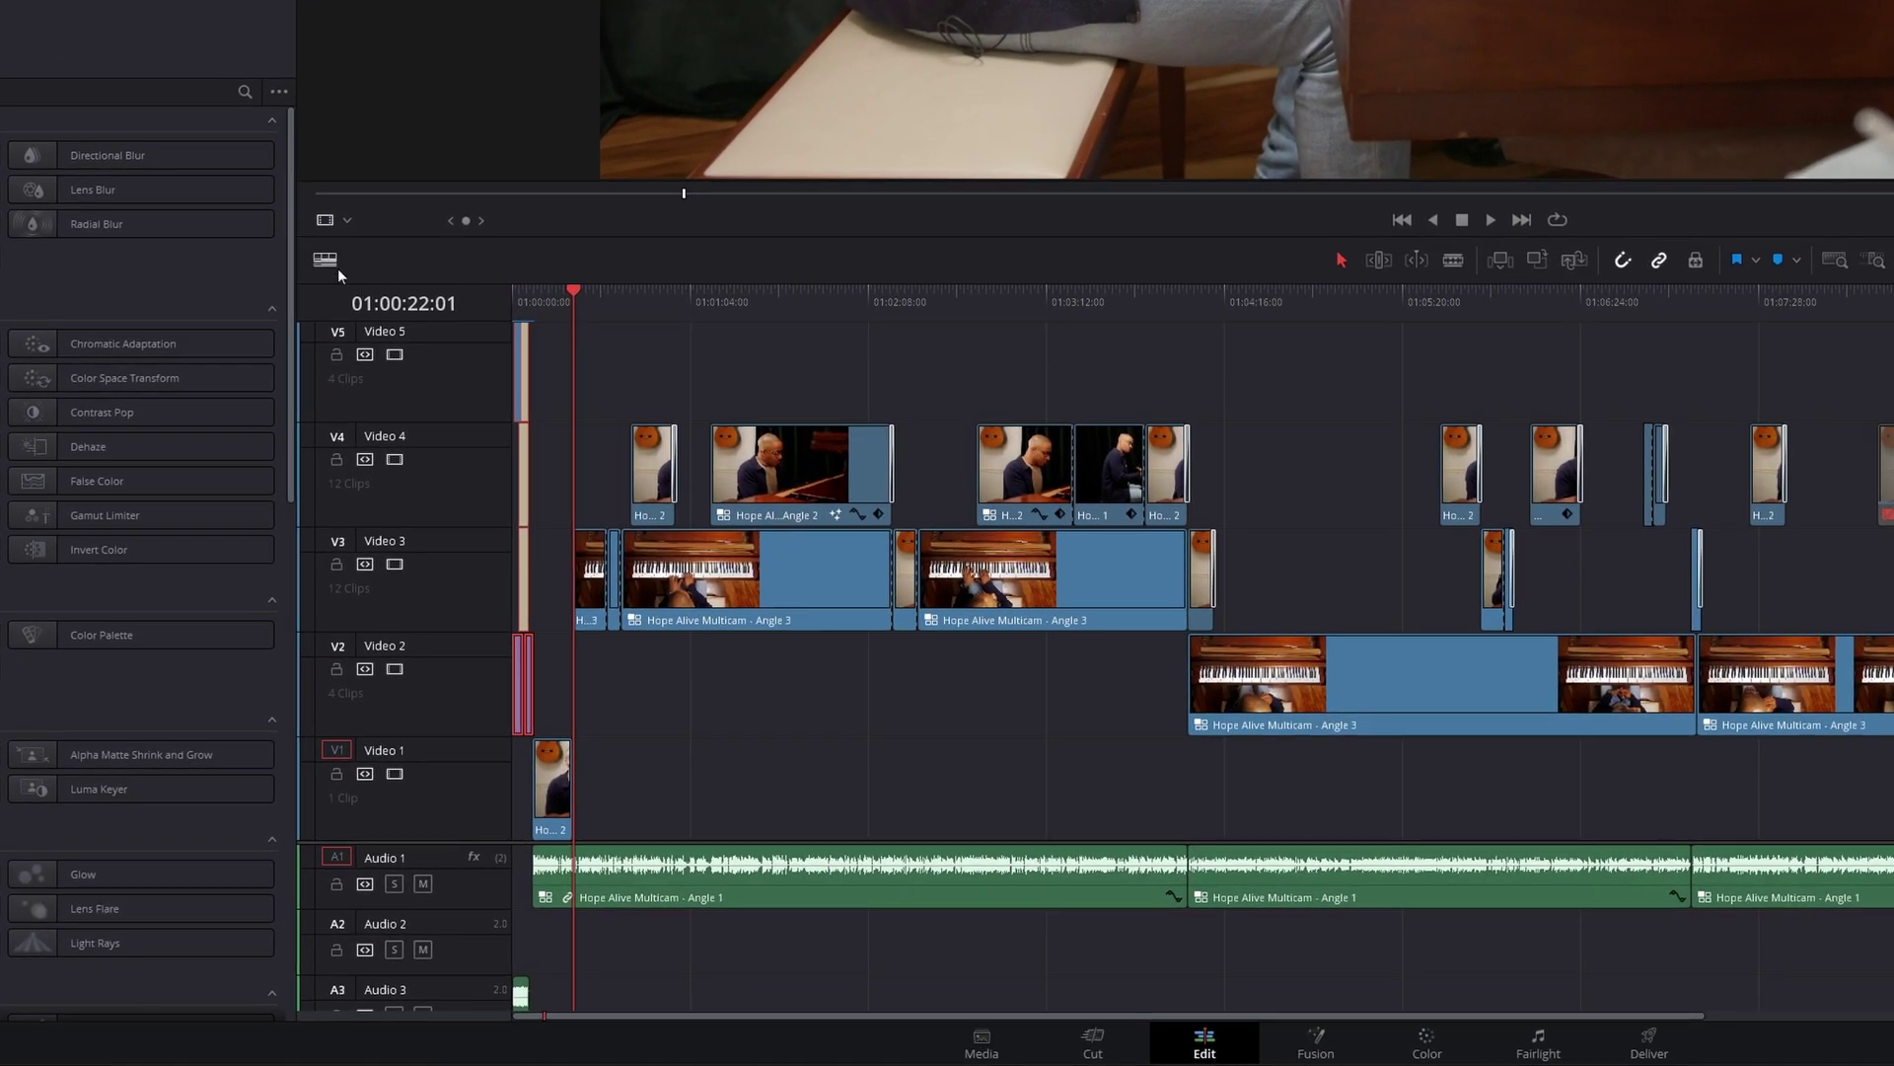
# - Enable timeline tabs in Timeline View Options and flip between the open tabs
pyautogui.click(326, 263)
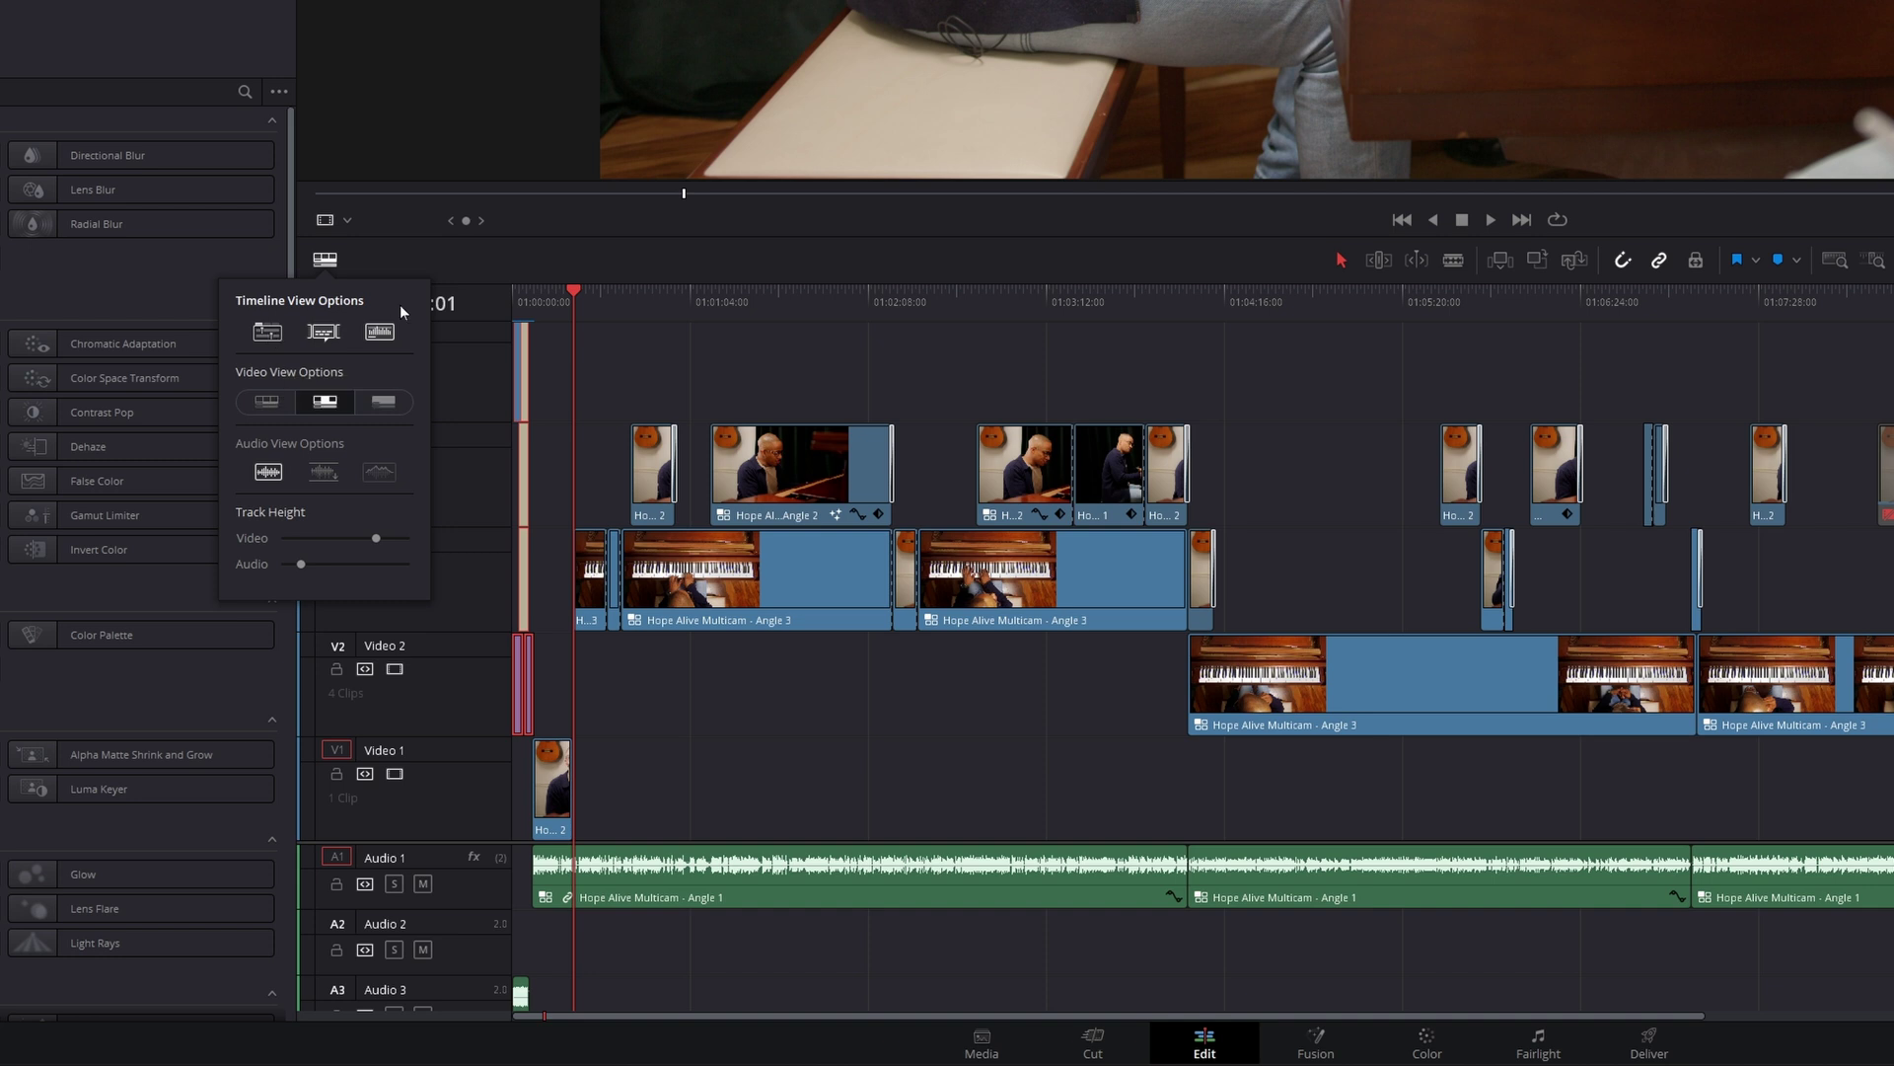
pyautogui.click(382, 402)
pyautogui.click(266, 331)
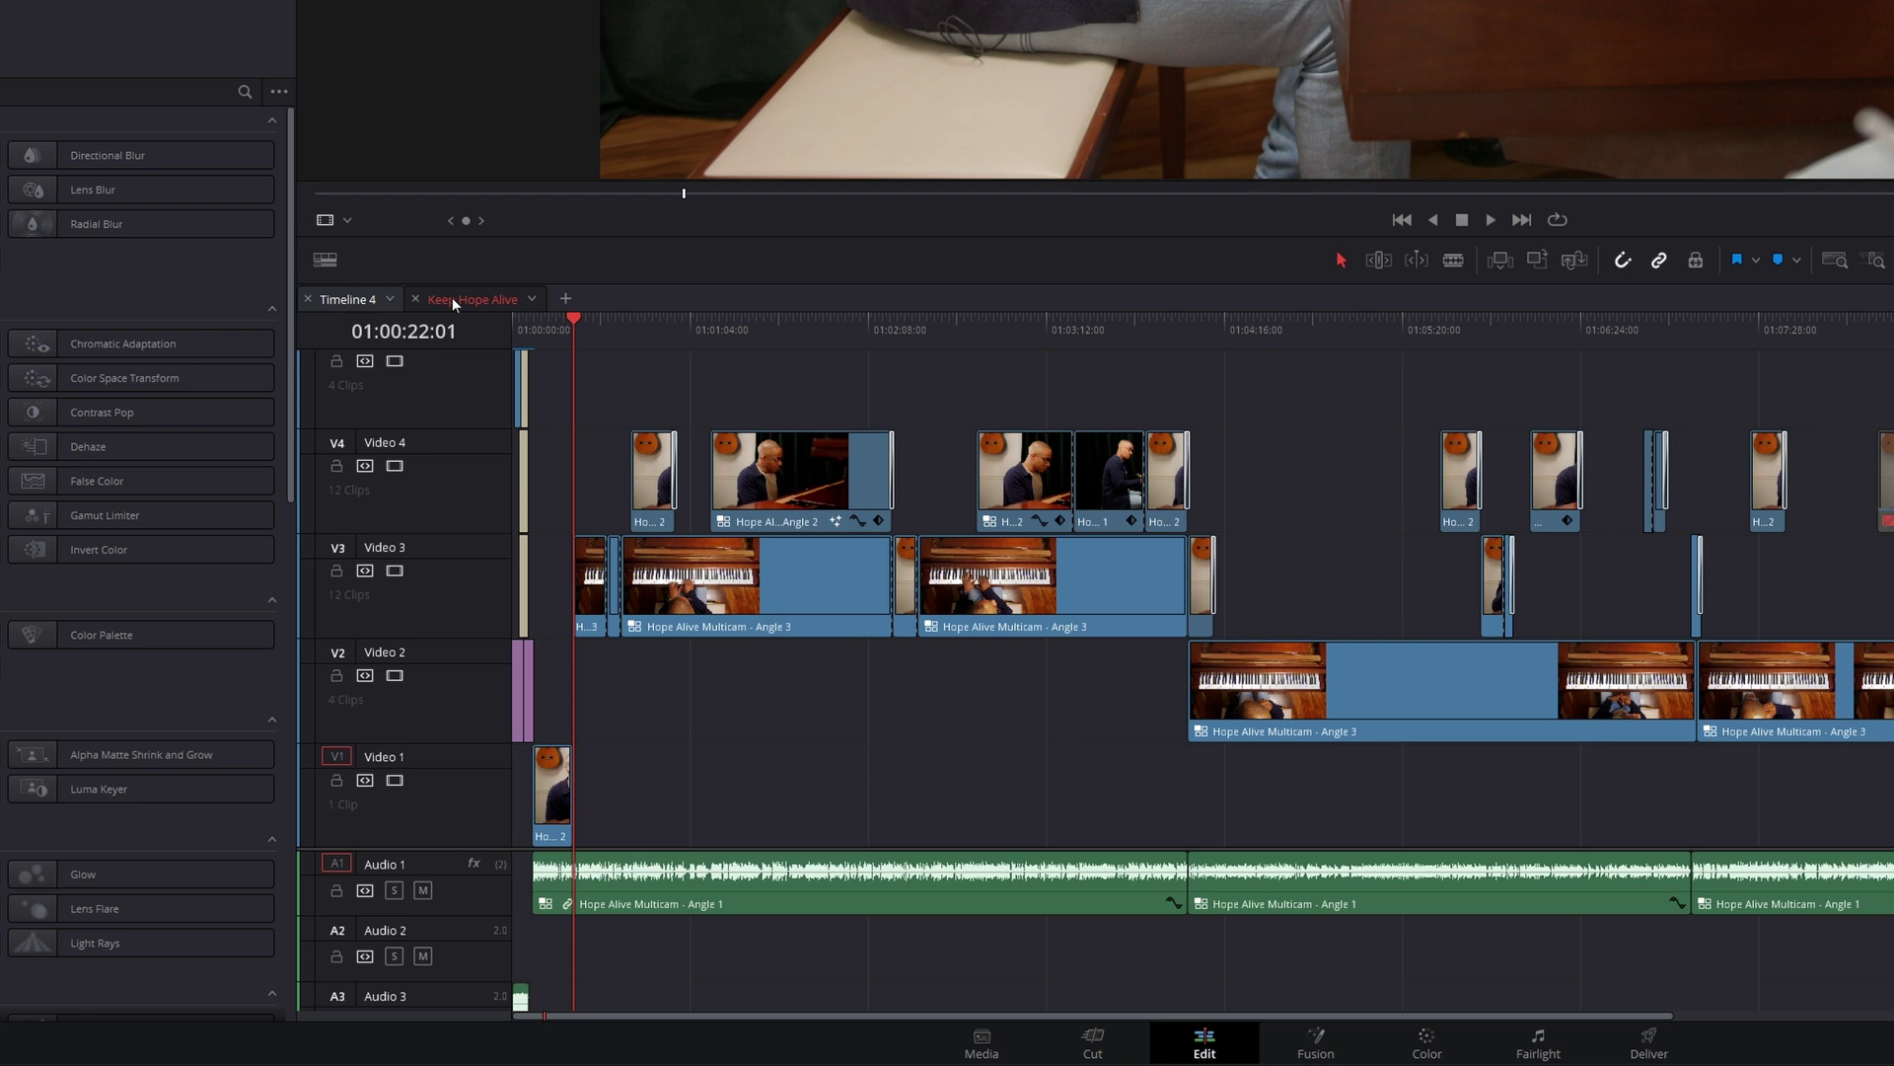
pyautogui.click(464, 296)
pyautogui.click(481, 299)
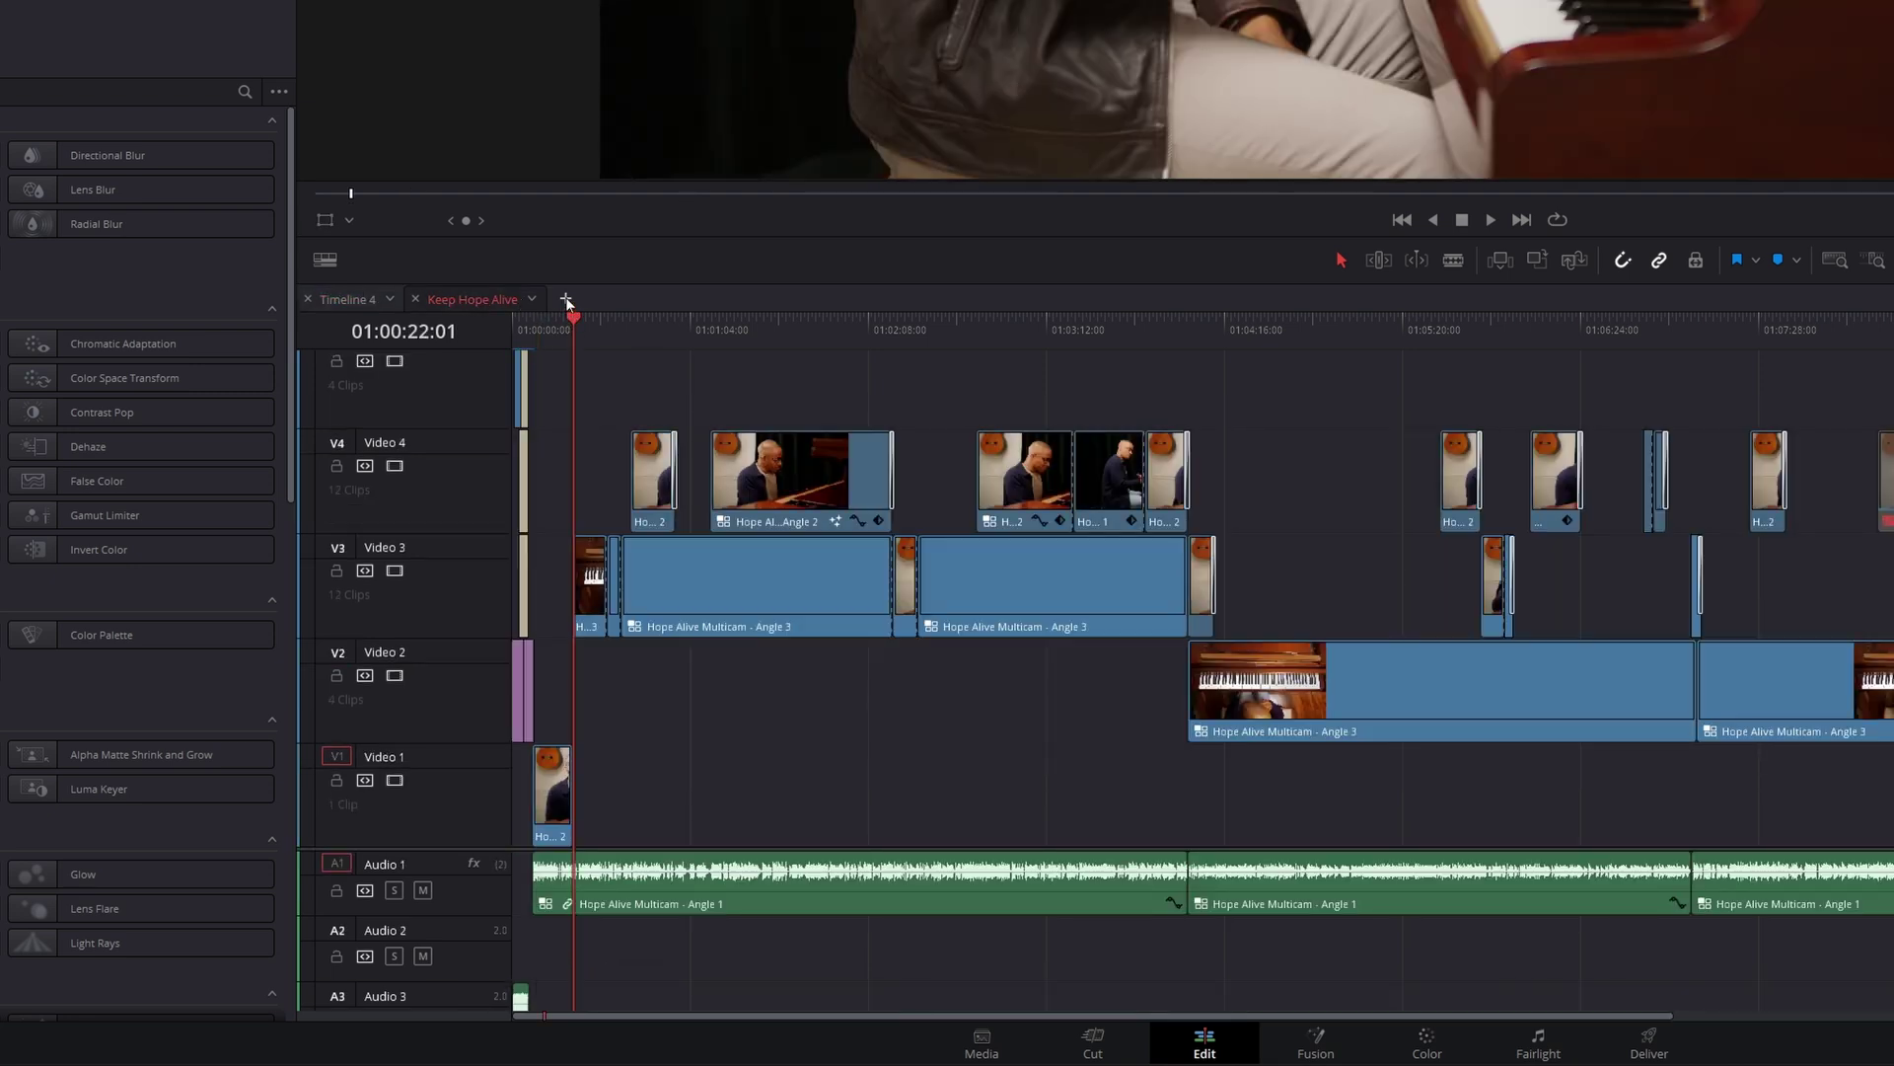
# - Add a new tab loaded with How To Great Are You Lord, then return to Keep Hope Alive at its start
pyautogui.click(567, 301)
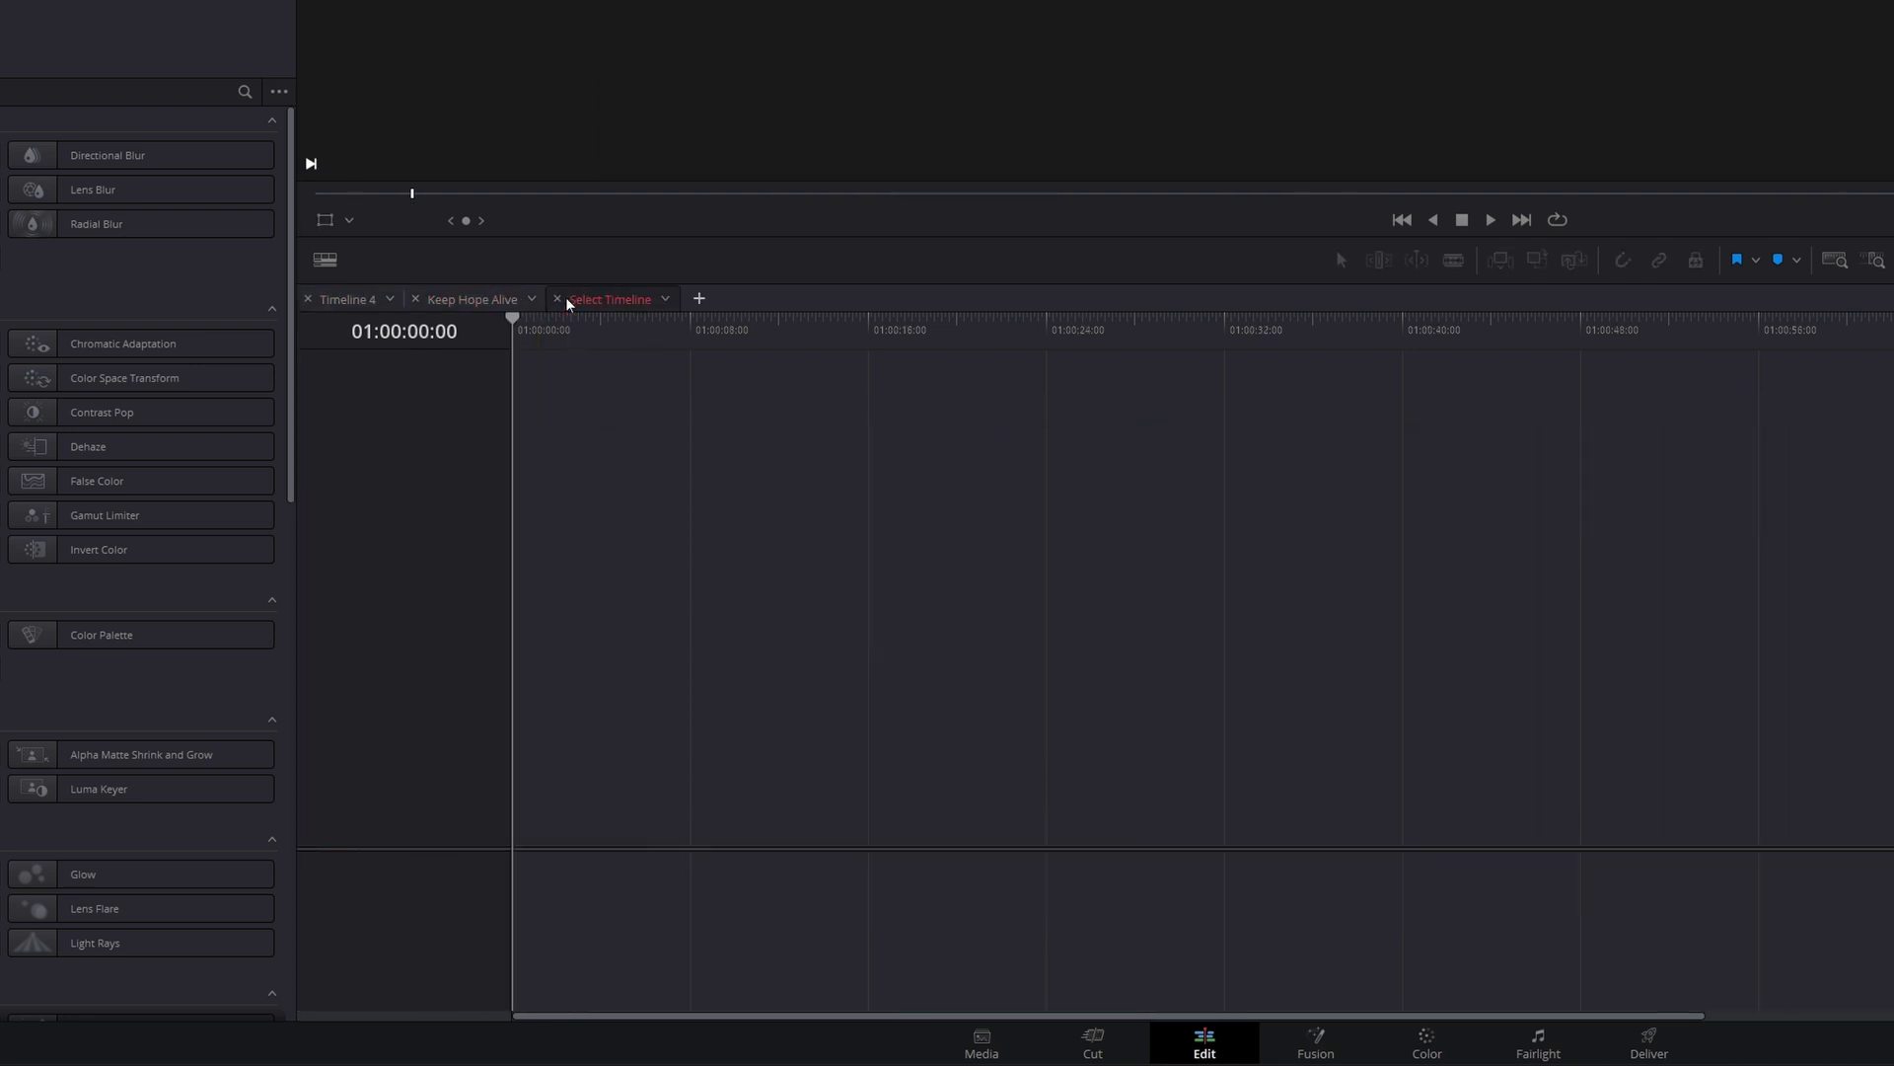
pyautogui.click(664, 299)
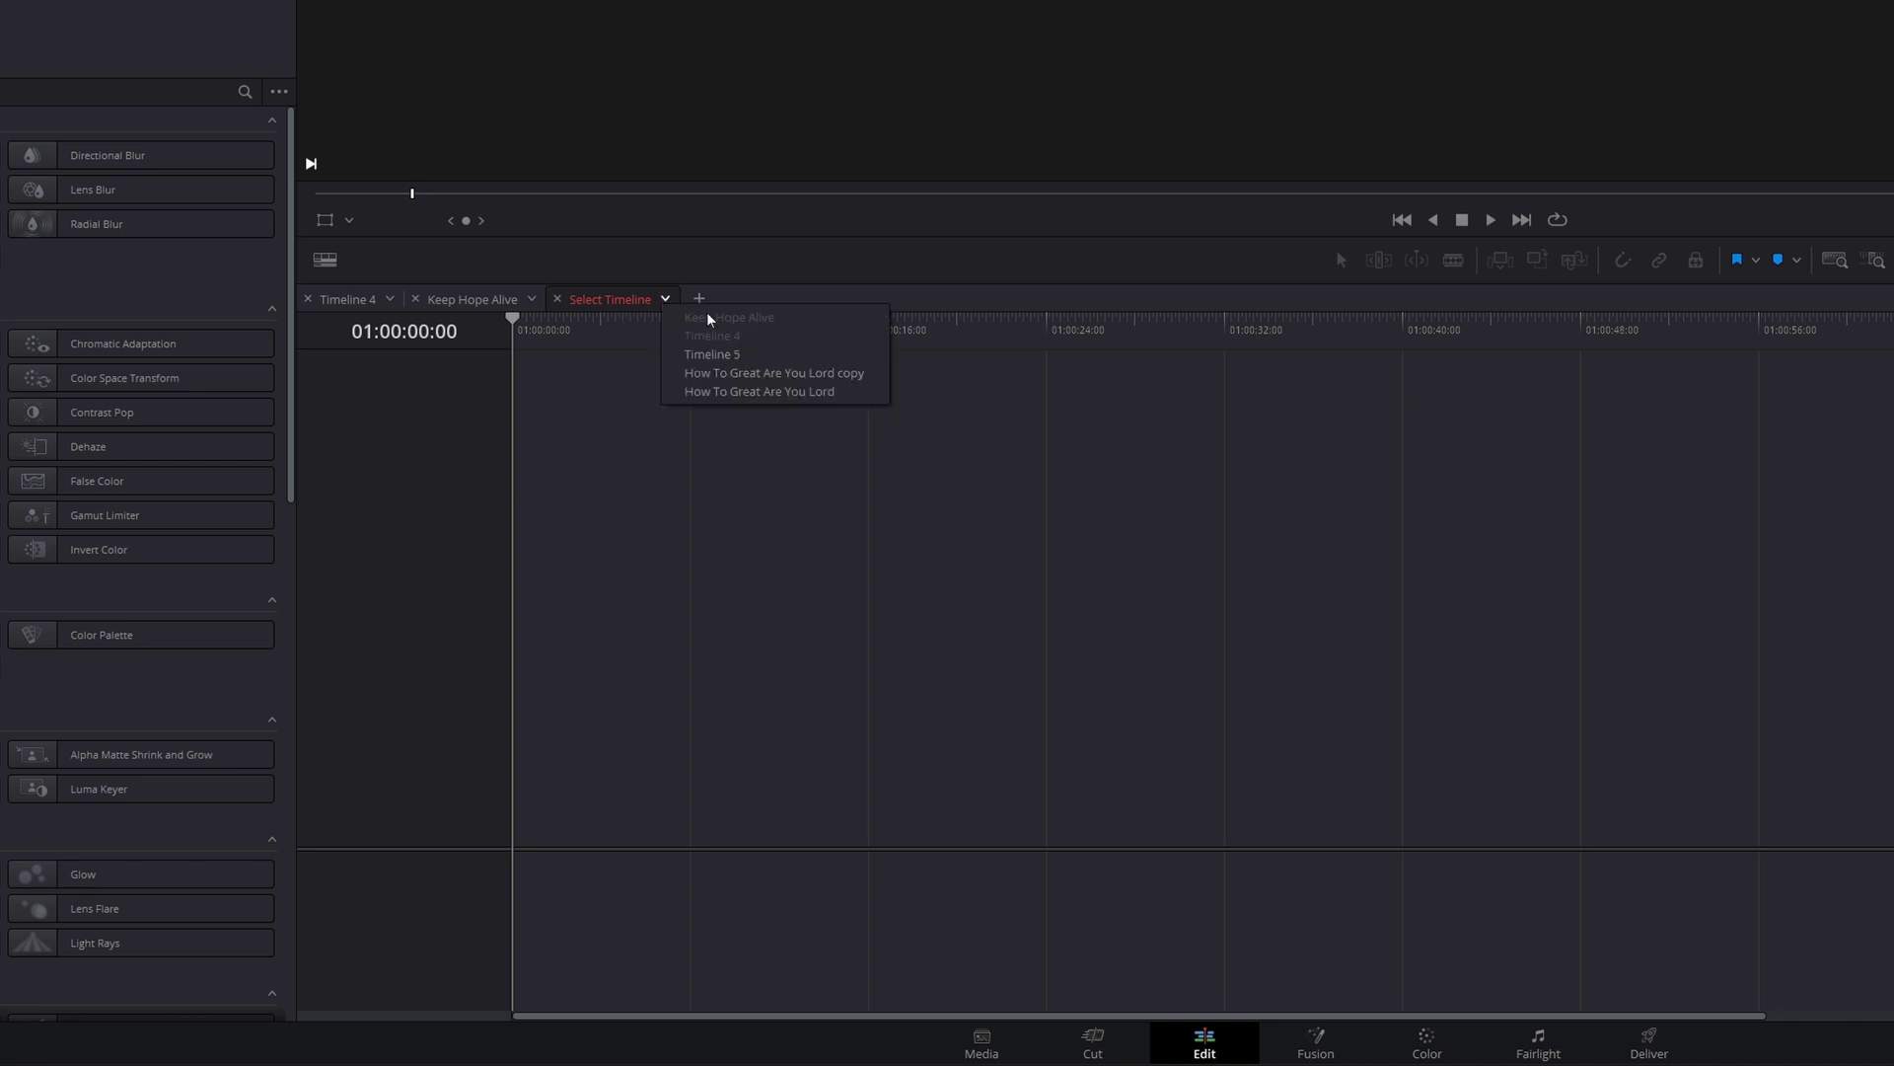
pyautogui.click(799, 391)
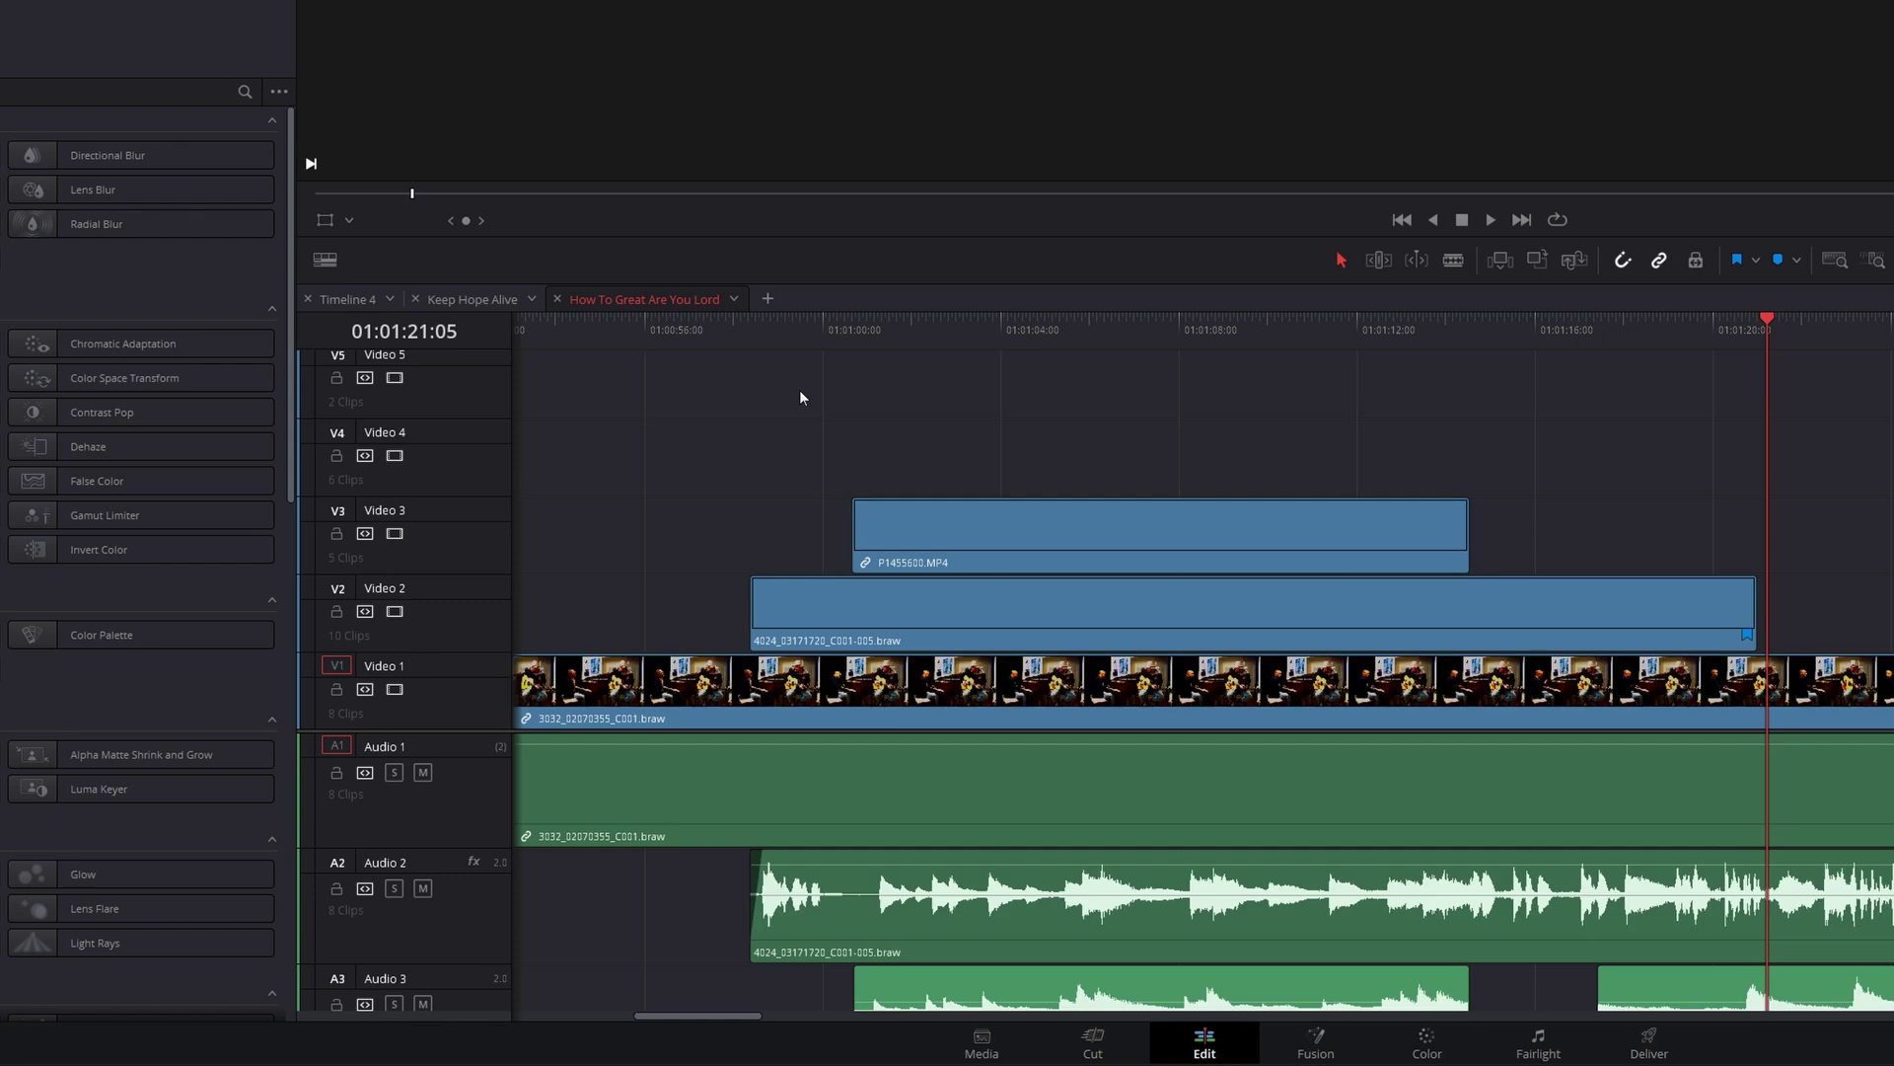
pyautogui.click(1834, 259)
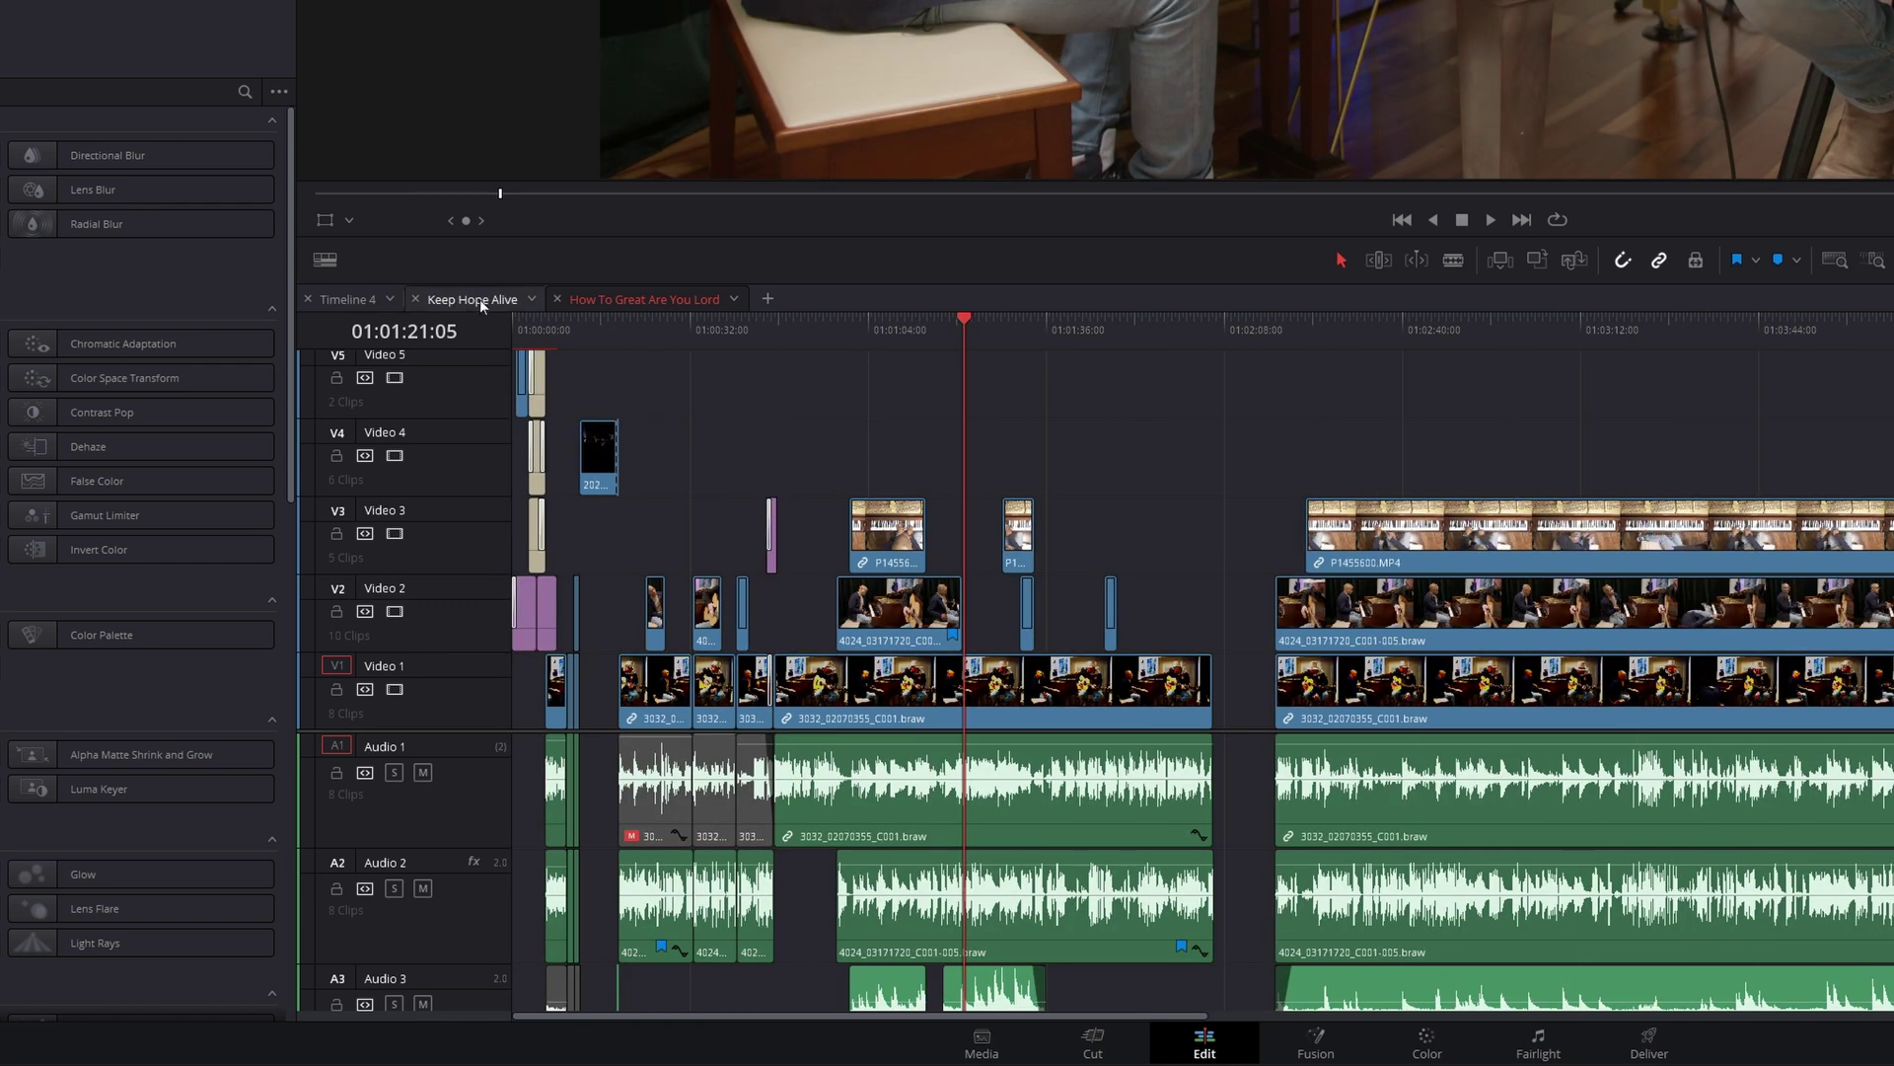
pyautogui.click(489, 299)
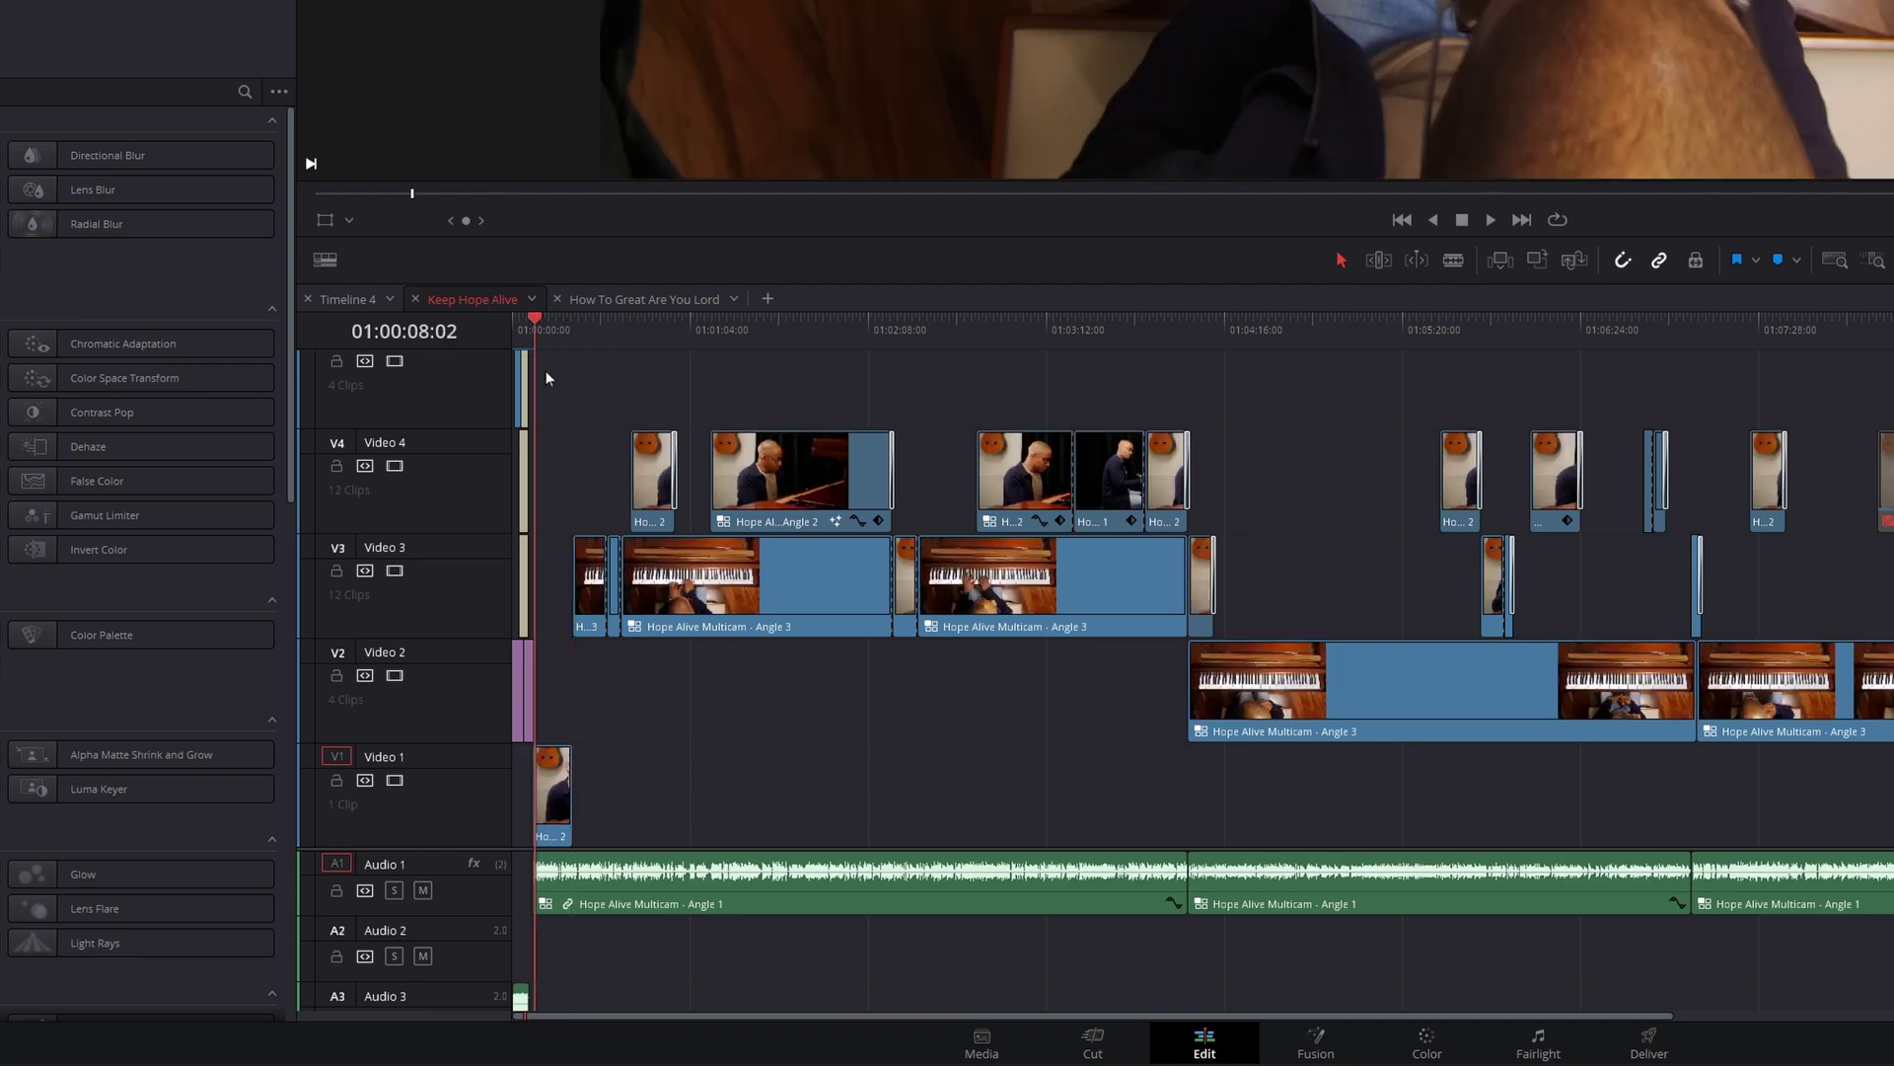
pyautogui.press('Home')
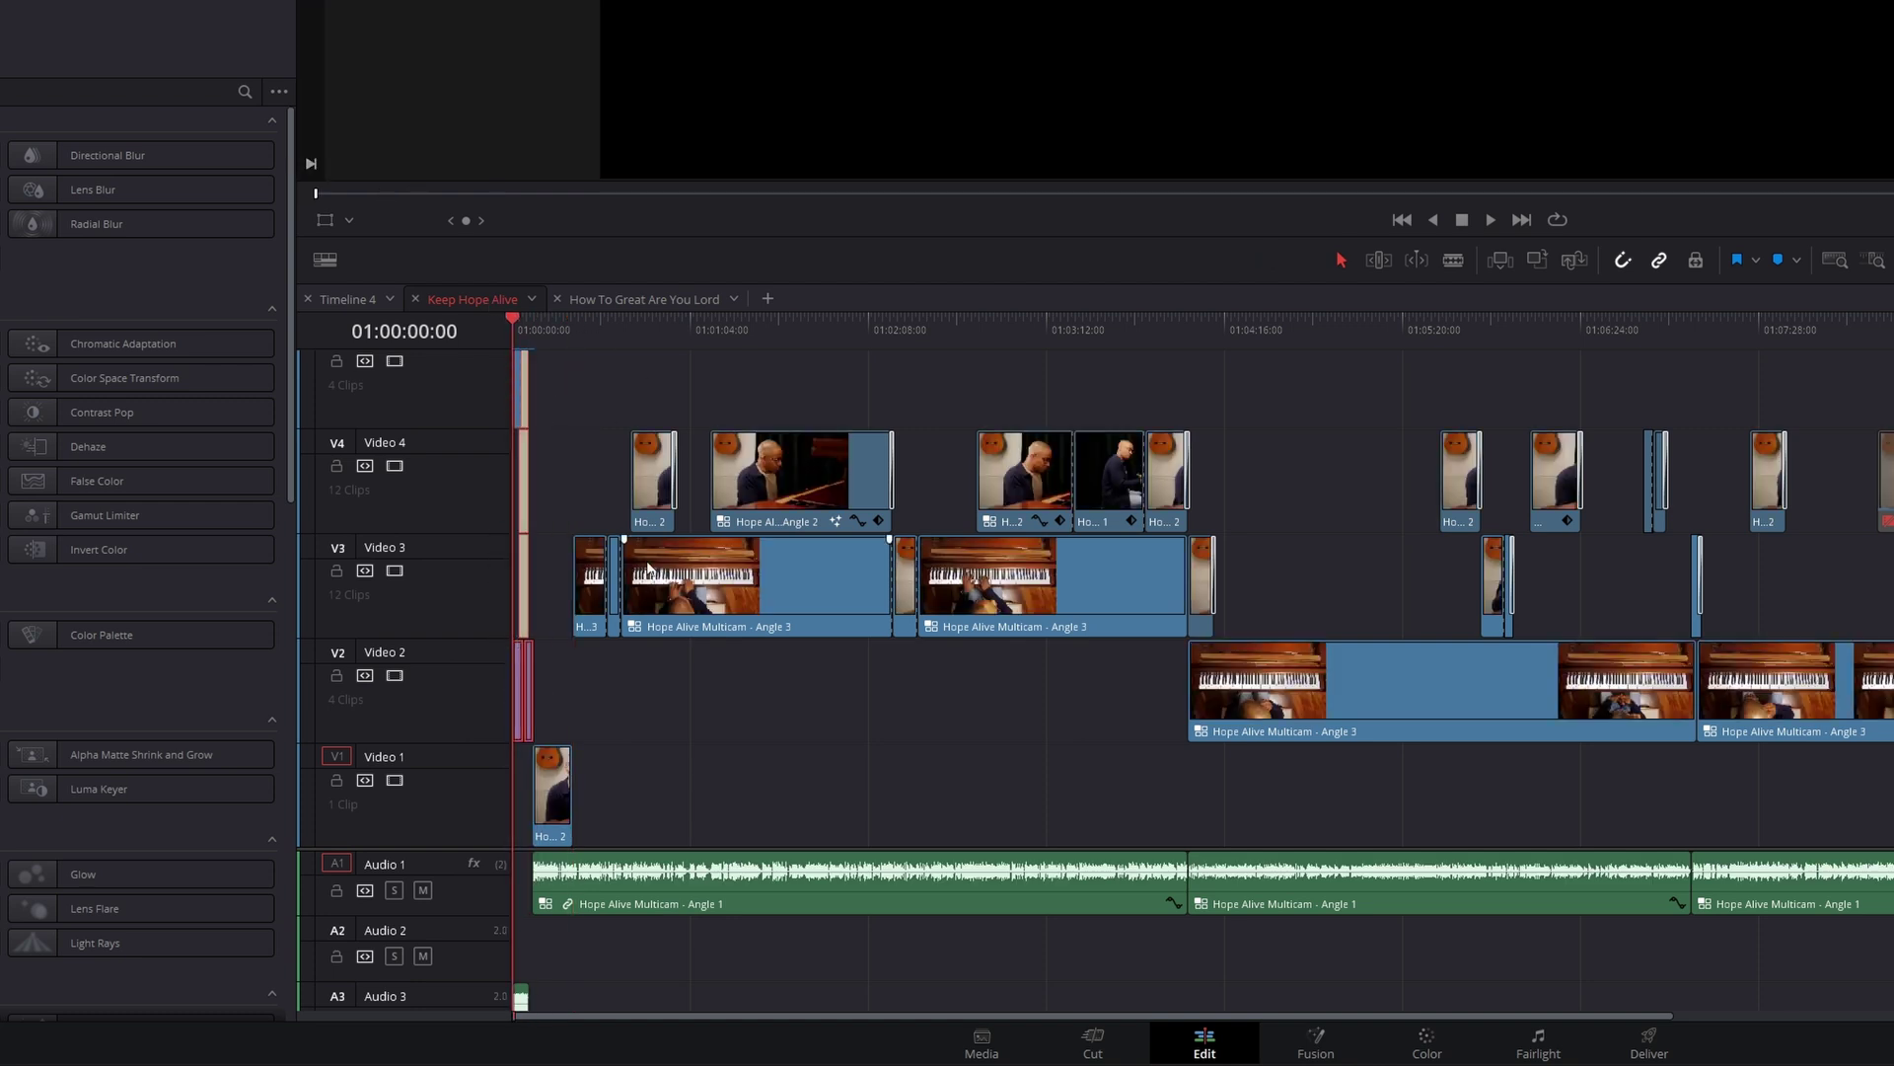
# - Show the How To Great Are You Lord timeline zoomed to full view with the playhead near its end
pyautogui.click(607, 300)
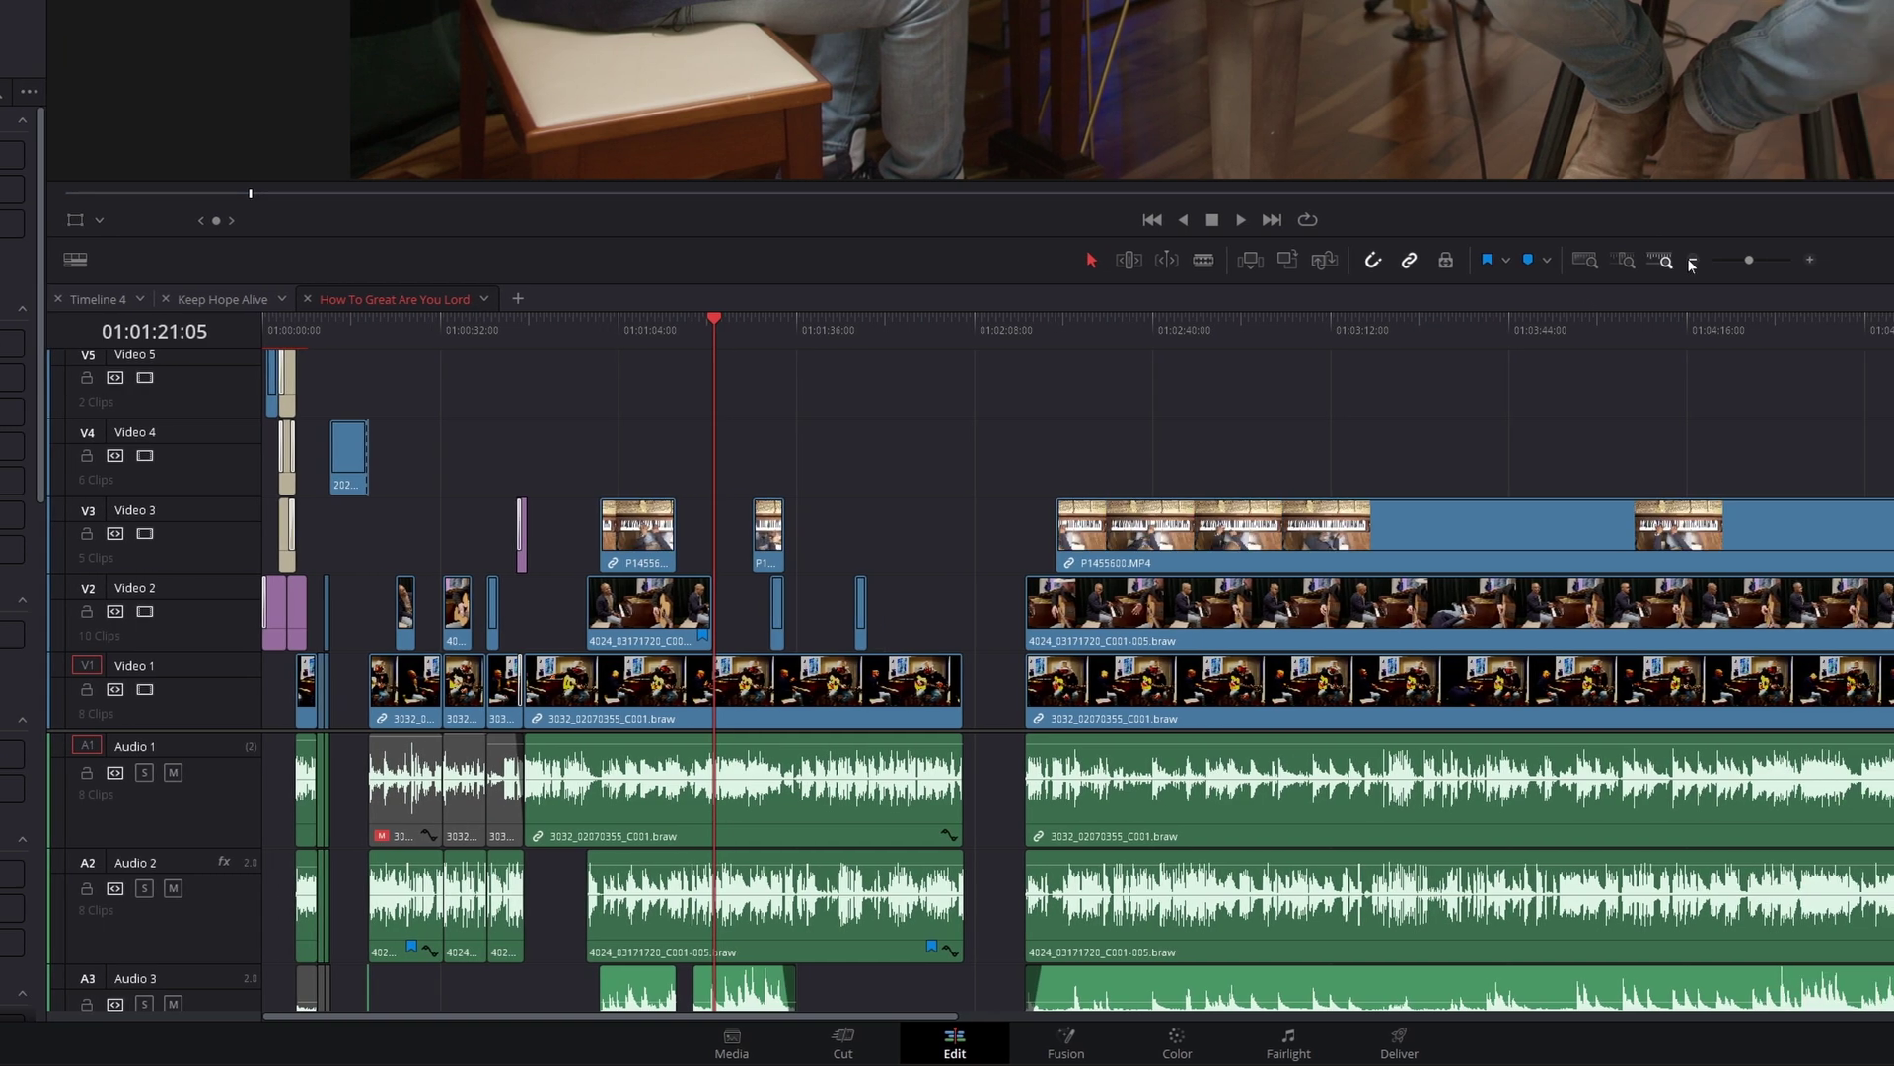
pyautogui.click(1691, 263)
pyautogui.click(1769, 326)
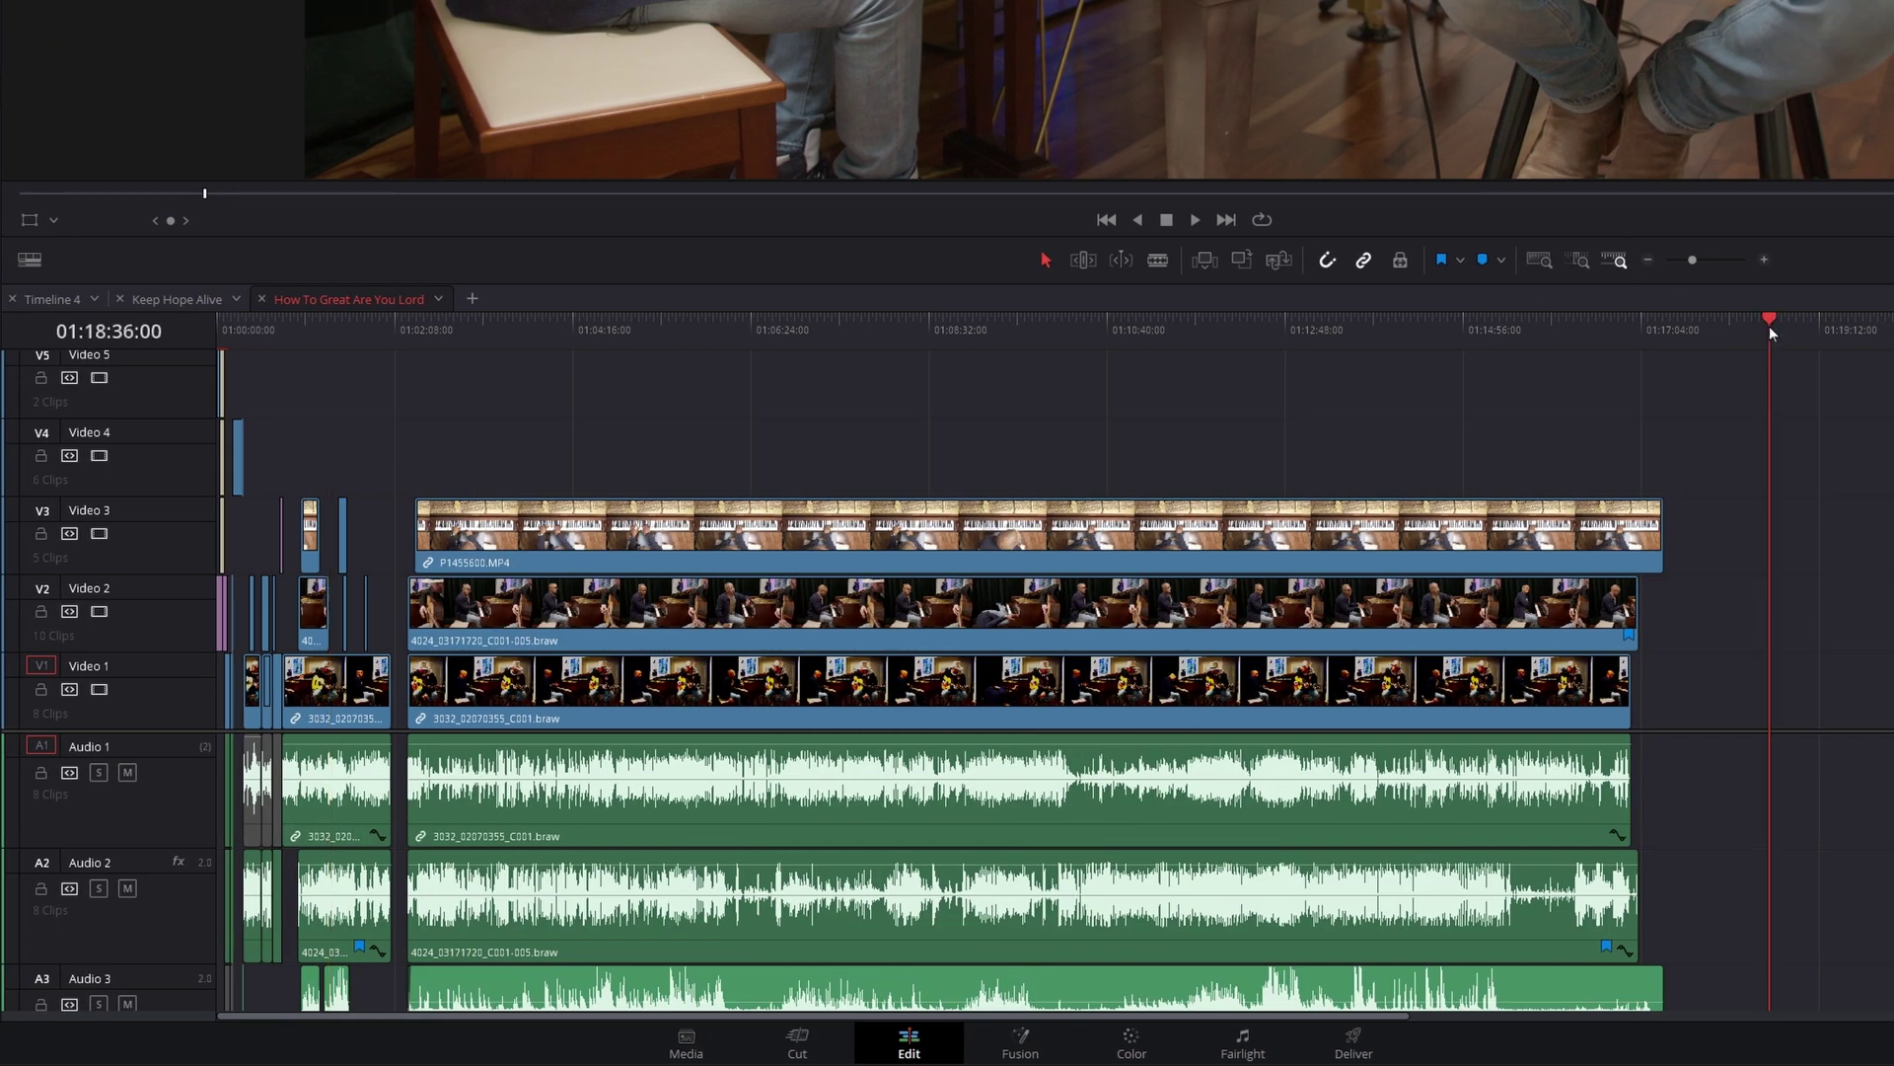